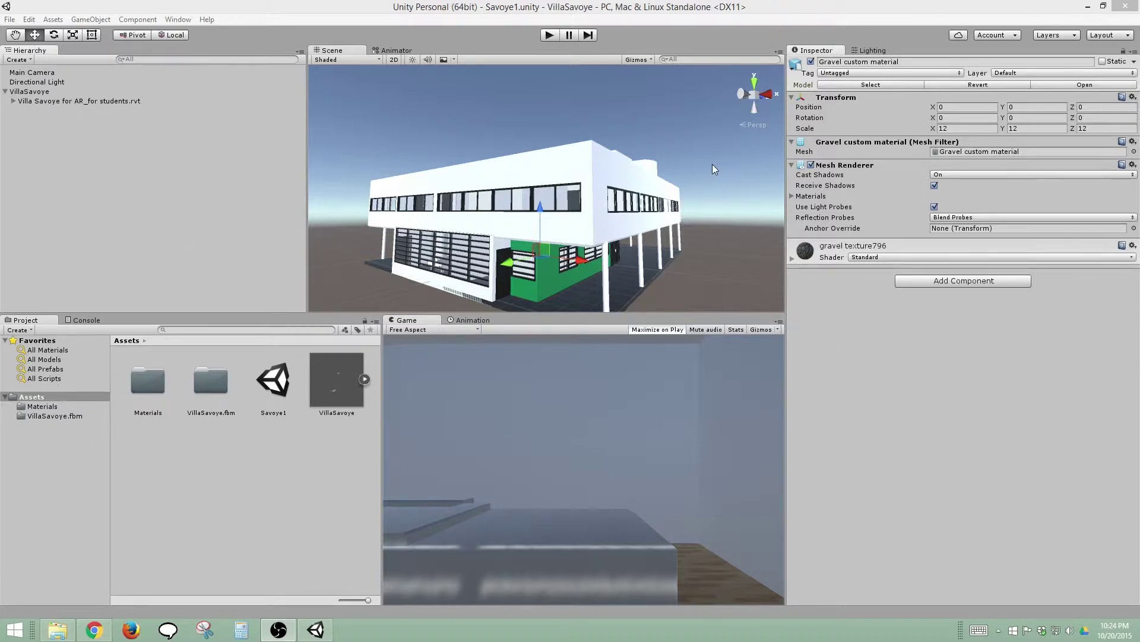
# - Enter the villa's upper floor through the ribbon windows and select the glass of the round ceiling light
pyautogui.keyDown('alt'); pyautogui.moveTo(712, 164); pyautogui.dragTo(224, 187); pyautogui.keyUp('alt')
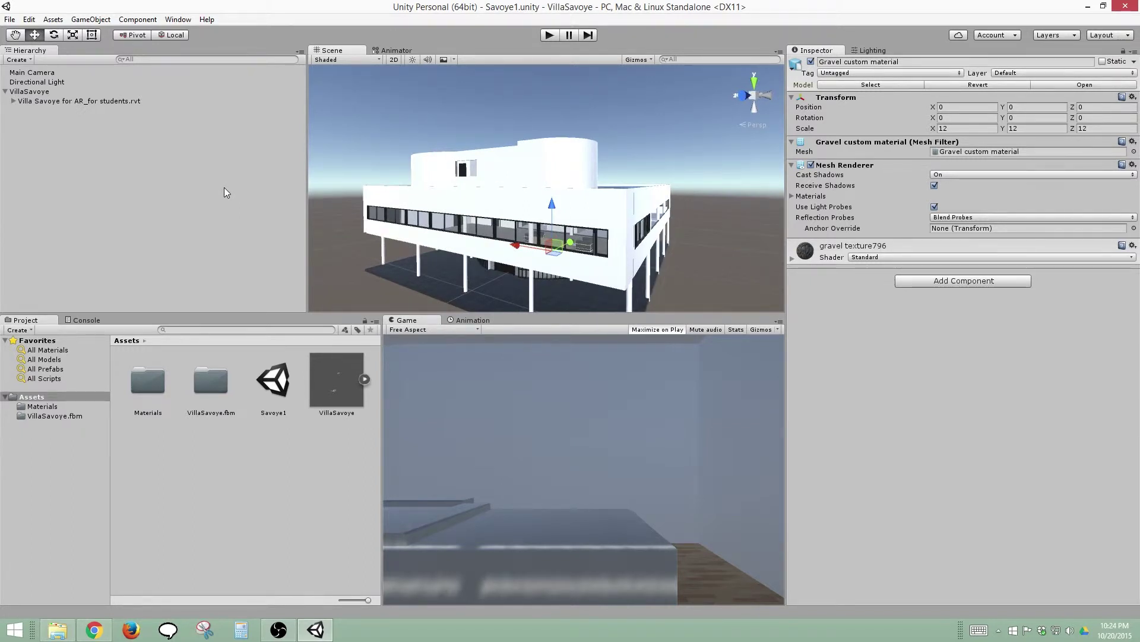
pyautogui.scroll(5, 563, 251)
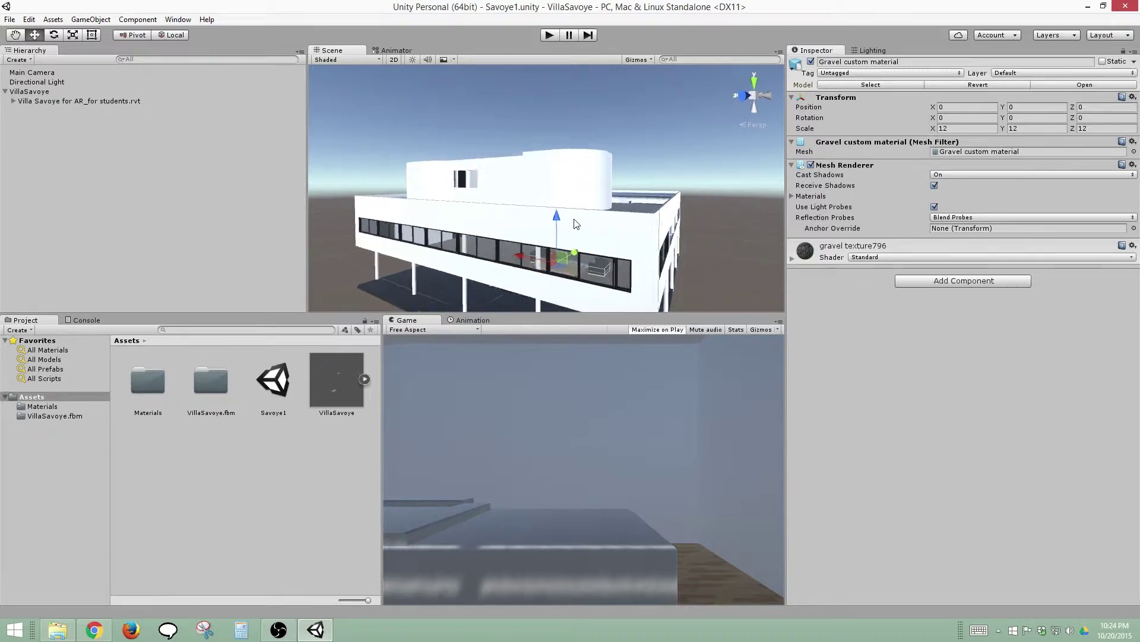
pyautogui.scroll(8, 534, 191)
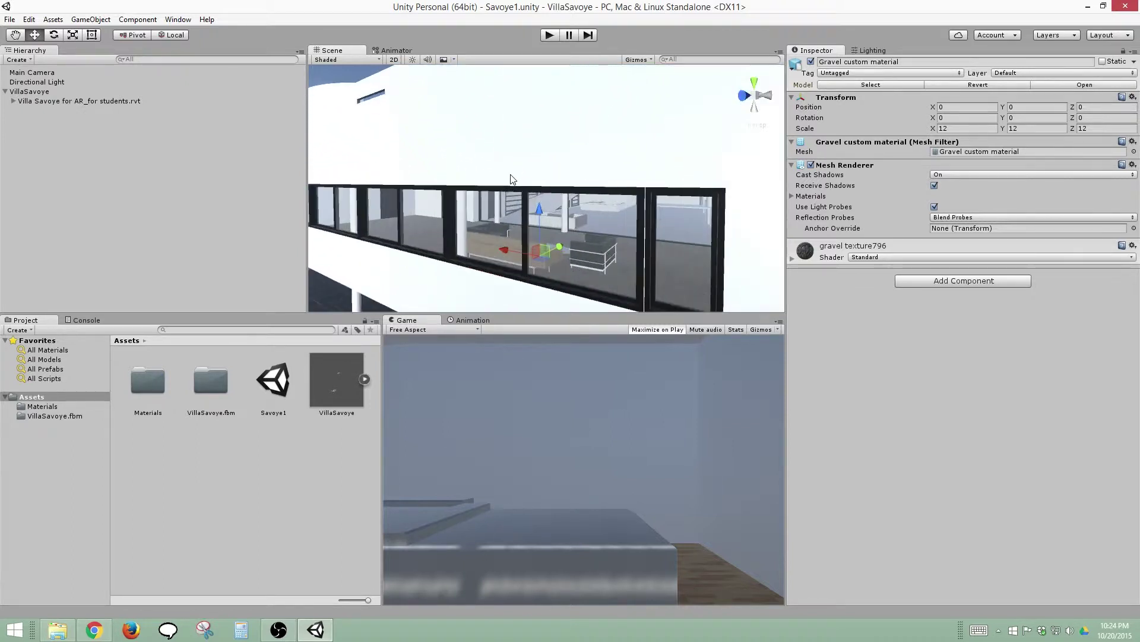
pyautogui.scroll(3, 511, 179)
pyautogui.moveTo(601, 181); pyautogui.dragTo(133, 232, button='middle')
pyautogui.moveTo(379, 177); pyautogui.dragTo(299, 307, button='middle')
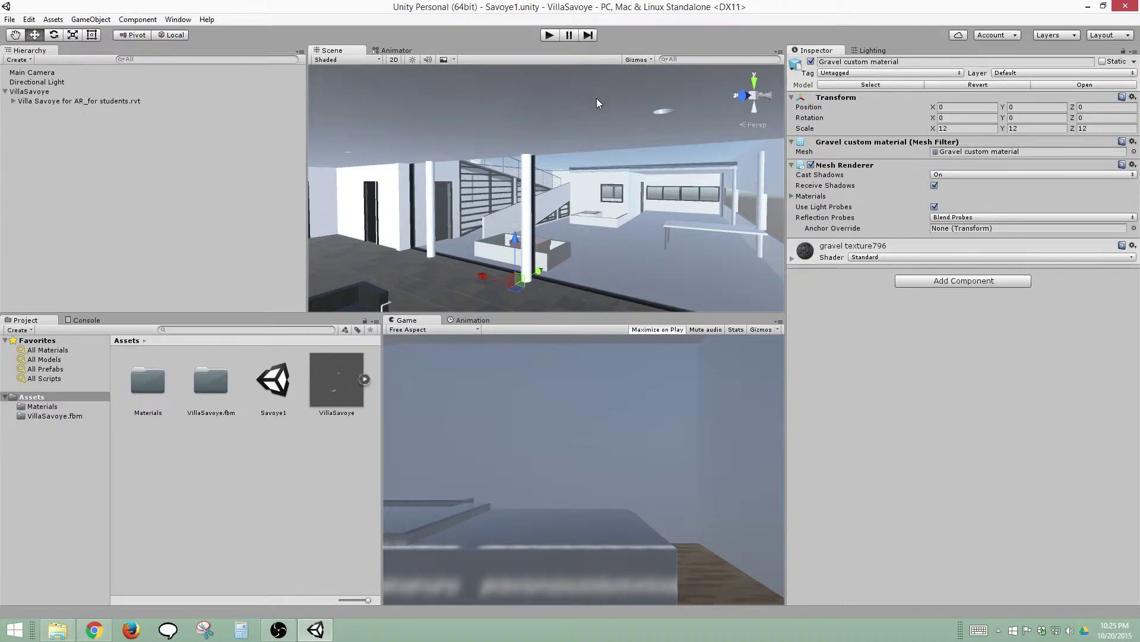
pyautogui.click(661, 110)
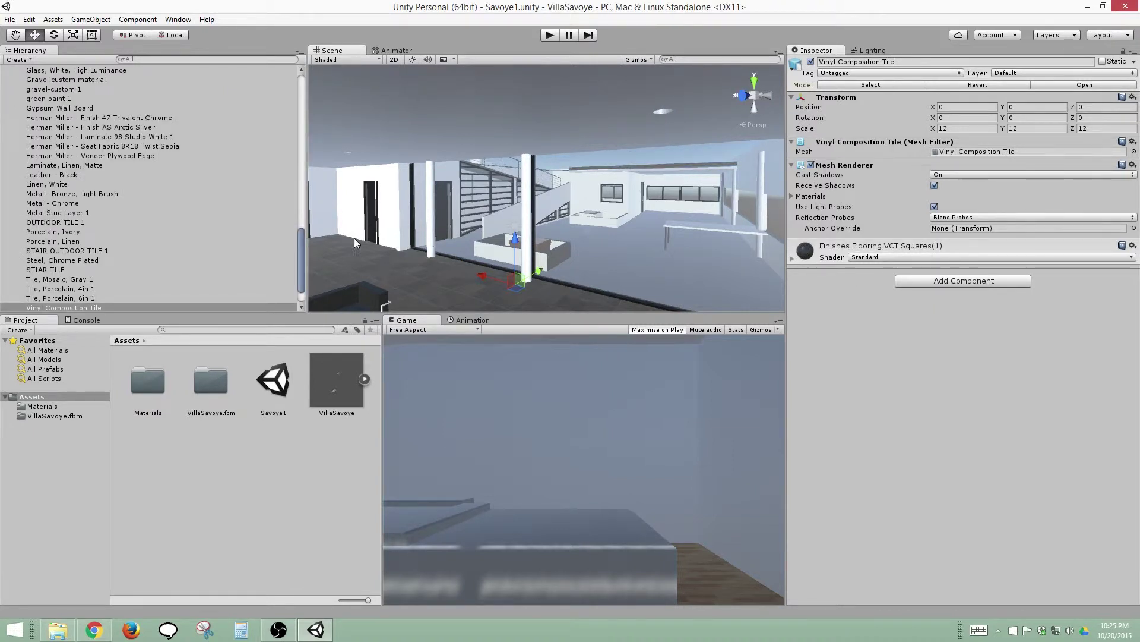
pyautogui.click(658, 113)
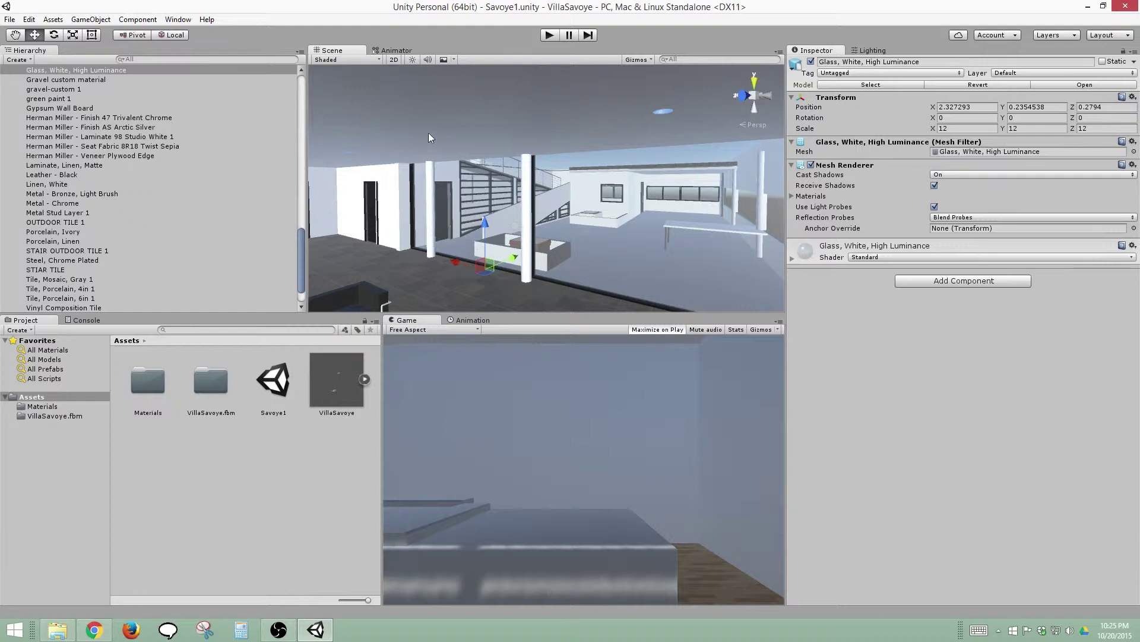
# - Go through the Downlight - Recessed Can objects one by one to find the one belonging to the visible ceiling light
pyautogui.moveTo(302, 240); pyautogui.dragTo(332, 137)
pyautogui.click(211, 121)
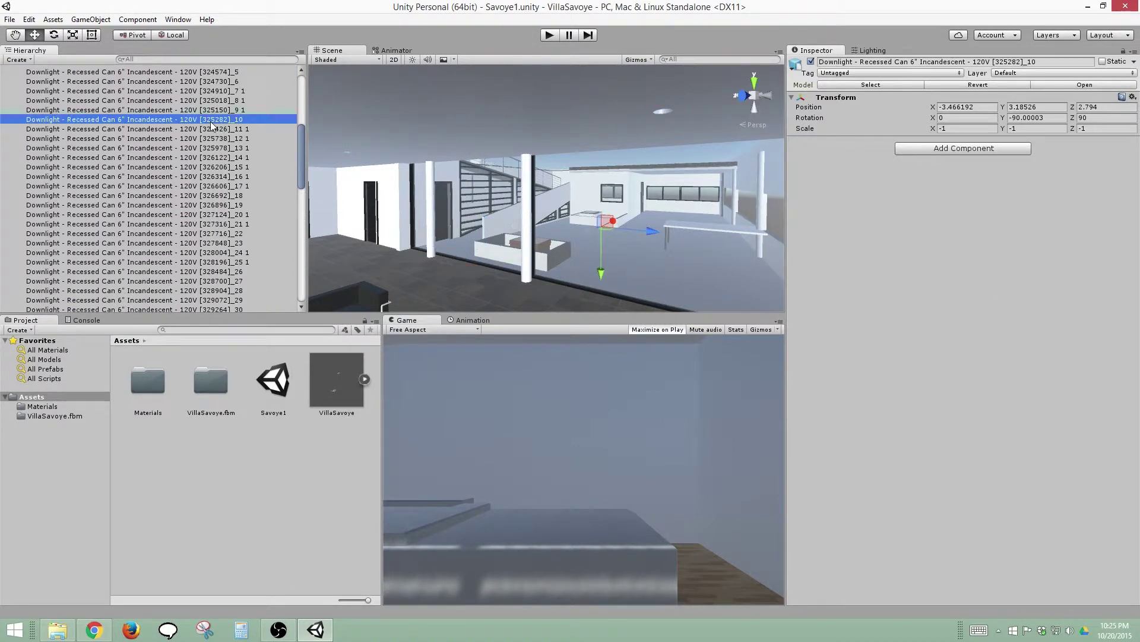
pyautogui.click(208, 83)
pyautogui.press('Down')
pyautogui.press('Down')
pyautogui.press('Down')
pyautogui.press('Down')
pyautogui.press('Down')
pyautogui.press('Down')
pyautogui.press('Down')
pyautogui.press('Down')
pyautogui.press('Down')
pyautogui.press('Down')
pyautogui.press('Down')
pyautogui.press('Down')
pyautogui.press('Down')
pyautogui.press('Down')
pyautogui.press('Down')
pyautogui.press('Down')
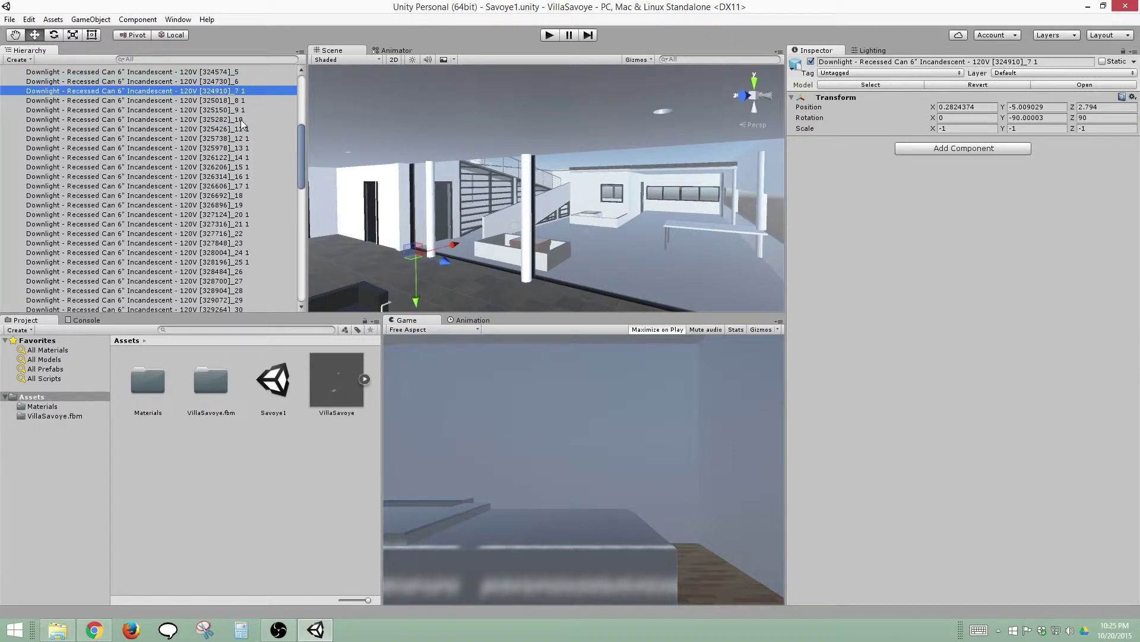
pyautogui.press('Down')
pyautogui.press('Down')
pyautogui.press('Down')
pyautogui.press('Down')
pyautogui.press('Down')
pyautogui.press('Down')
pyautogui.press('Down')
pyautogui.press('Down')
pyautogui.press('Down')
pyautogui.press('Down')
pyautogui.press('Down')
pyautogui.press('Down')
pyautogui.press('Down')
pyautogui.press('Down')
pyautogui.press('Down')
pyautogui.press('Down')
pyautogui.press('Down')
pyautogui.press('Down')
pyautogui.press('Down')
pyautogui.press('Down')
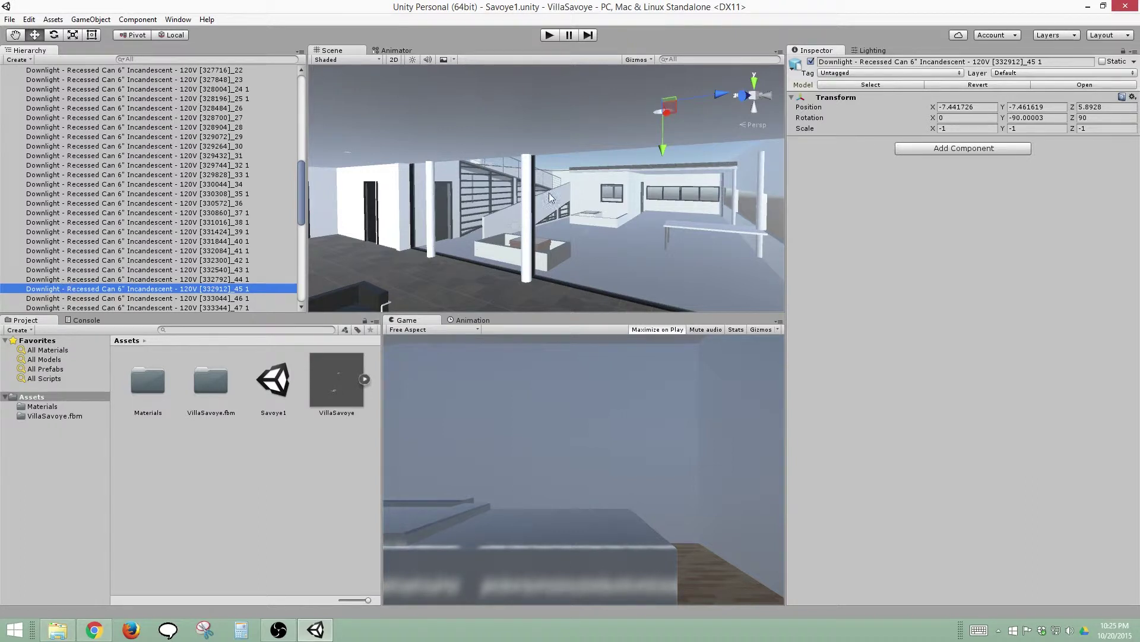
# - Try to move the selected downlight down from the ceiling, and undo the move
pyautogui.moveTo(662, 150); pyautogui.dragTo(663, 263)
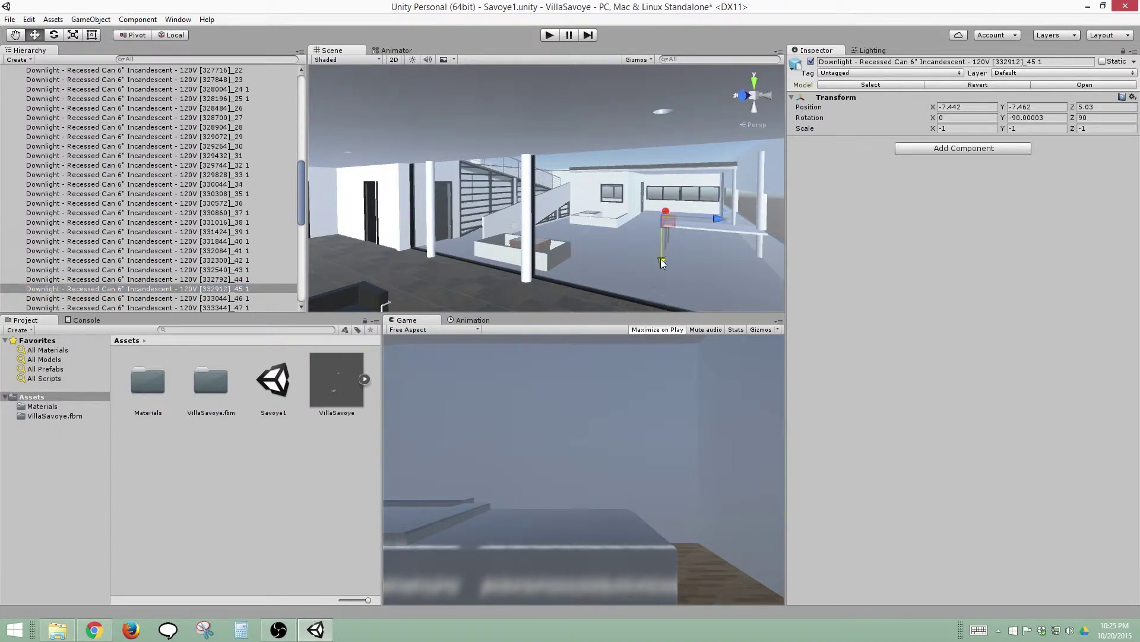
pyautogui.hotkey('ctrl', 'z')
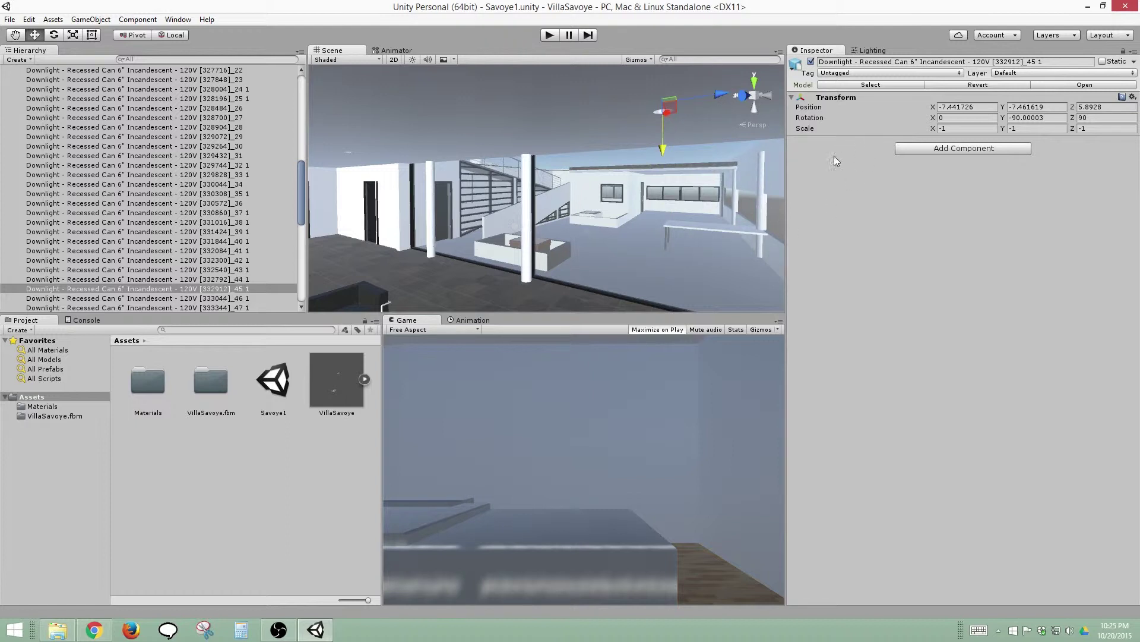
# - Check which objects the window glass, columns and ceiling light belong to, and locate Glass, White, High Luminance in the object list
pyautogui.click(681, 196)
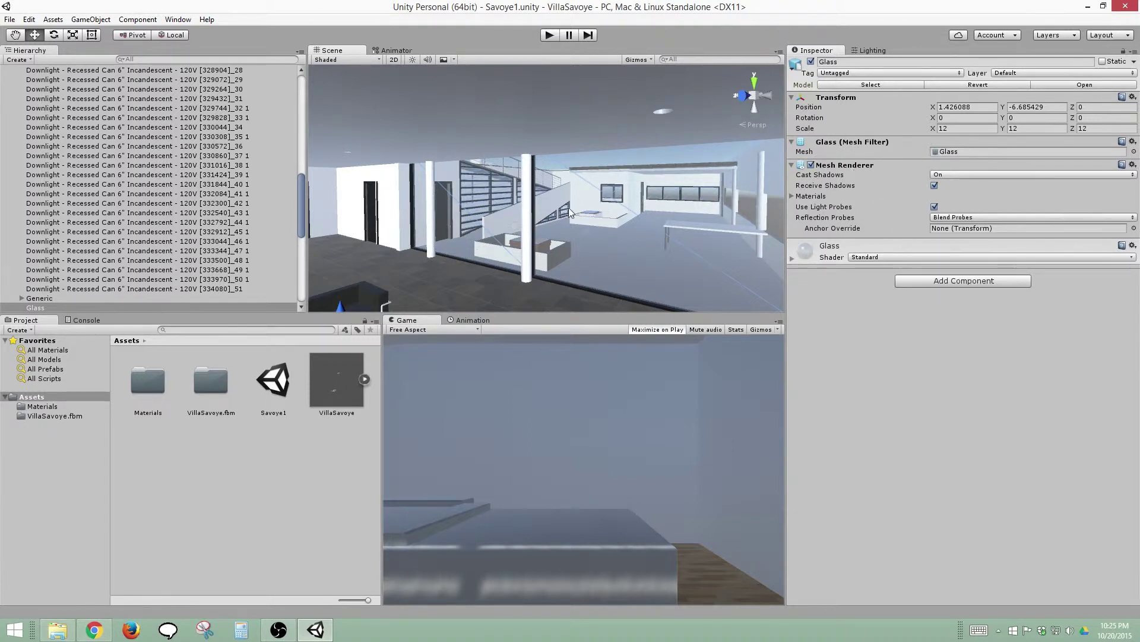
pyautogui.click(533, 217)
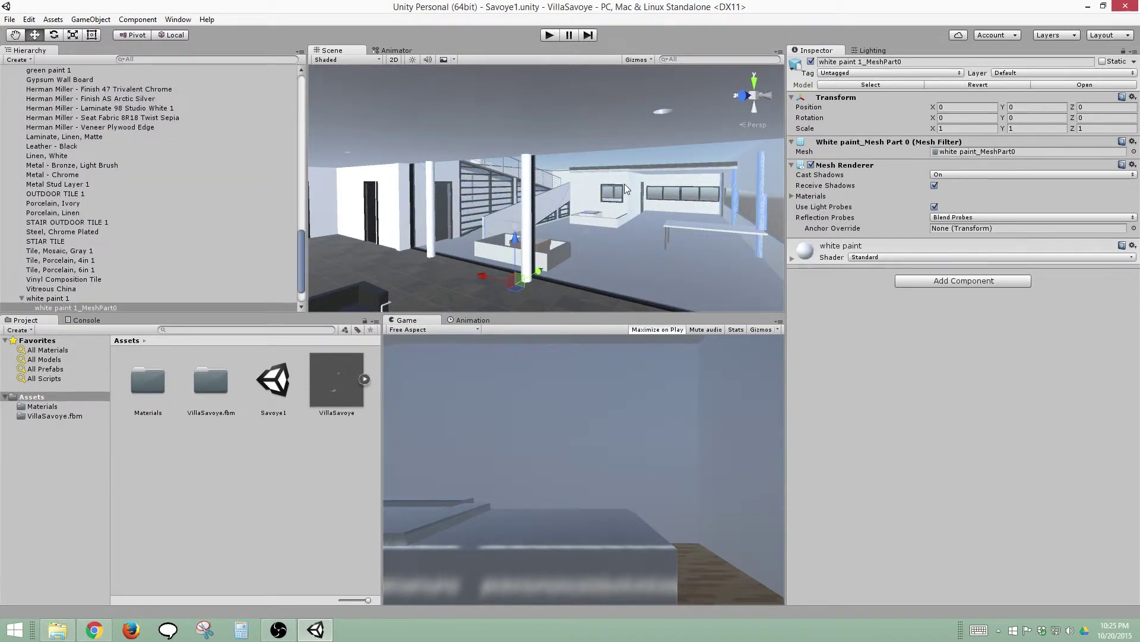
pyautogui.click(663, 110)
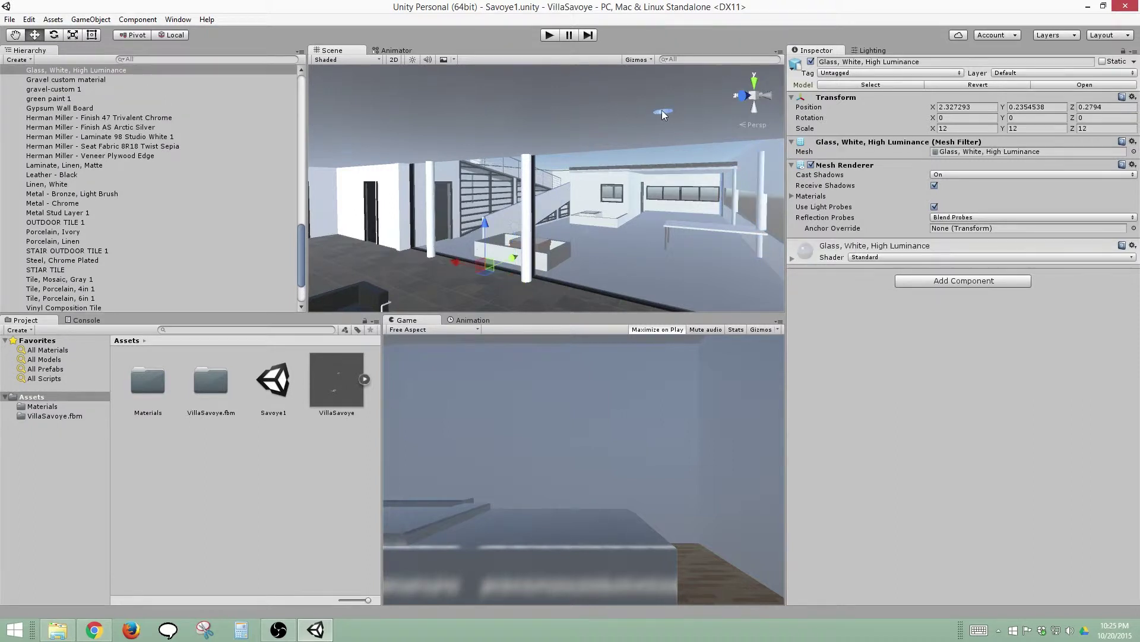
pyautogui.click(299, 251)
pyautogui.moveTo(299, 250); pyautogui.dragTo(312, 219)
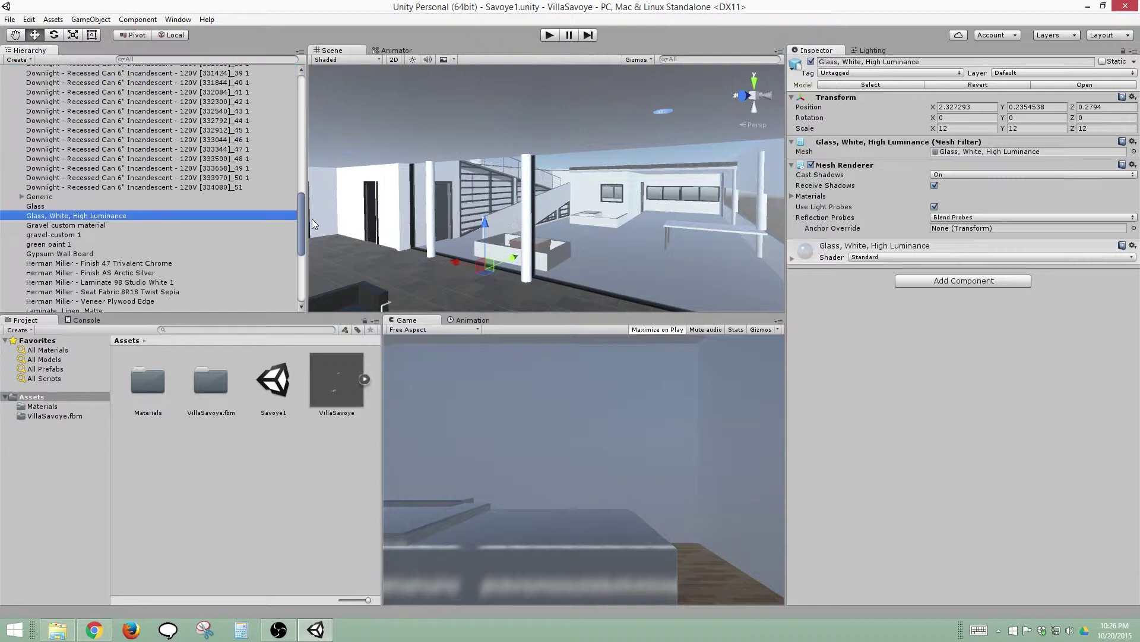
# - Deactivate all objects in the list from Gravel custom material through Wood Flooring 1
pyautogui.click(64, 225)
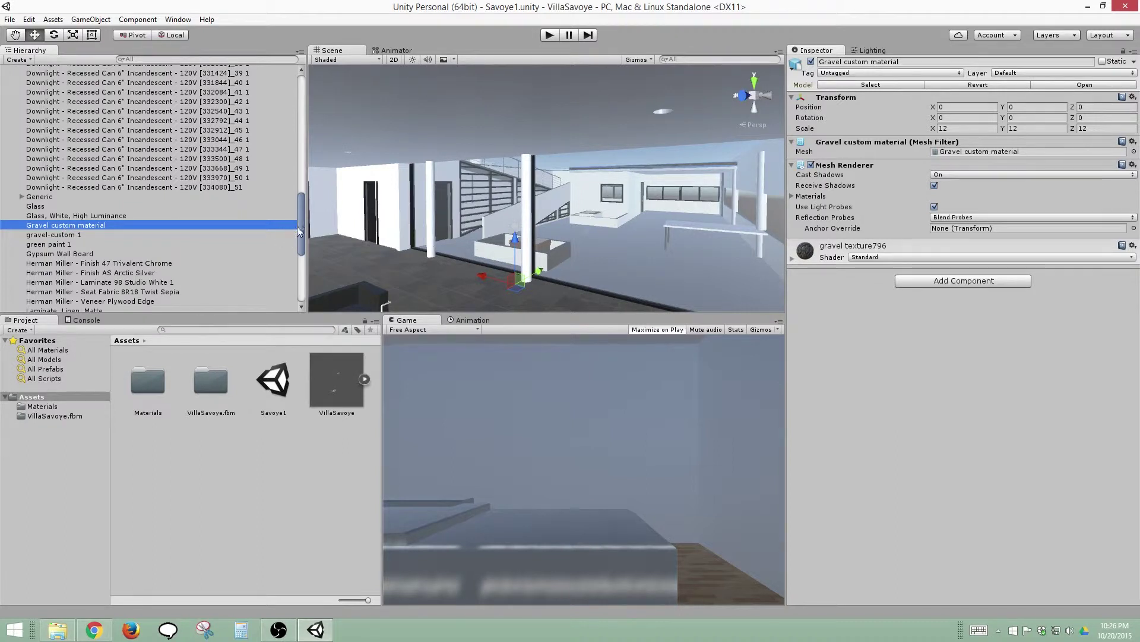
pyautogui.press('Down')
pyautogui.click(129, 224)
pyautogui.moveTo(300, 226); pyautogui.dragTo(313, 281)
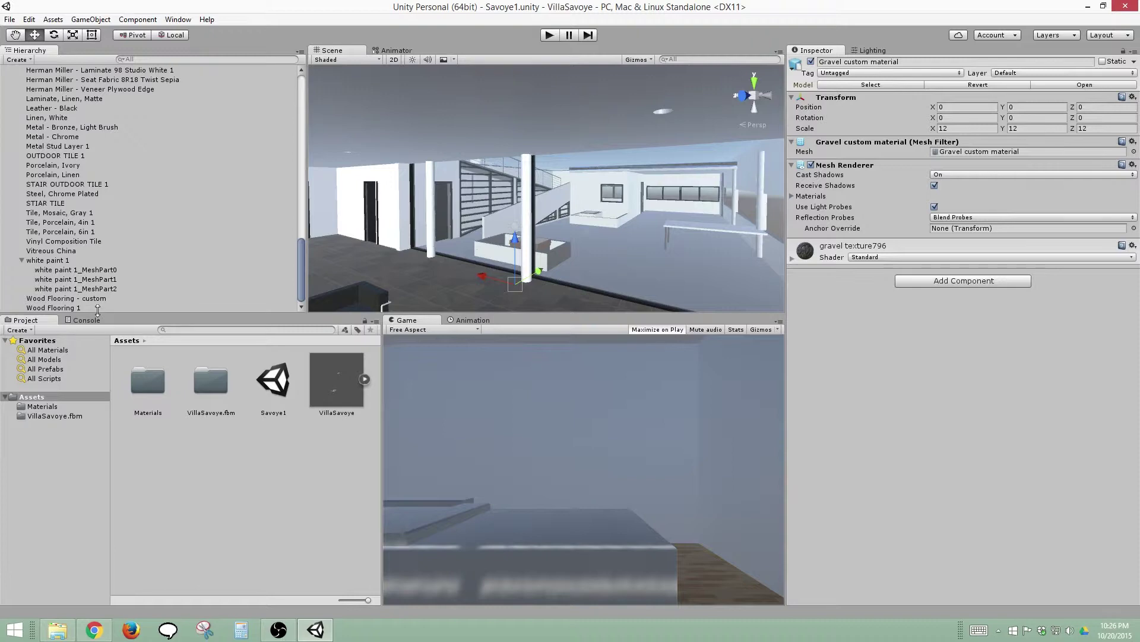
pyautogui.hotkey('ctrl', 'a')
pyautogui.scroll(2, 154, 155)
pyautogui.scroll(2, 153, 156)
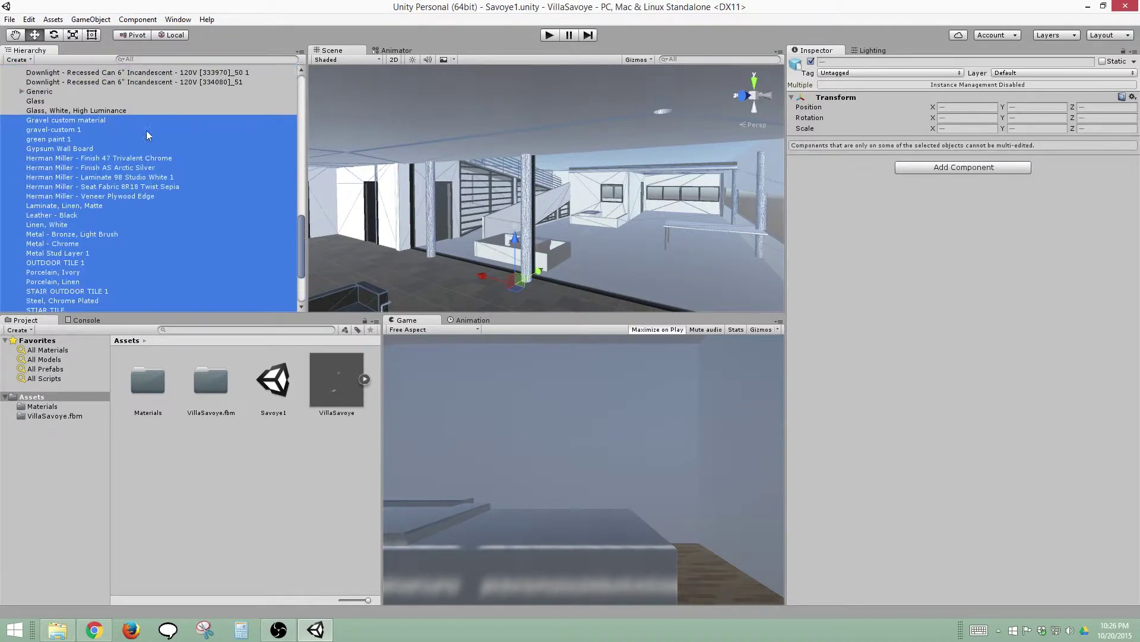
pyautogui.scroll(-4, 158, 284)
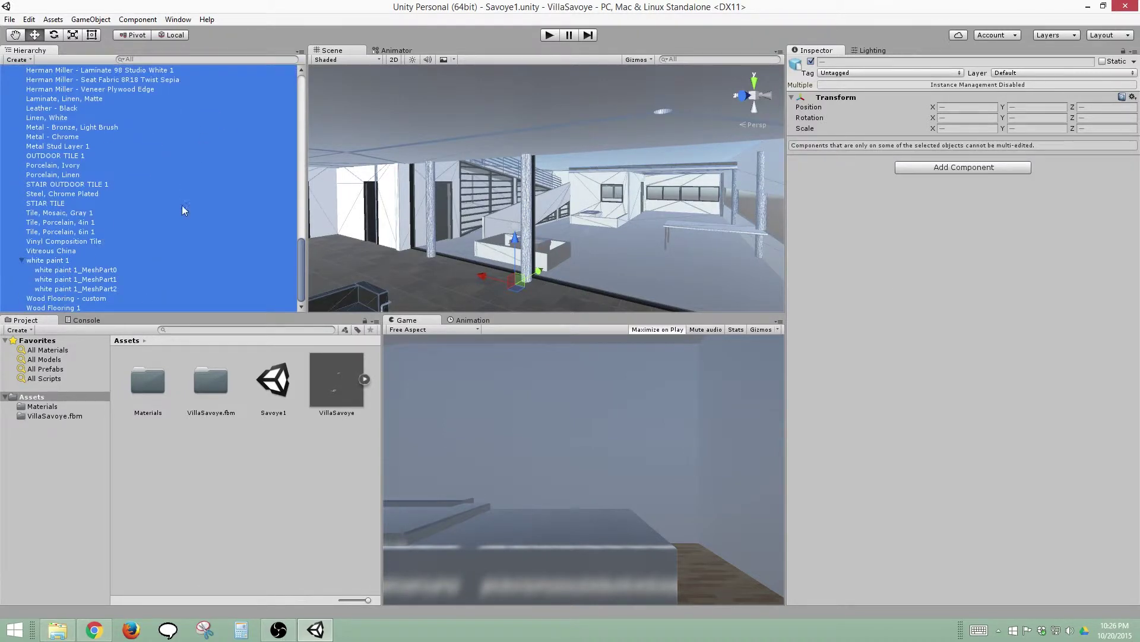
pyautogui.click(811, 61)
pyautogui.click(811, 61)
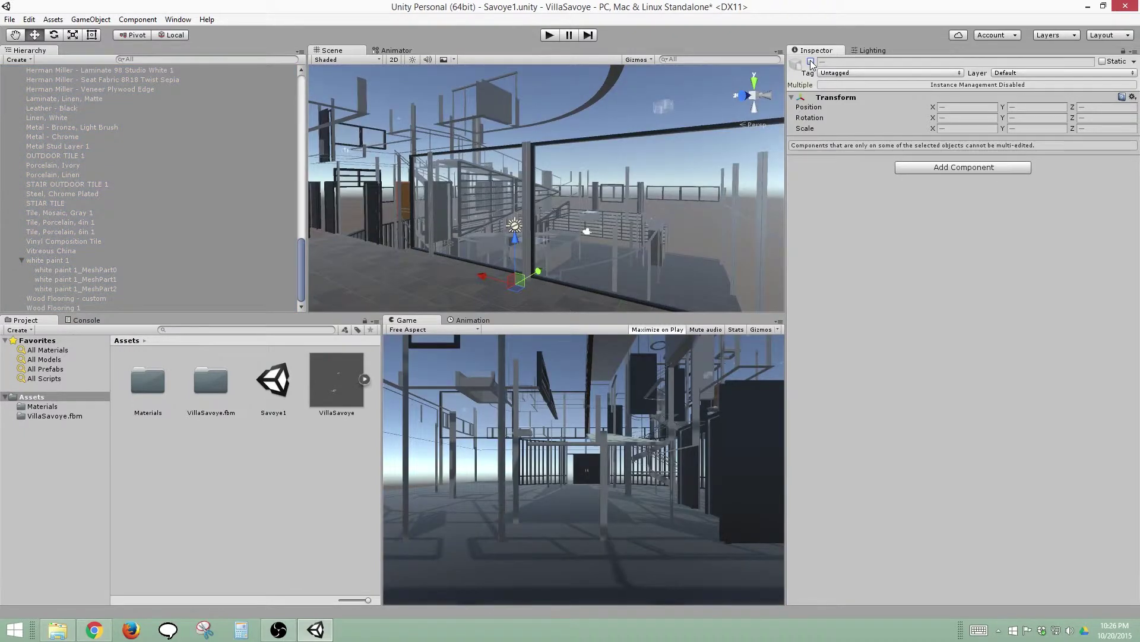
# - Examine where Glass, White, High Luminance and the last few Downlight objects in the list are located in the scene
pyautogui.moveTo(301, 246); pyautogui.dragTo(314, 195)
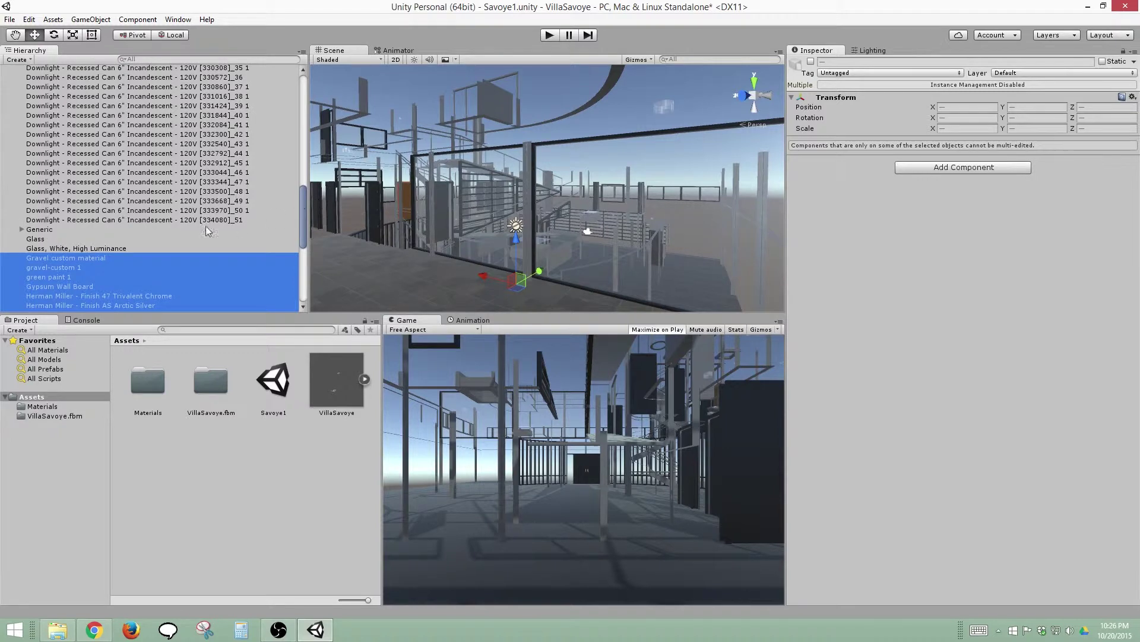
pyautogui.click(541, 217)
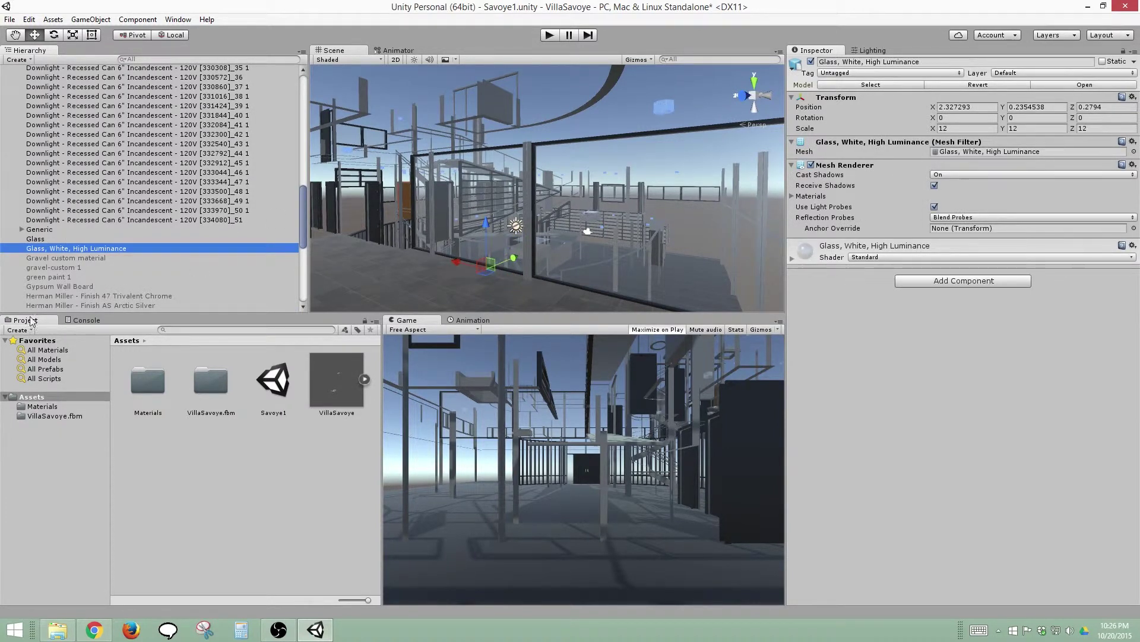
pyautogui.click(142, 220)
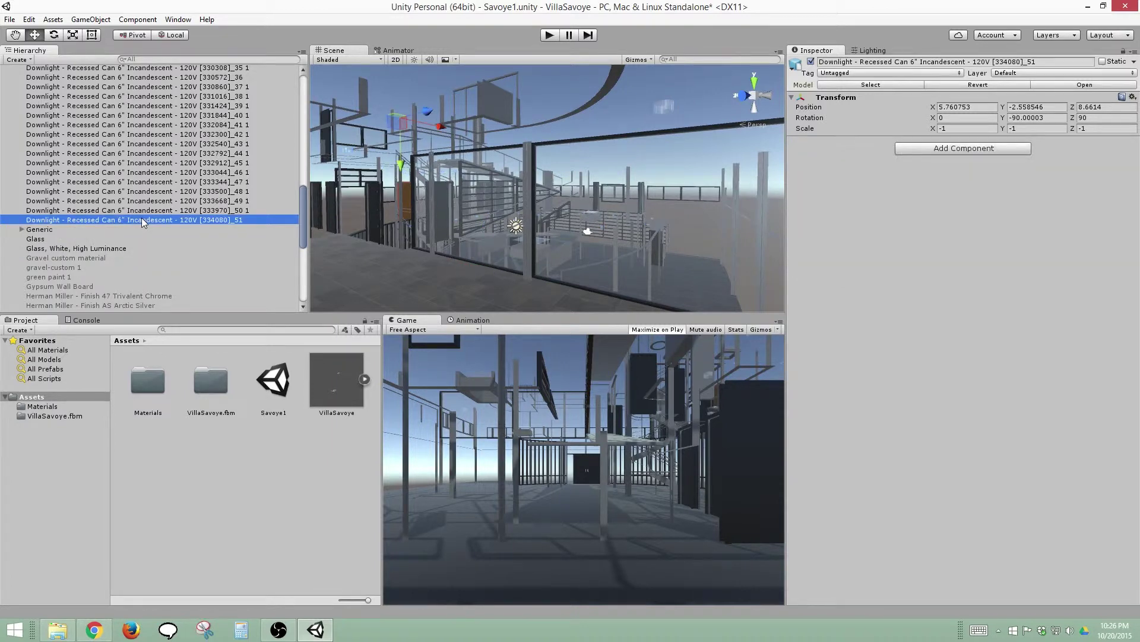
pyautogui.press('Up')
pyautogui.press('Up')
pyautogui.press('Up')
pyautogui.press('Up')
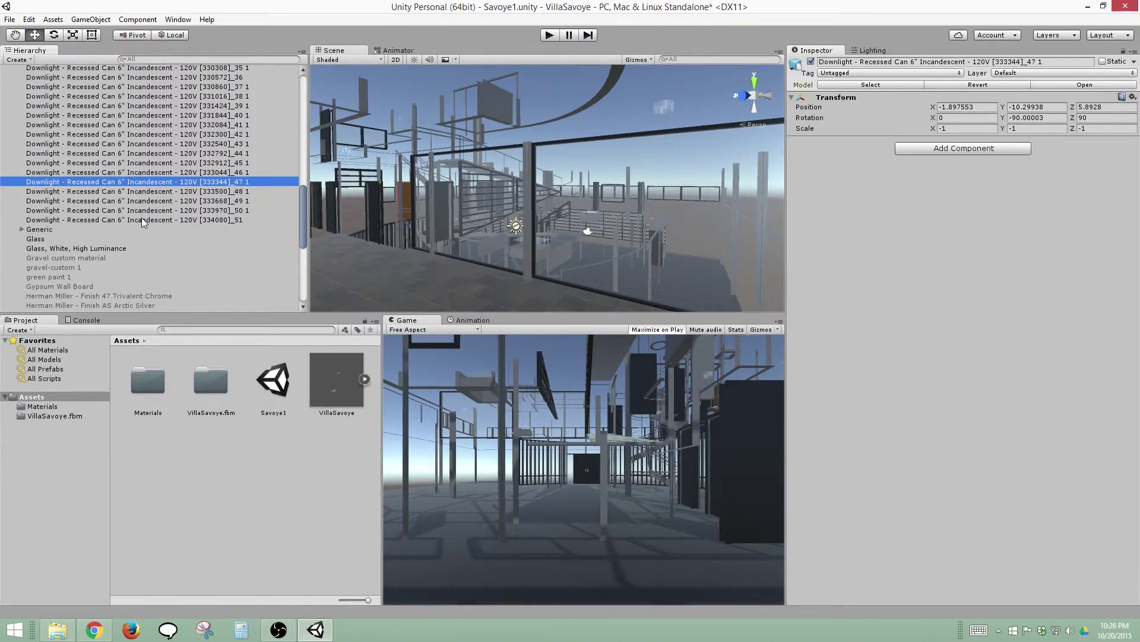
pyautogui.press('Down')
pyautogui.press('Down')
pyautogui.press('Down')
pyautogui.press('Down')
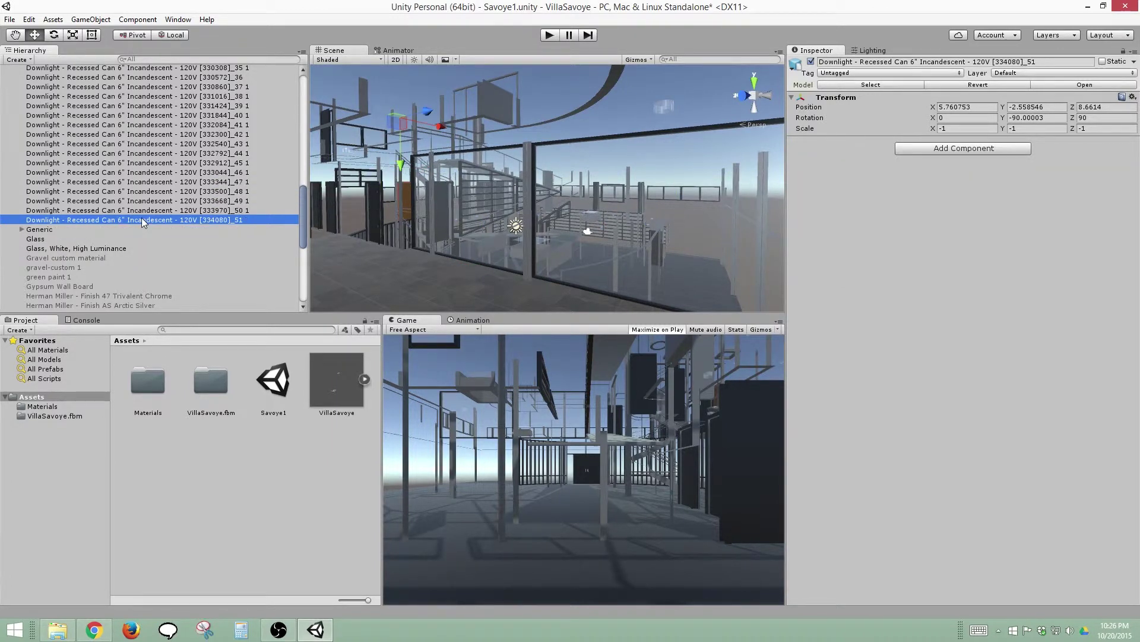
pyautogui.press('Down')
pyautogui.press('Up')
pyautogui.press('Up')
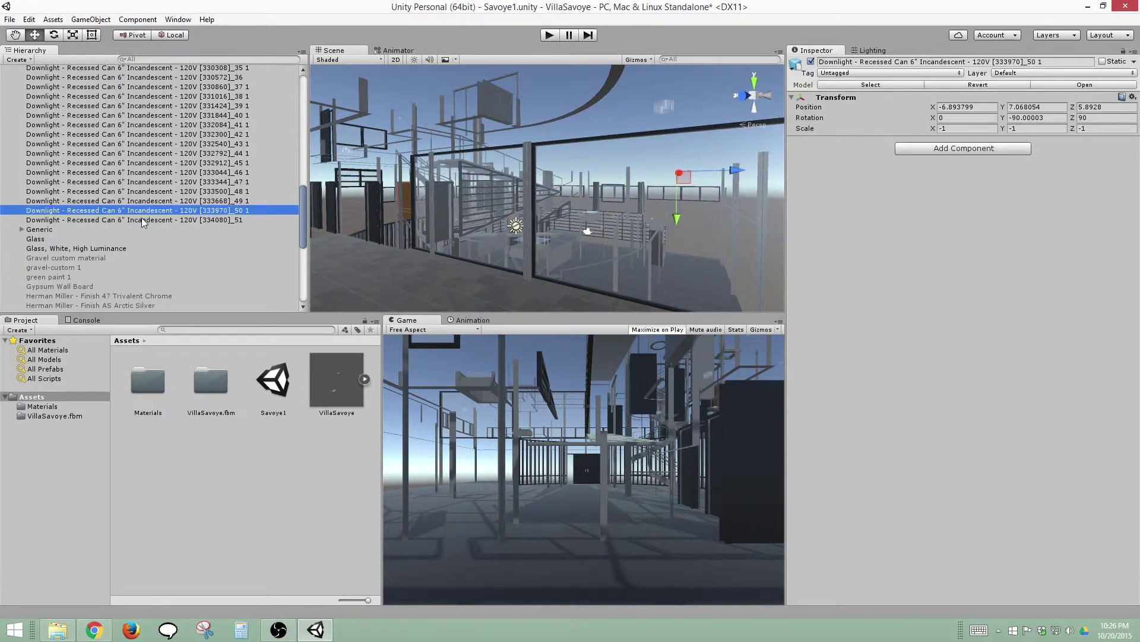
# - Compare the Glass and Generic objects, the downlight [334080]_51 and Glass, White, High Luminance by selecting them in turn
pyautogui.click(114, 240)
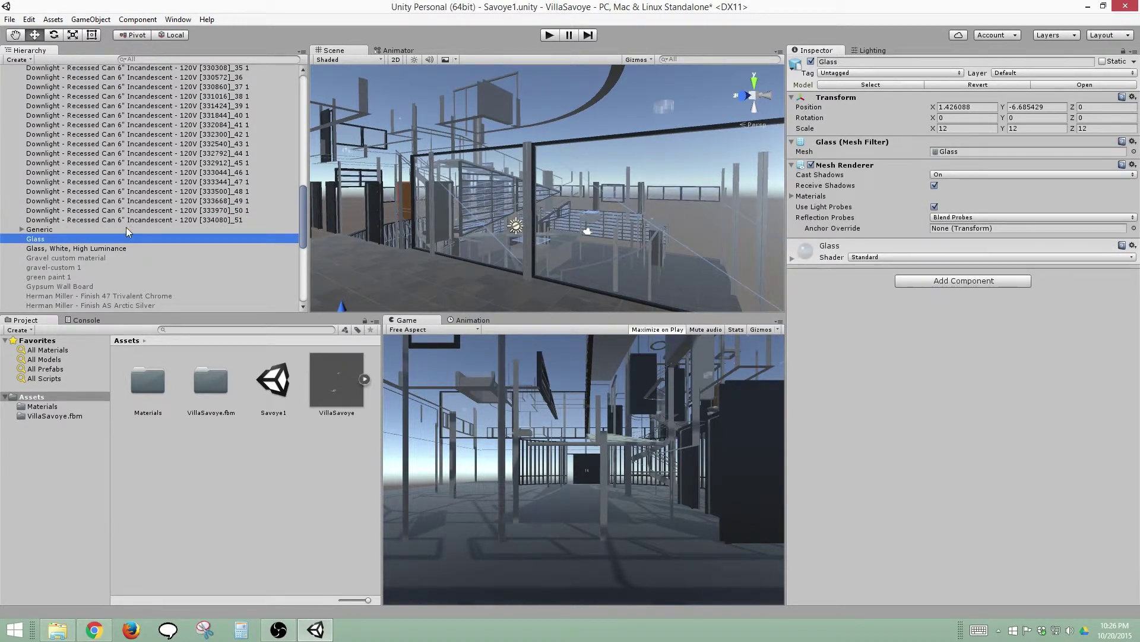
pyautogui.keyDown('shift'); pyautogui.click(126, 229); pyautogui.keyUp('shift')
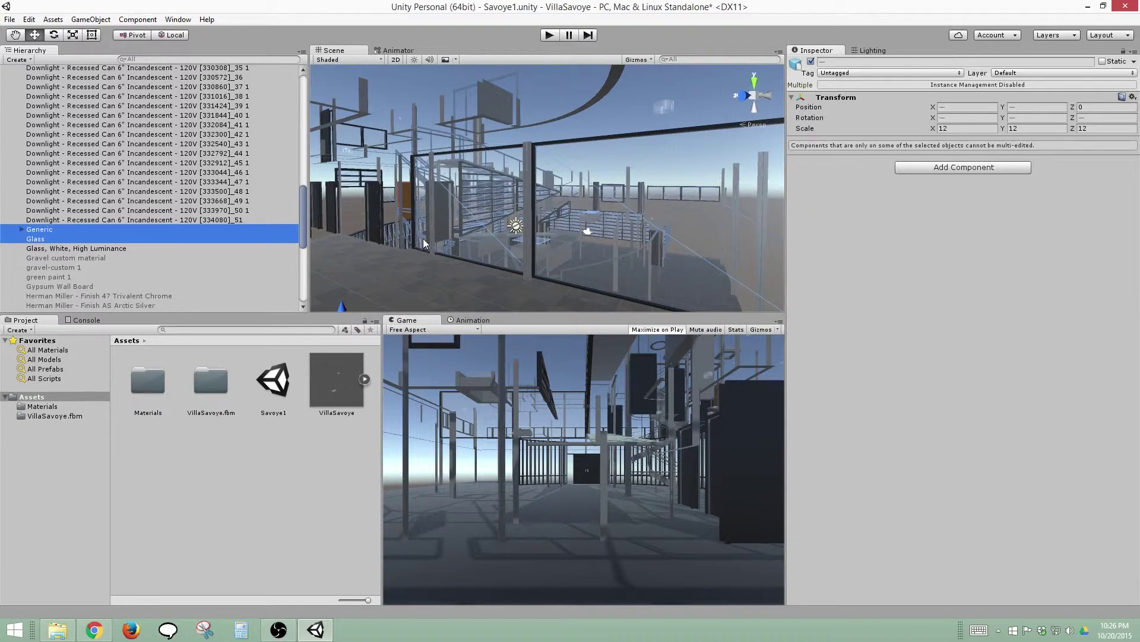
pyautogui.click(245, 221)
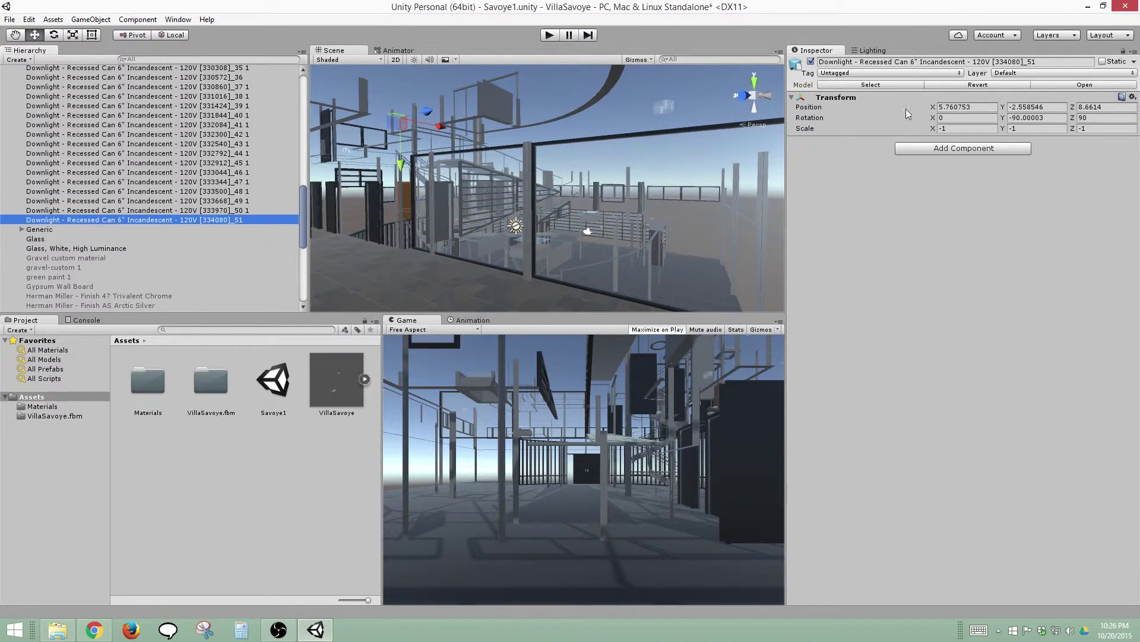
pyautogui.click(131, 248)
pyautogui.click(254, 220)
pyautogui.click(114, 248)
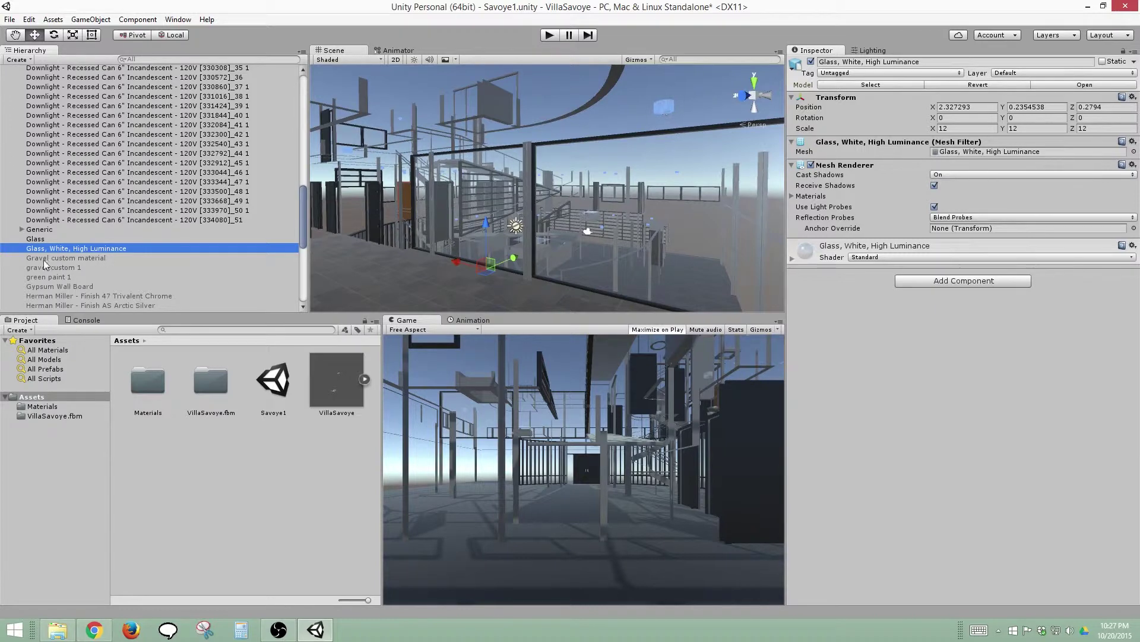
# - Deactivate the Generic and Glass objects together
pyautogui.keyDown('ctrl'); pyautogui.click(58, 248); pyautogui.keyUp('ctrl')
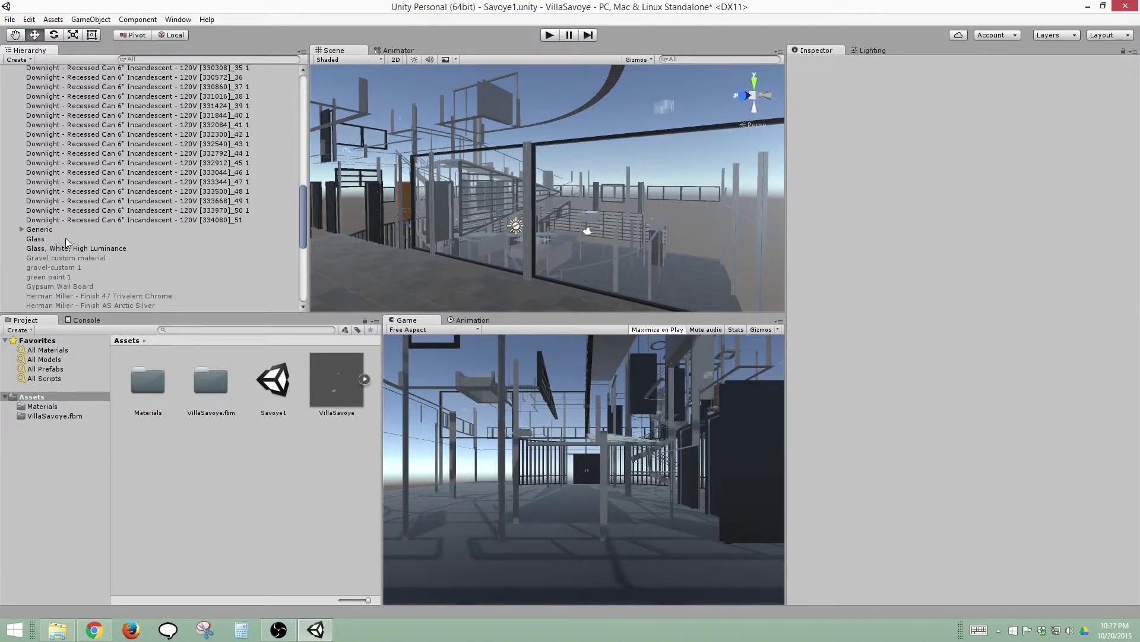
pyautogui.click(65, 238)
pyautogui.keyDown('ctrl'); pyautogui.click(80, 229); pyautogui.keyUp('ctrl')
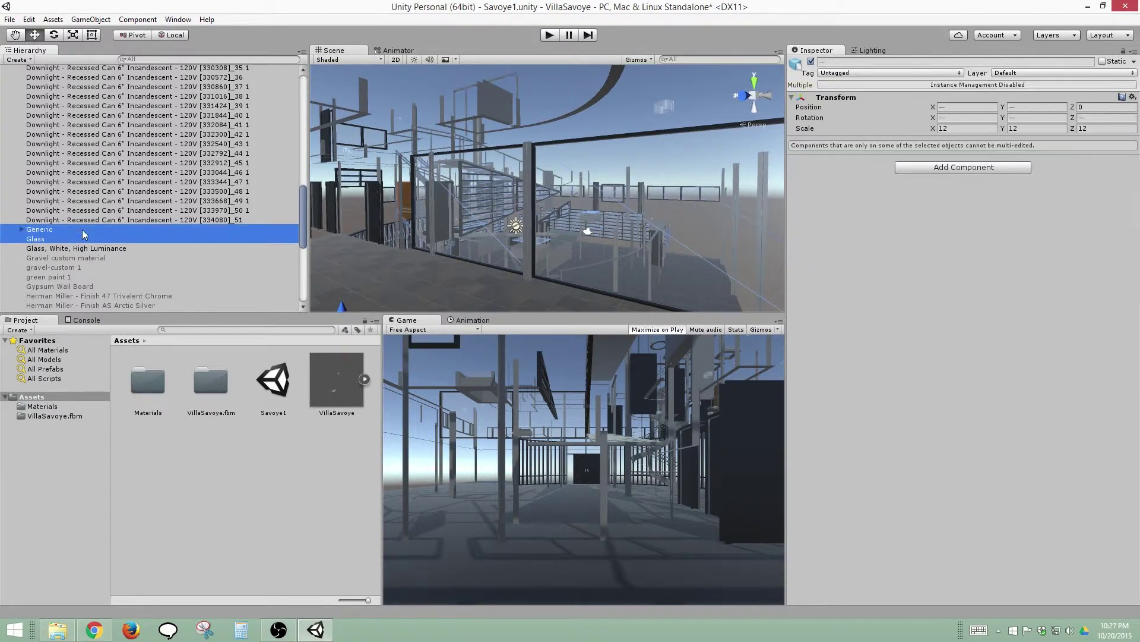
pyautogui.click(811, 61)
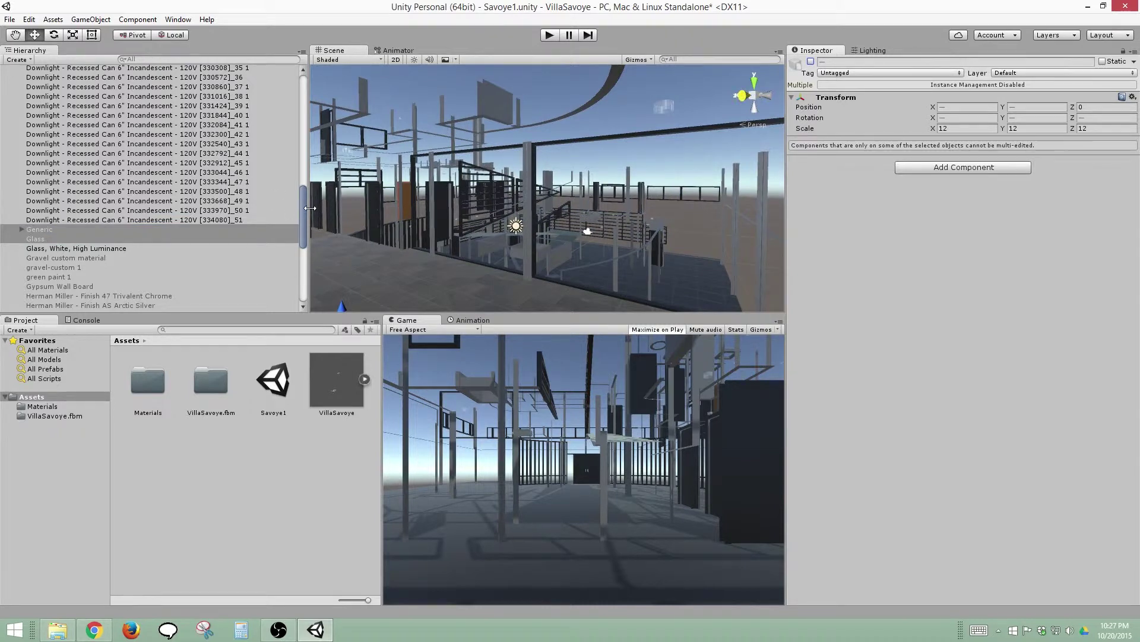
# - Deactivate all objects in the list from 3D View: {3D} 1 through Door - Panel 1, and clear the selection
pyautogui.scroll(15, 304, 205)
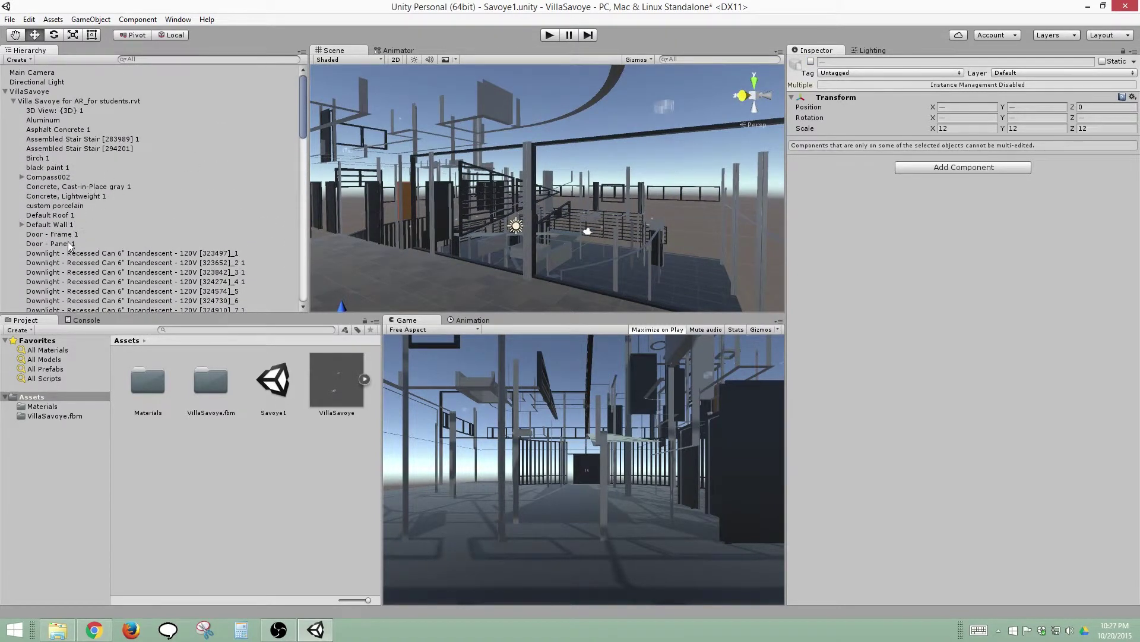
pyautogui.click(69, 244)
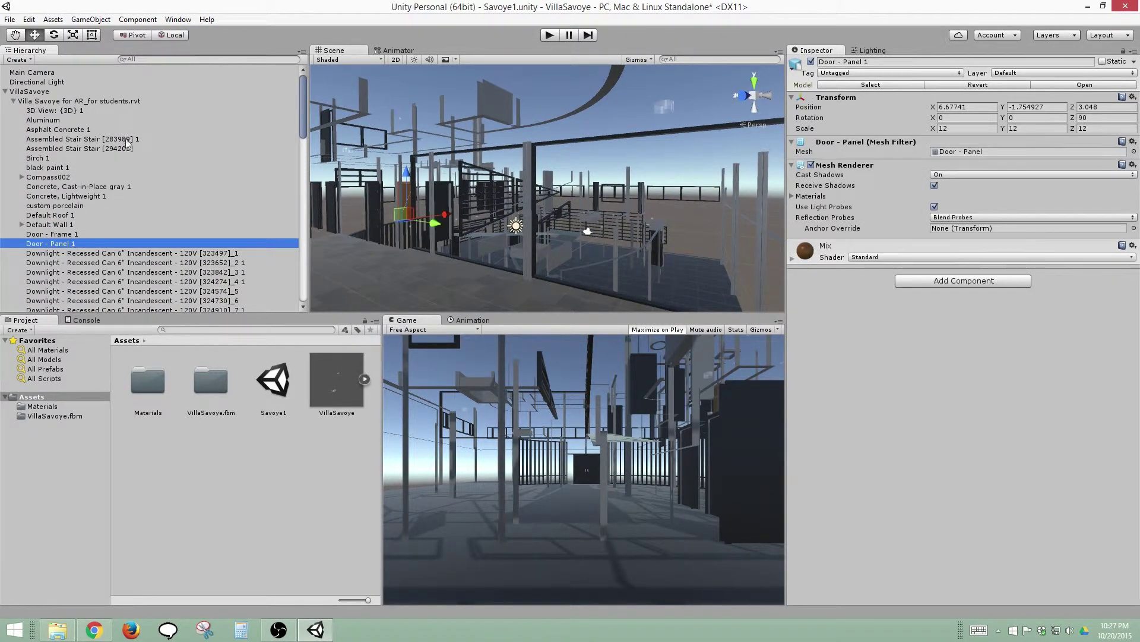
pyautogui.keyDown('shift'); pyautogui.click(111, 112); pyautogui.keyUp('shift')
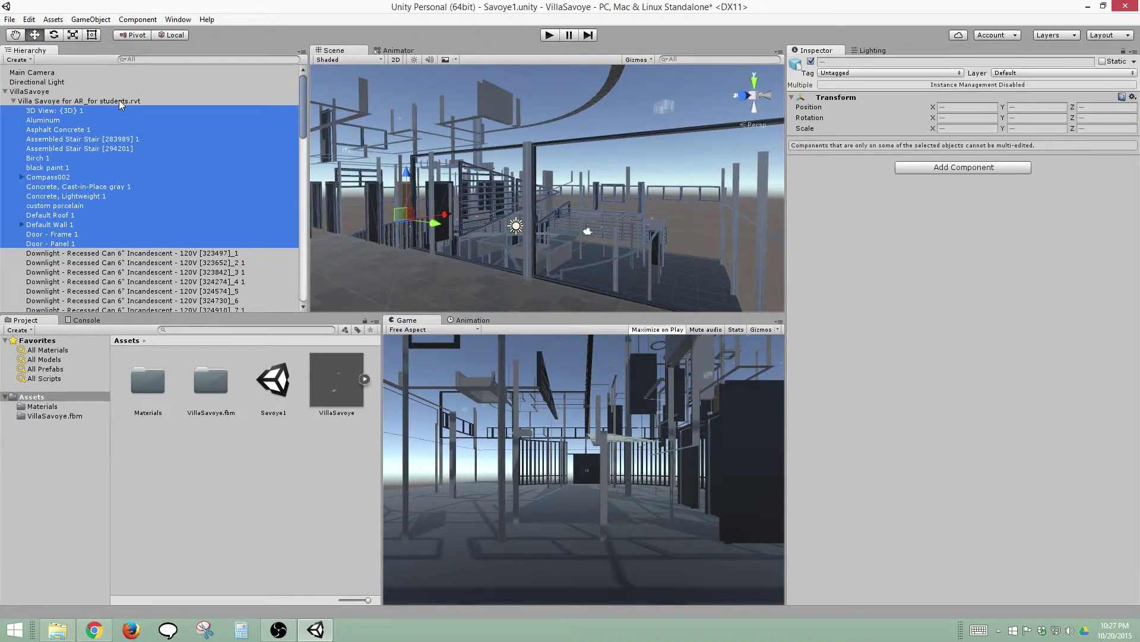
pyautogui.click(118, 101)
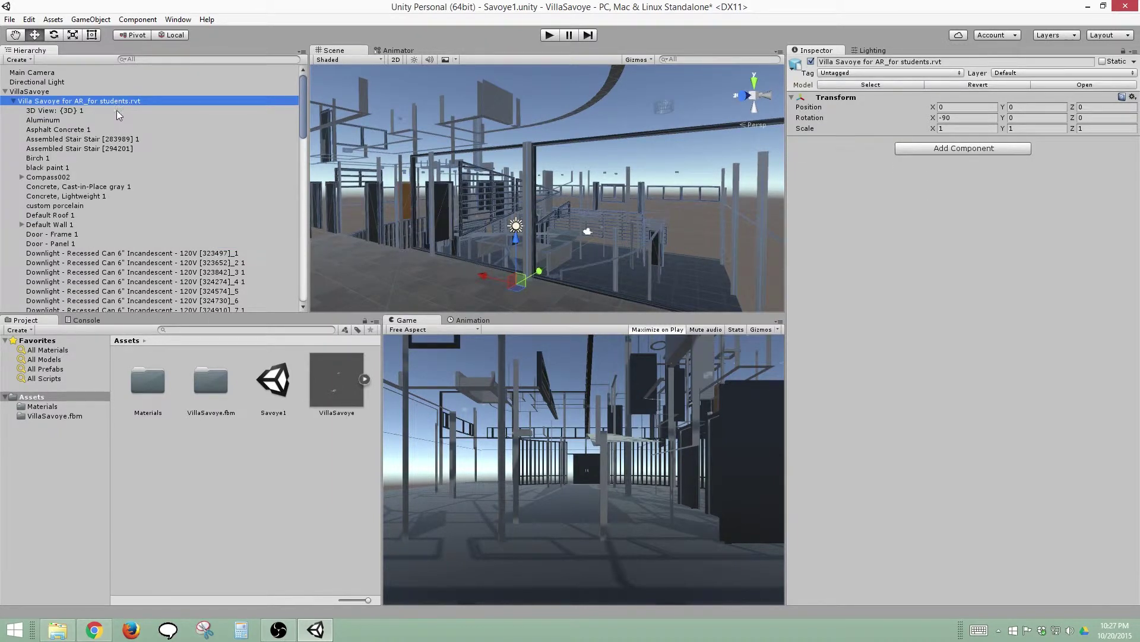
pyautogui.hotkey('ctrl', 'z')
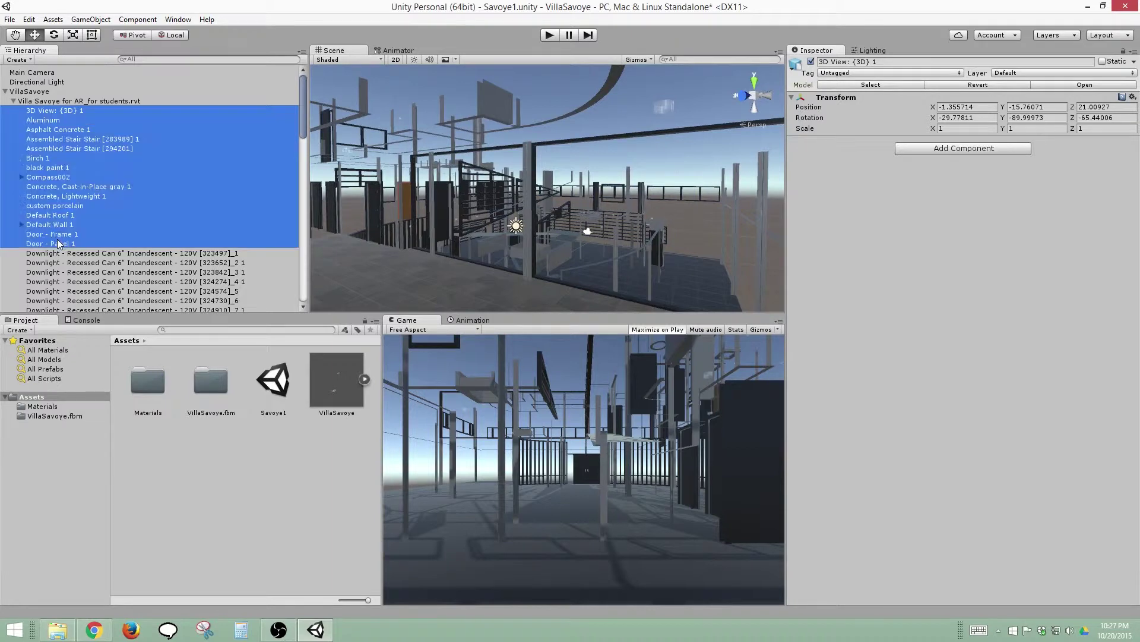
pyautogui.click(810, 60)
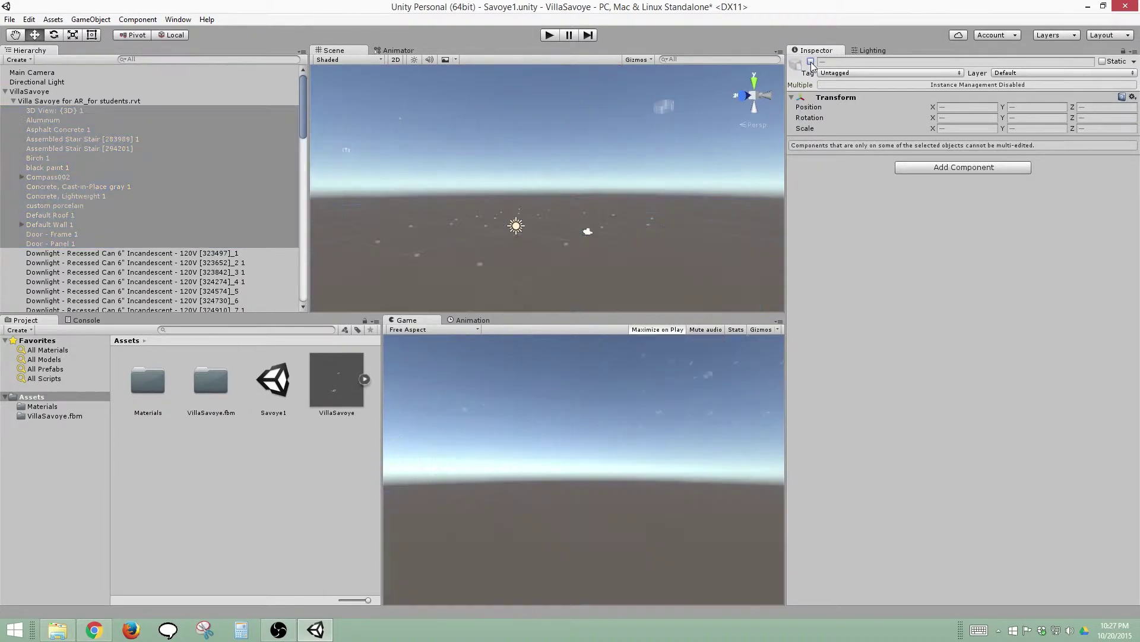
pyautogui.click(511, 238)
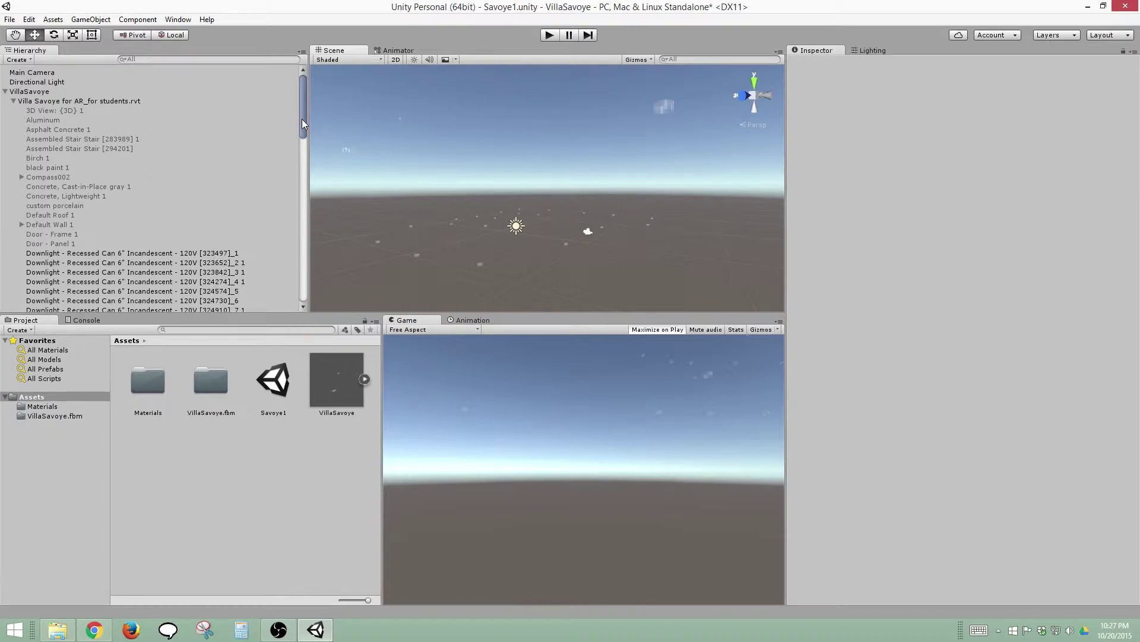
# - Toggle the active state of Door - Panel 1 on and off repeatedly, ending with it deactivated
pyautogui.moveTo(301, 119); pyautogui.dragTo(285, 136)
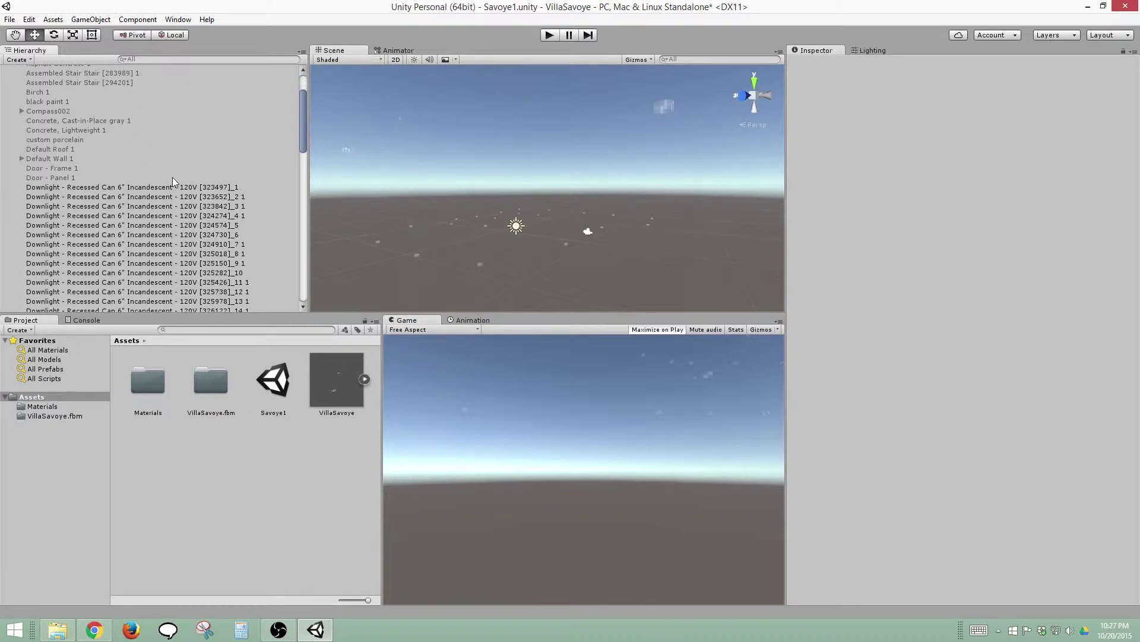
pyautogui.click(73, 178)
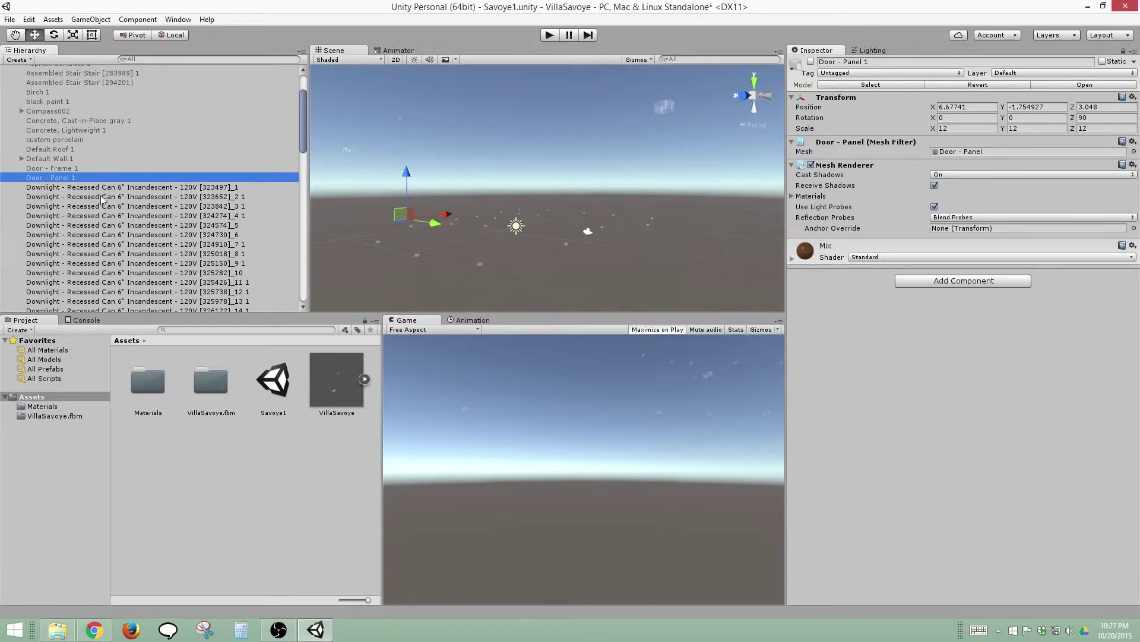
pyautogui.click(811, 61)
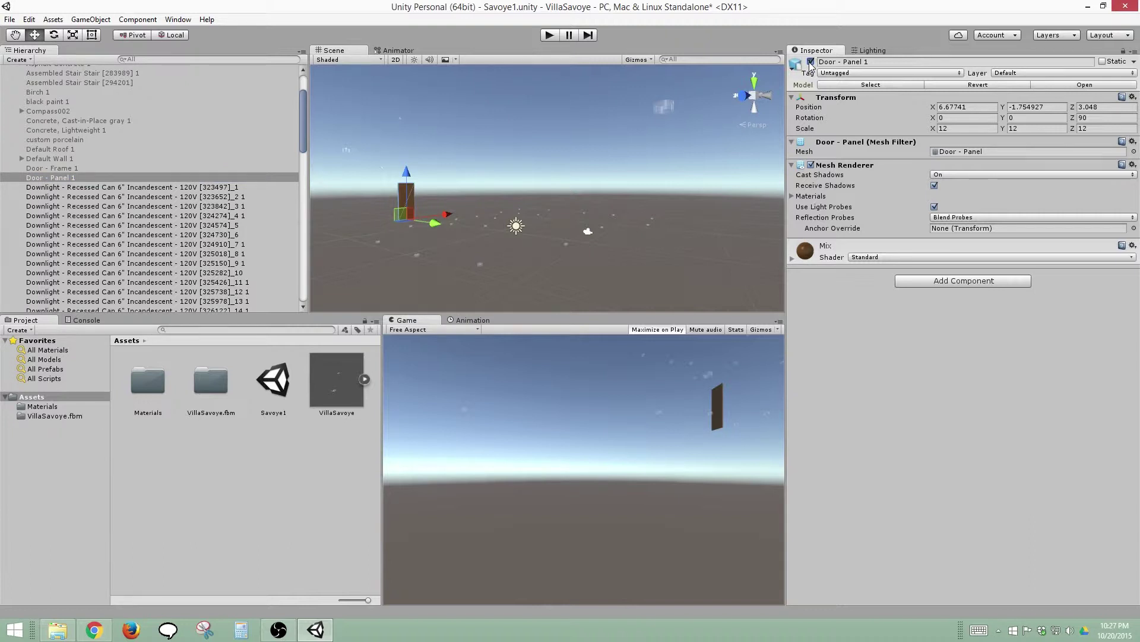
pyautogui.click(811, 62)
pyautogui.click(811, 62)
pyautogui.click(811, 62)
pyautogui.click(811, 61)
pyautogui.click(810, 62)
pyautogui.click(811, 61)
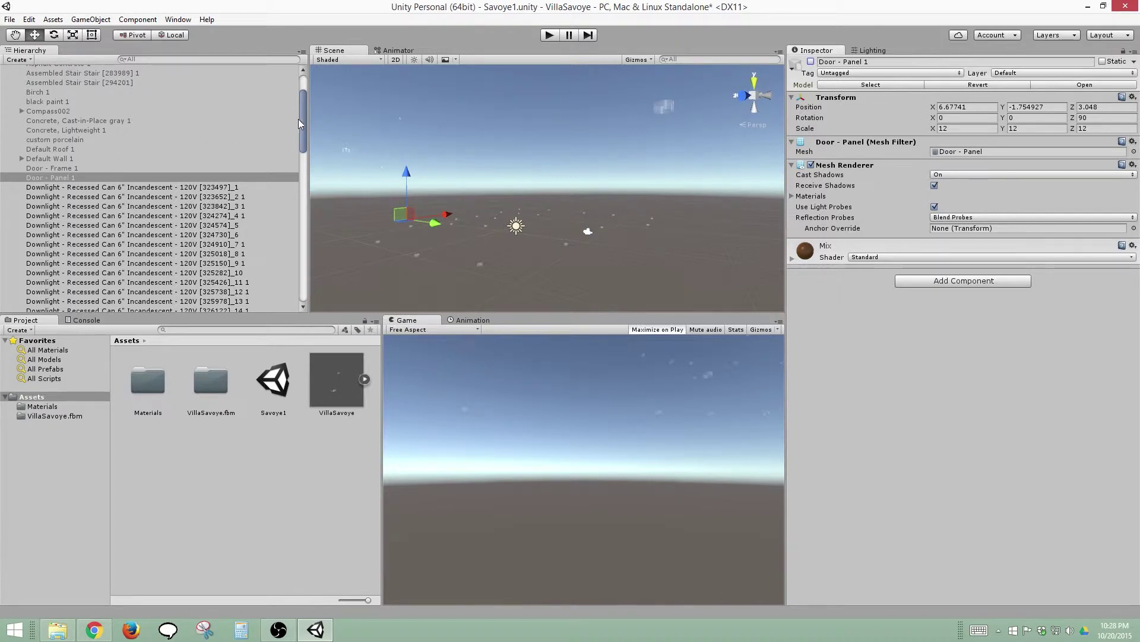
# - Compare the downlight [334080]_51 with Glass, White, High Luminance by selecting each, and pick the glass in the scene
pyautogui.moveTo(302, 115); pyautogui.dragTo(280, 230)
pyautogui.scroll(3, 280, 230)
pyautogui.click(187, 209)
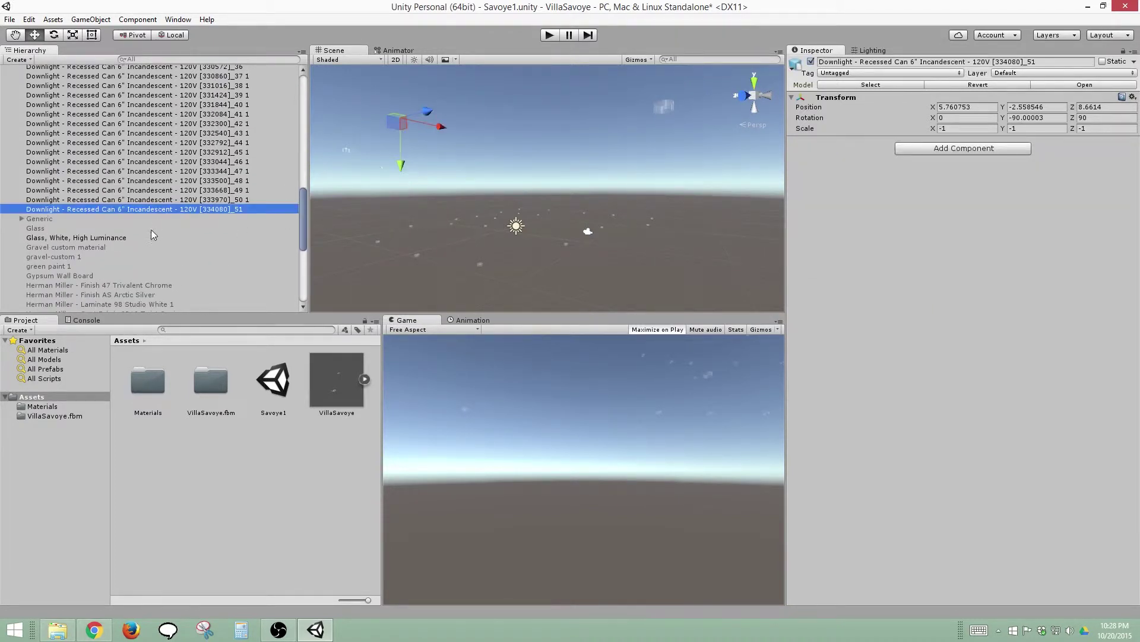
pyautogui.click(126, 237)
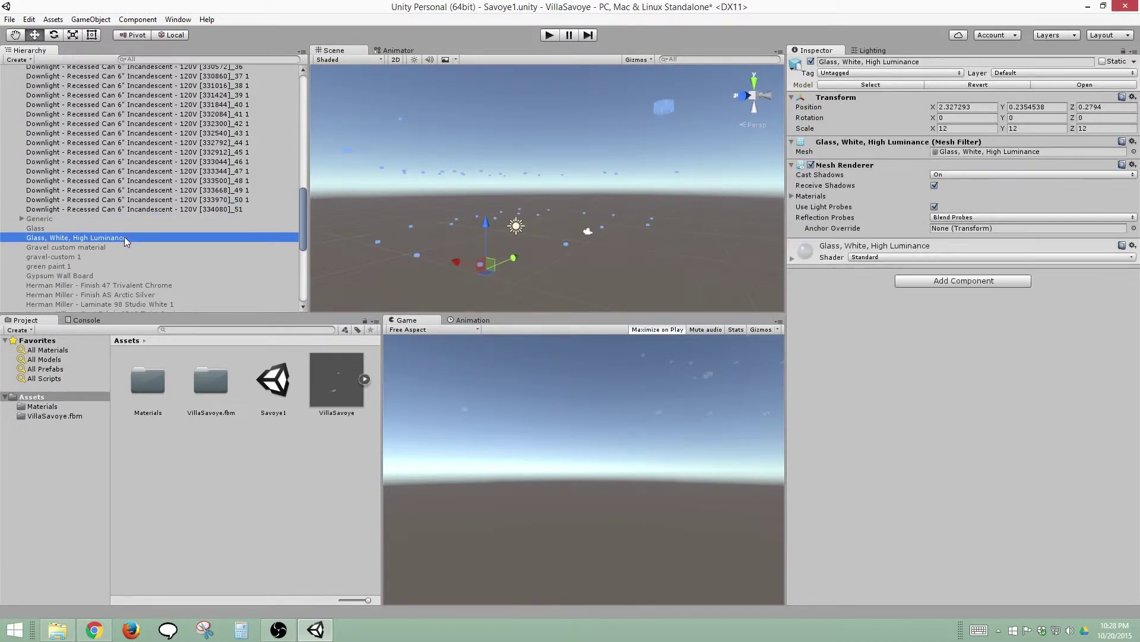
pyautogui.click(662, 123)
pyautogui.click(669, 104)
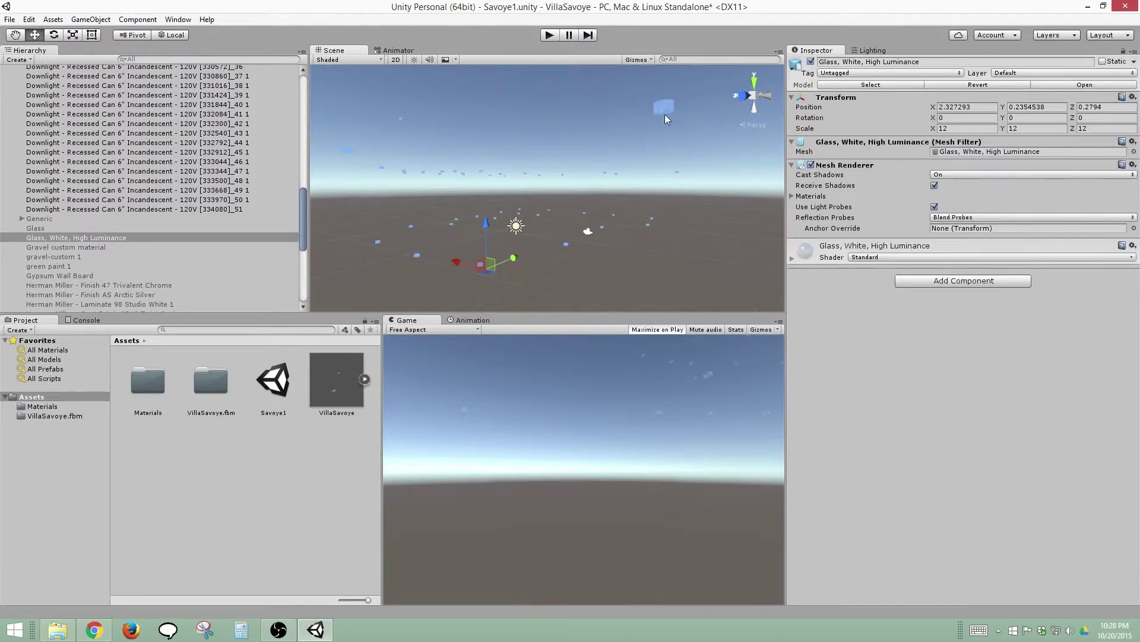
pyautogui.click(663, 132)
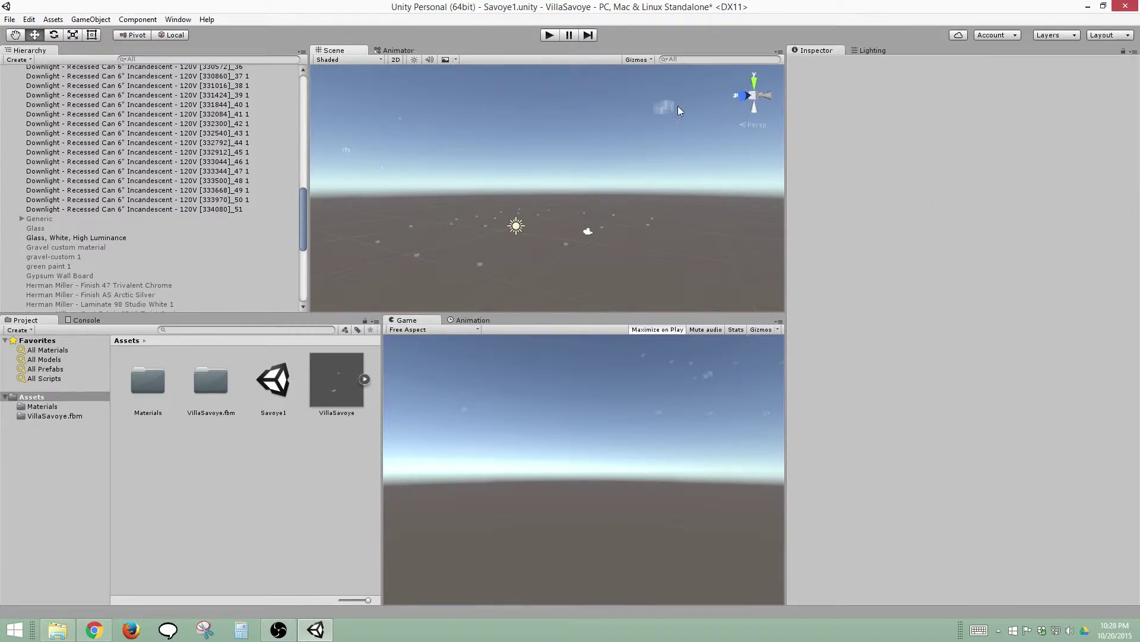
pyautogui.click(670, 106)
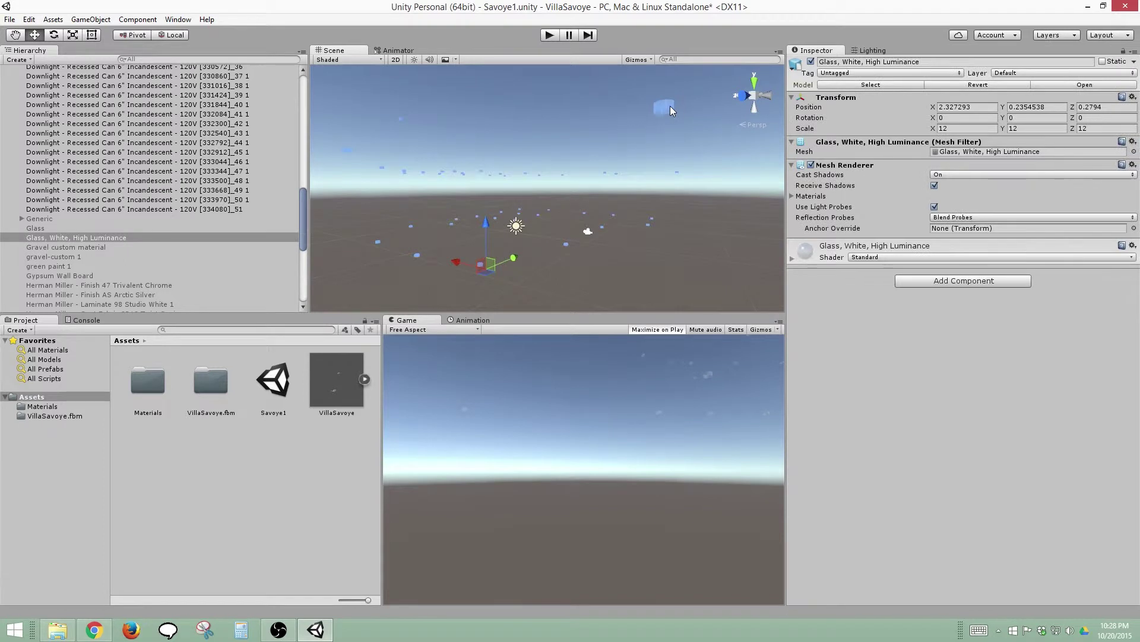
# - Locate the material assigned to Glass, White, High Luminance among the project materials and inspect its settings
pyautogui.click(793, 197)
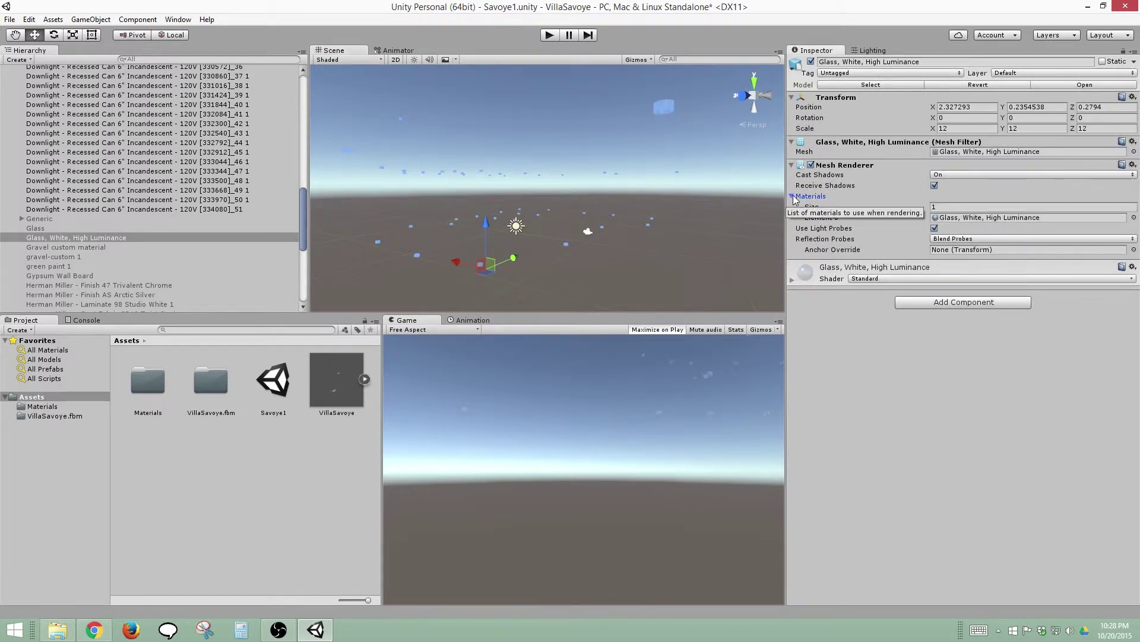
pyautogui.click(946, 217)
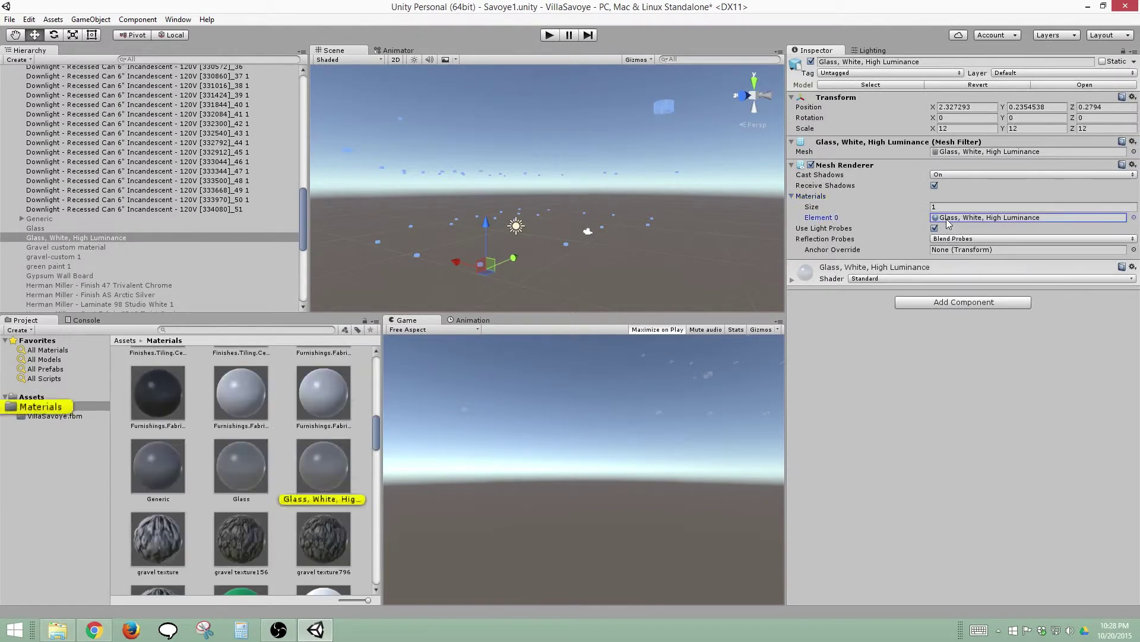
pyautogui.click(324, 469)
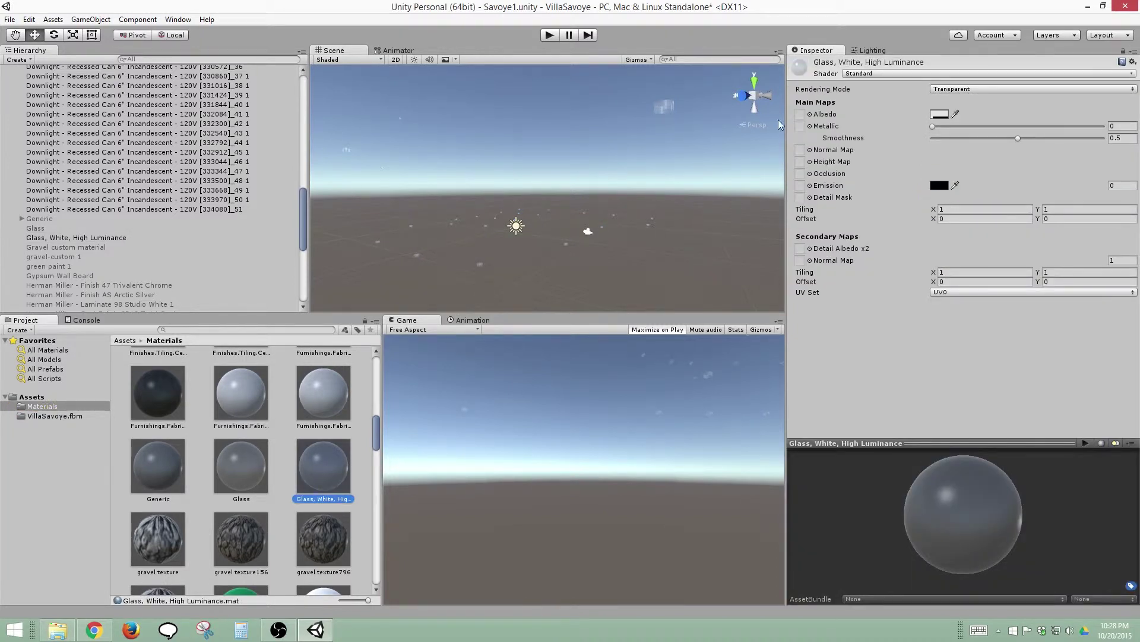
# - Locate downlight [334080]_51 in the scene and examine its glass cylinder up close
pyautogui.moveTo(706, 132); pyautogui.dragTo(543, 278, button='middle')
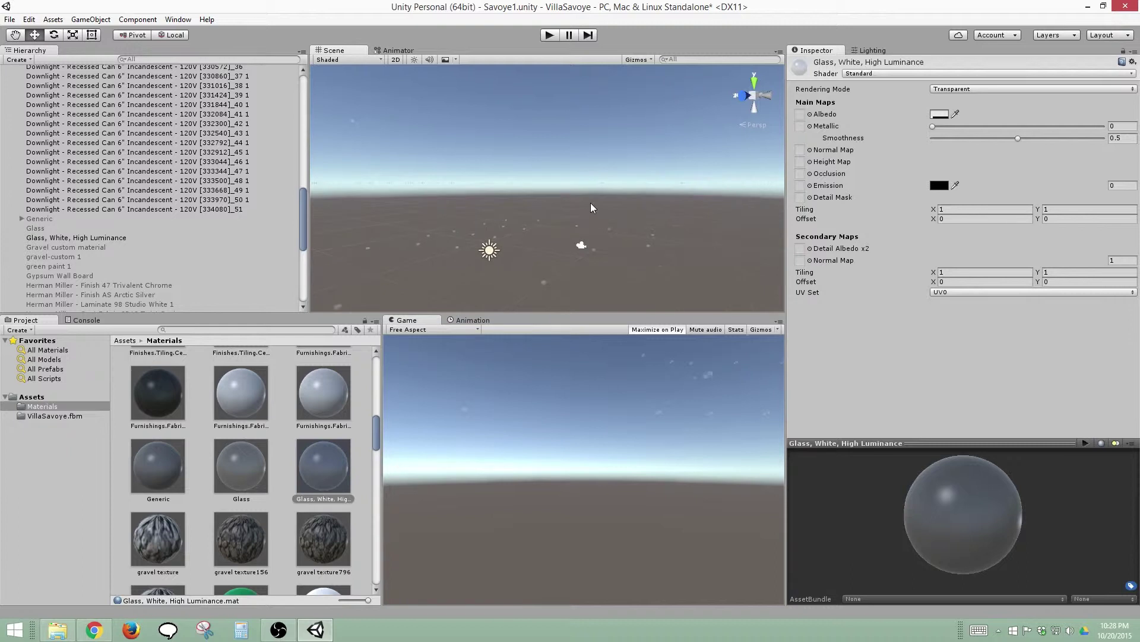
pyautogui.click(611, 206)
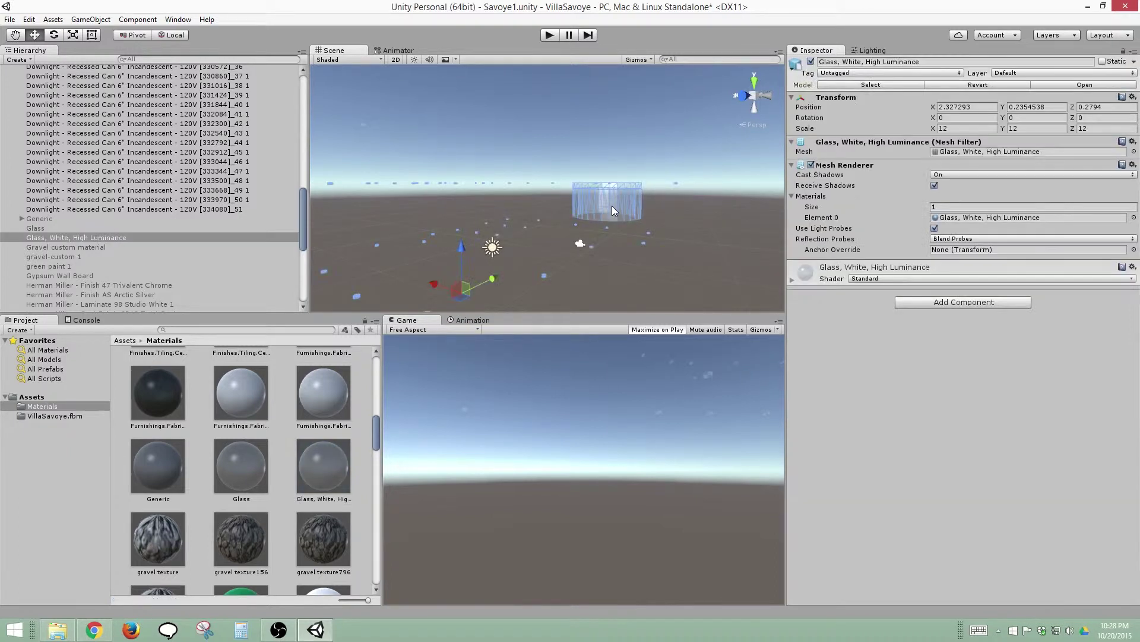
pyautogui.moveTo(612, 206)
pyautogui.keyDown('alt'); pyautogui.mouseDown()
pyautogui.moveTo(517, 128)
pyautogui.moveTo(611, 226)
pyautogui.mouseUp(); pyautogui.keyUp('alt')
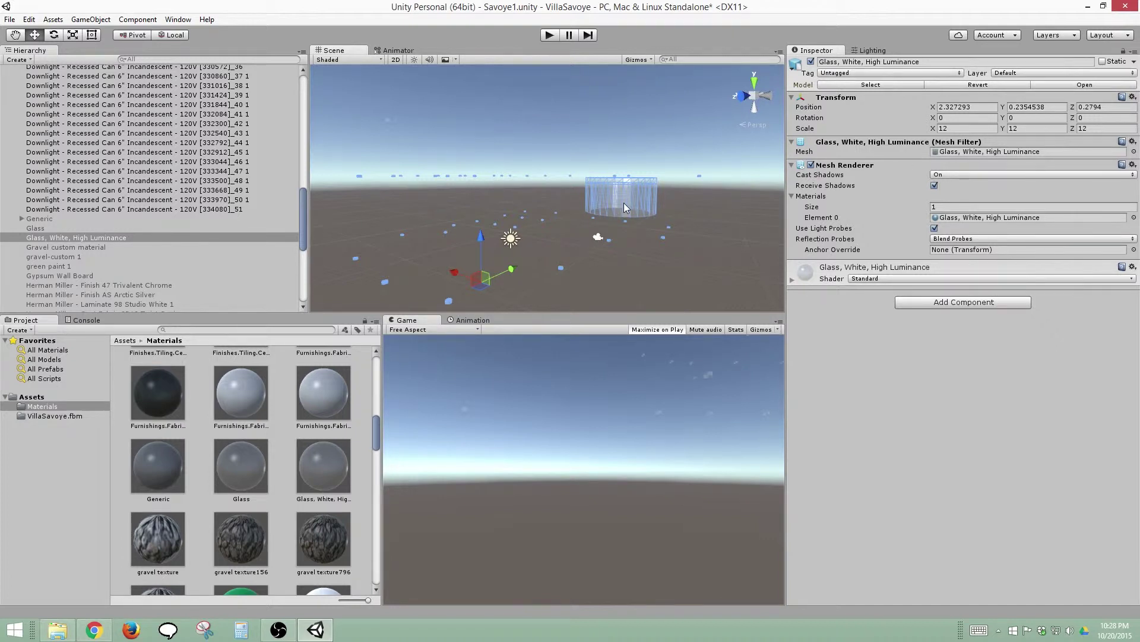
pyautogui.click(238, 210)
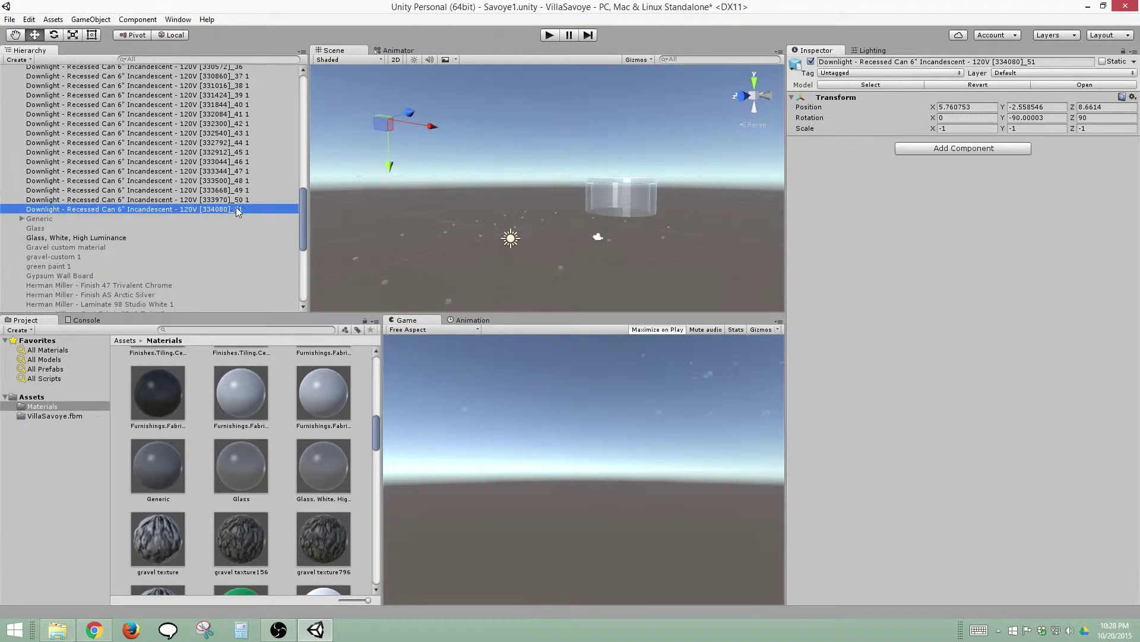
pyautogui.moveTo(354, 181); pyautogui.dragTo(932, 438, button='middle')
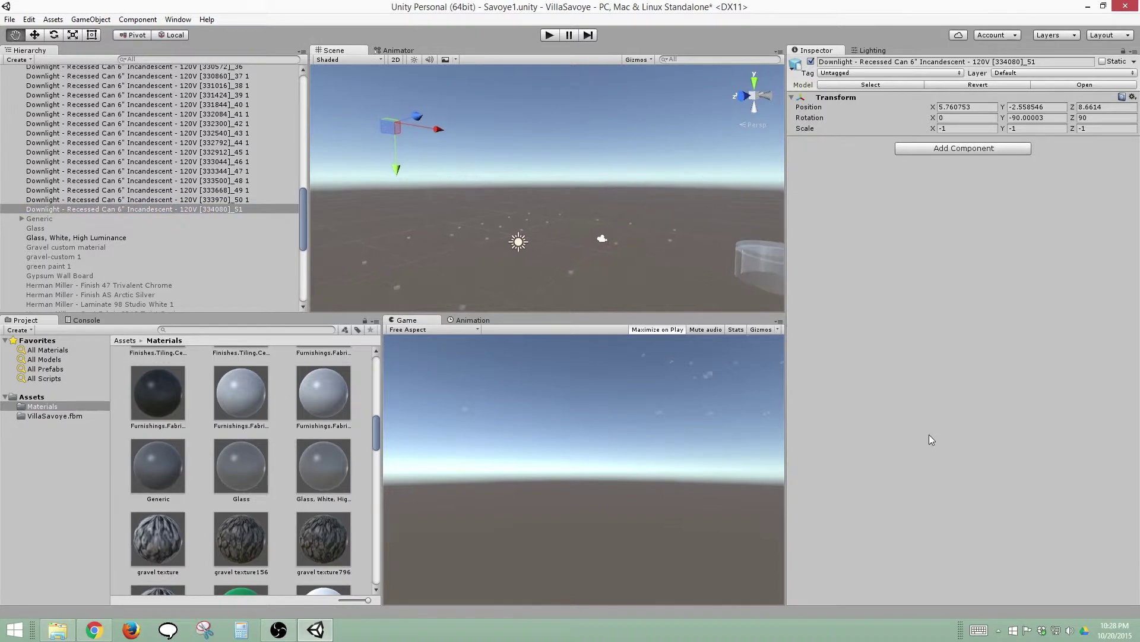
pyautogui.keyDown('alt'); pyautogui.moveTo(732, 260); pyautogui.dragTo(550, 141); pyautogui.keyUp('alt')
pyautogui.scroll(6, 550, 141)
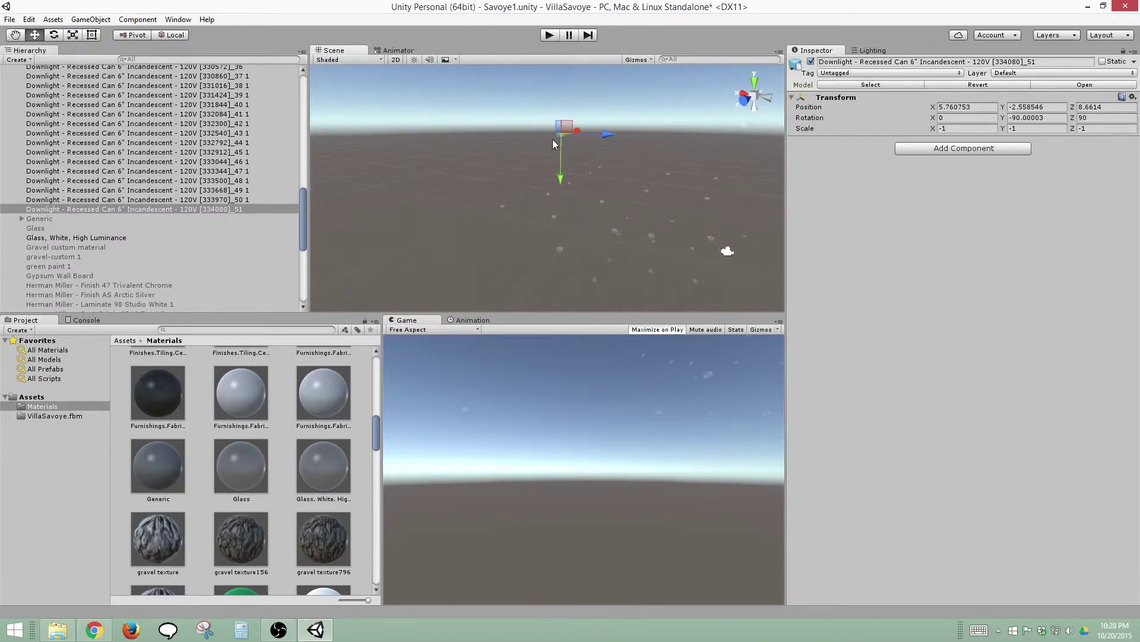
pyautogui.moveTo(556, 140); pyautogui.dragTo(531, 223, button='middle')
pyautogui.scroll(3, 526, 234)
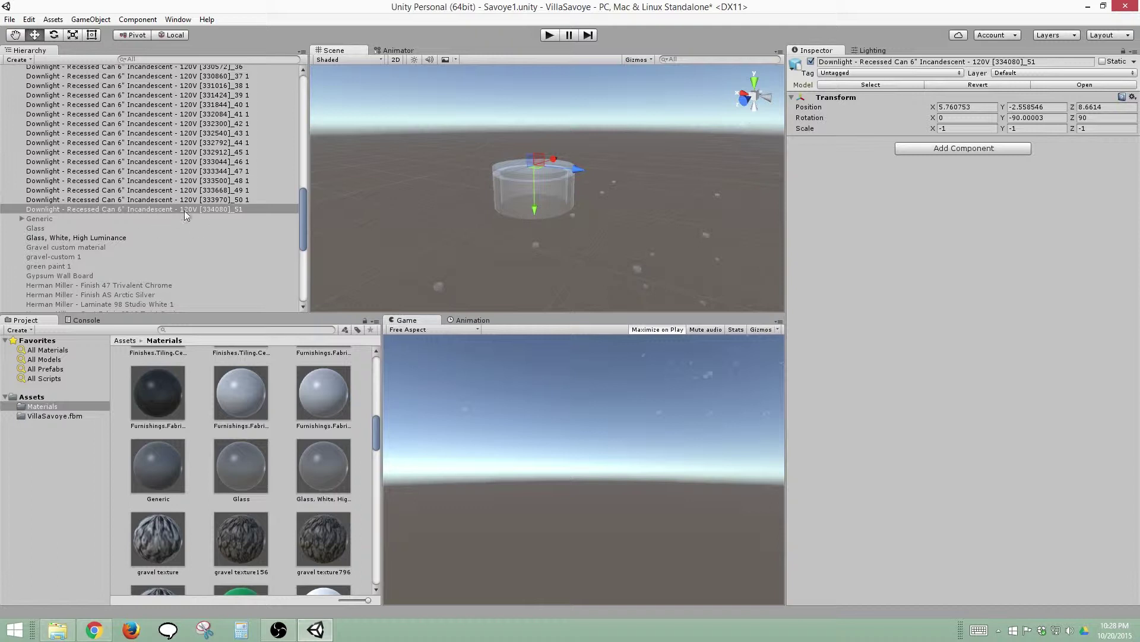
# - Examine how the single downlight [334080]_51 differs from the combined glass mesh by selecting them alternately
pyautogui.click(127, 208)
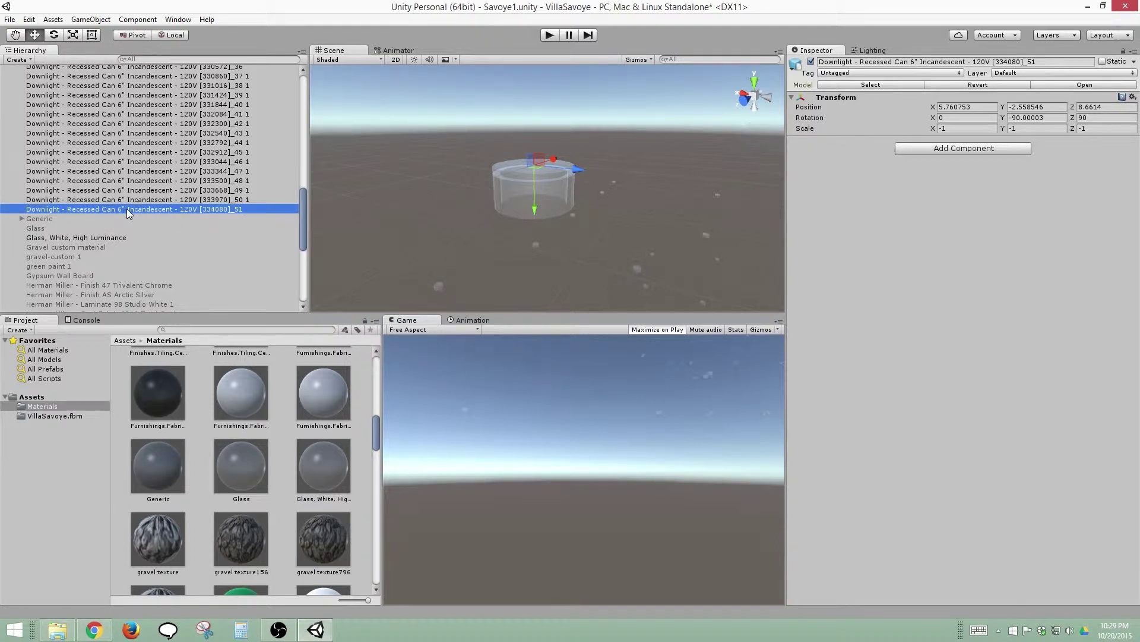
pyautogui.click(578, 174)
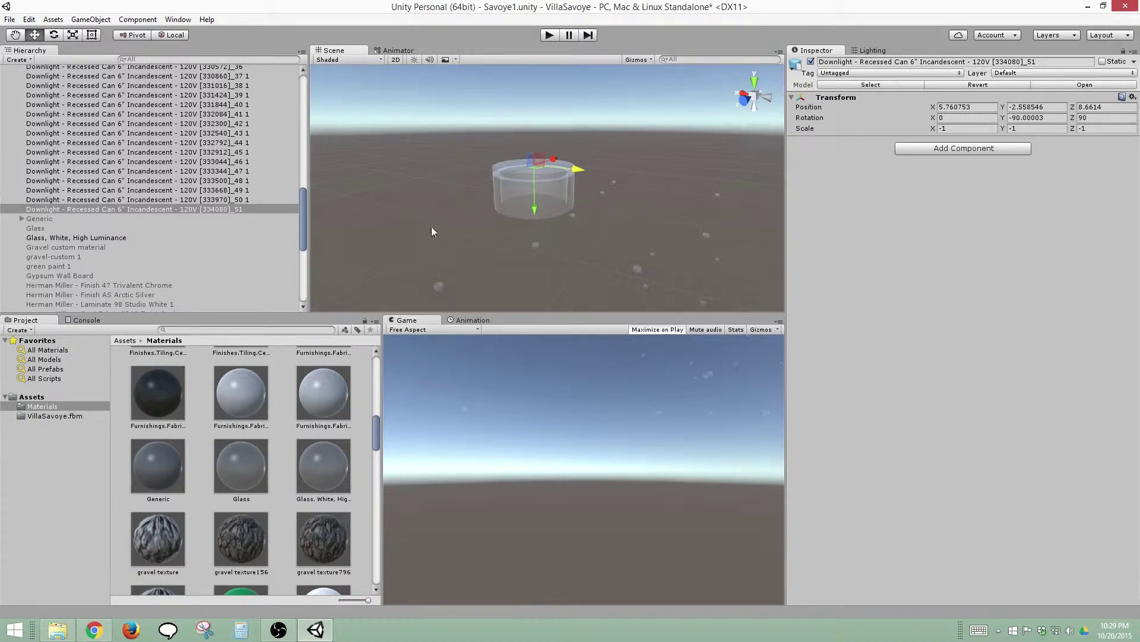
pyautogui.click(496, 198)
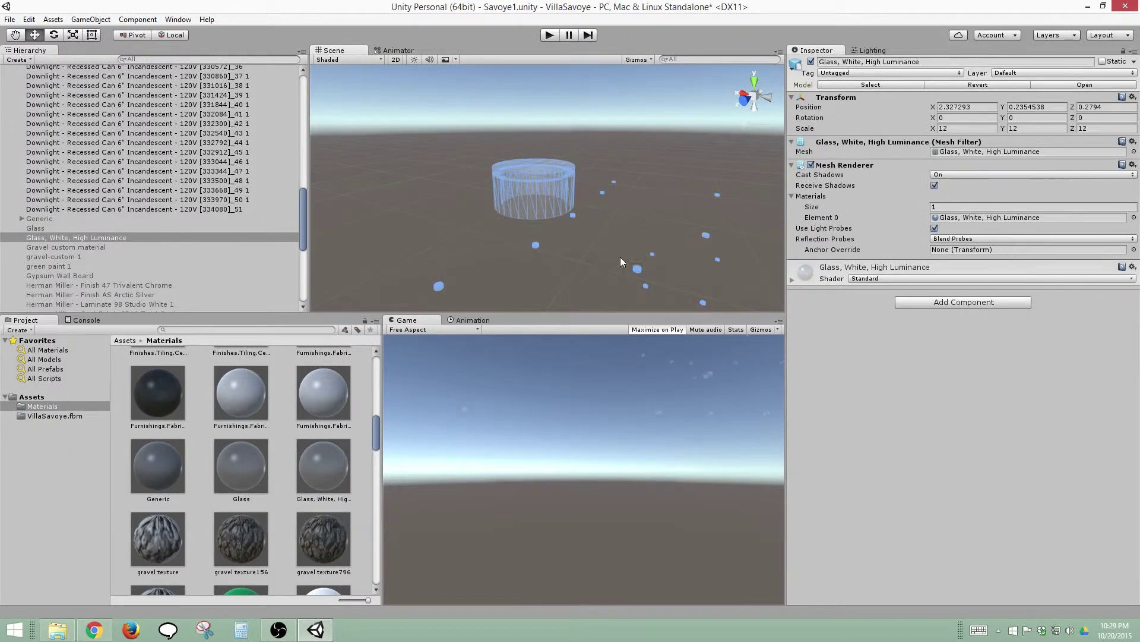
pyautogui.click(192, 209)
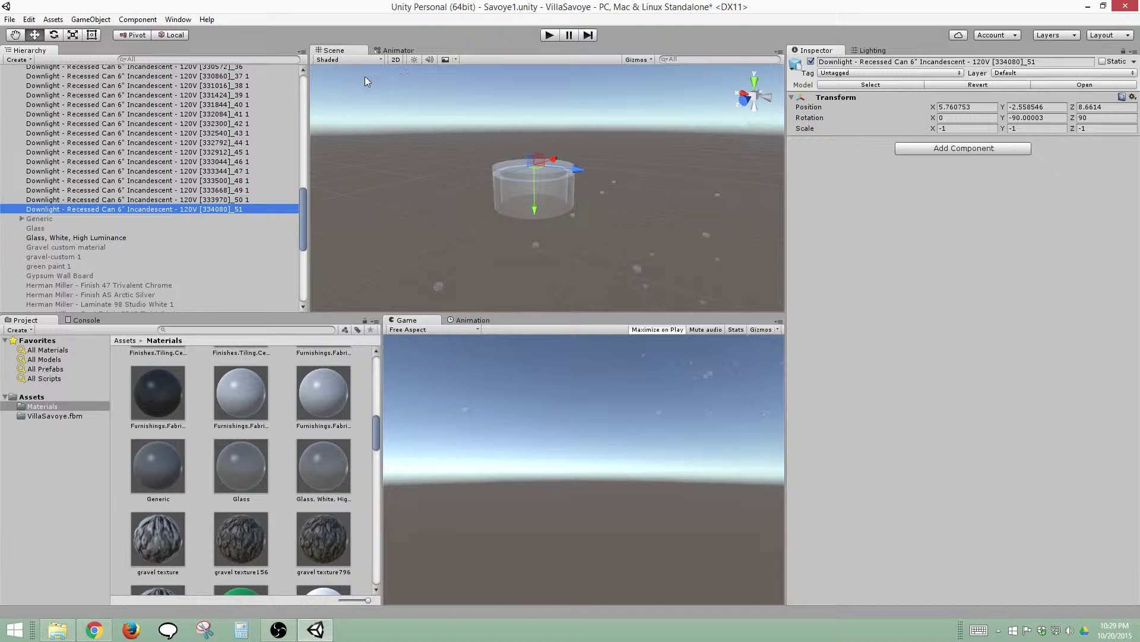
pyautogui.click(630, 226)
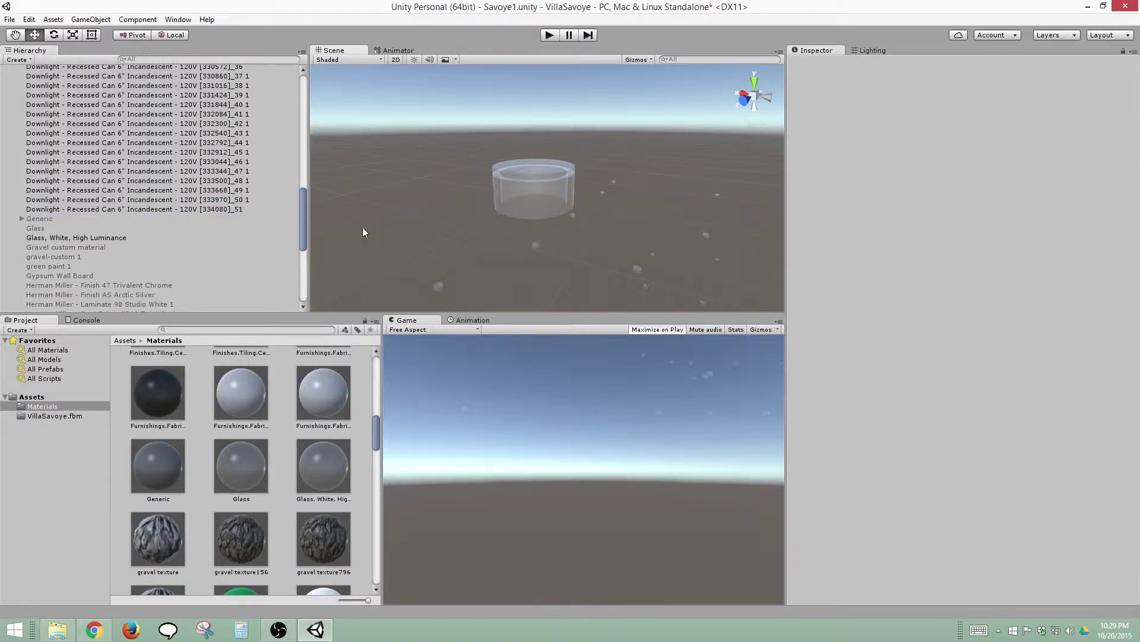
# - Create a Spotlight near the glass cylinder of downlight [334080]_51
pyautogui.click(158, 209)
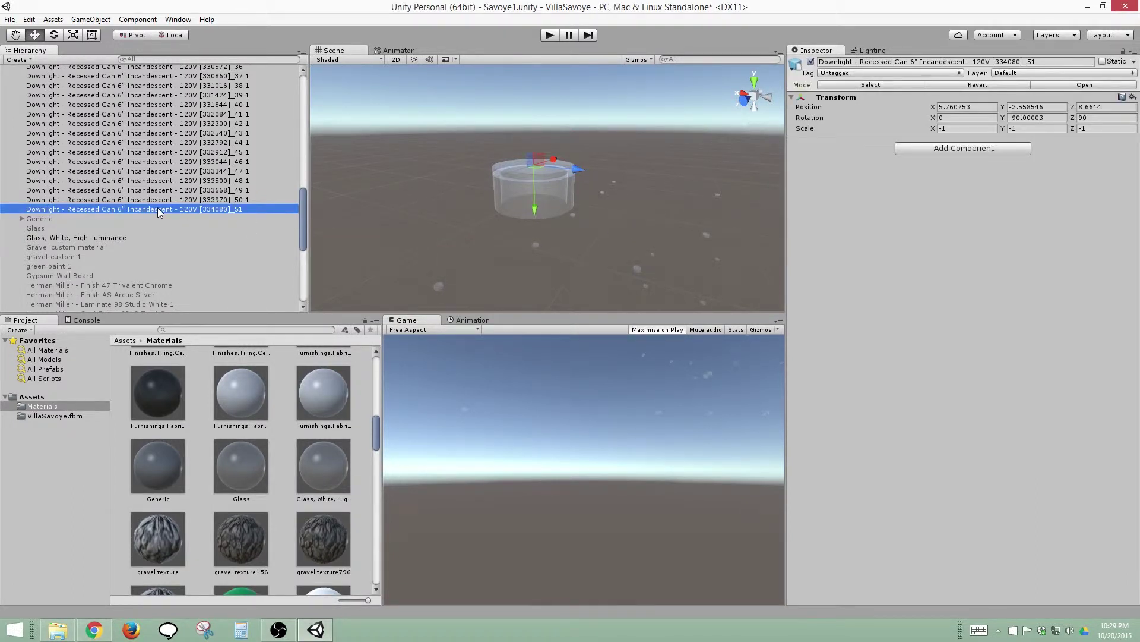
pyautogui.click(104, 21)
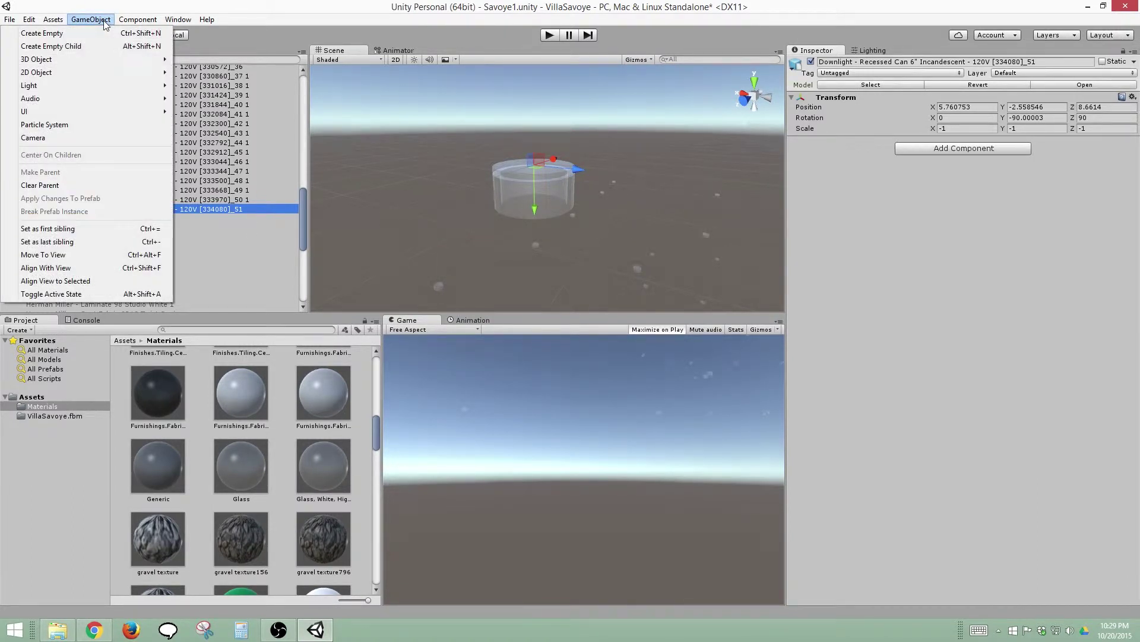
pyautogui.moveTo(105, 88)
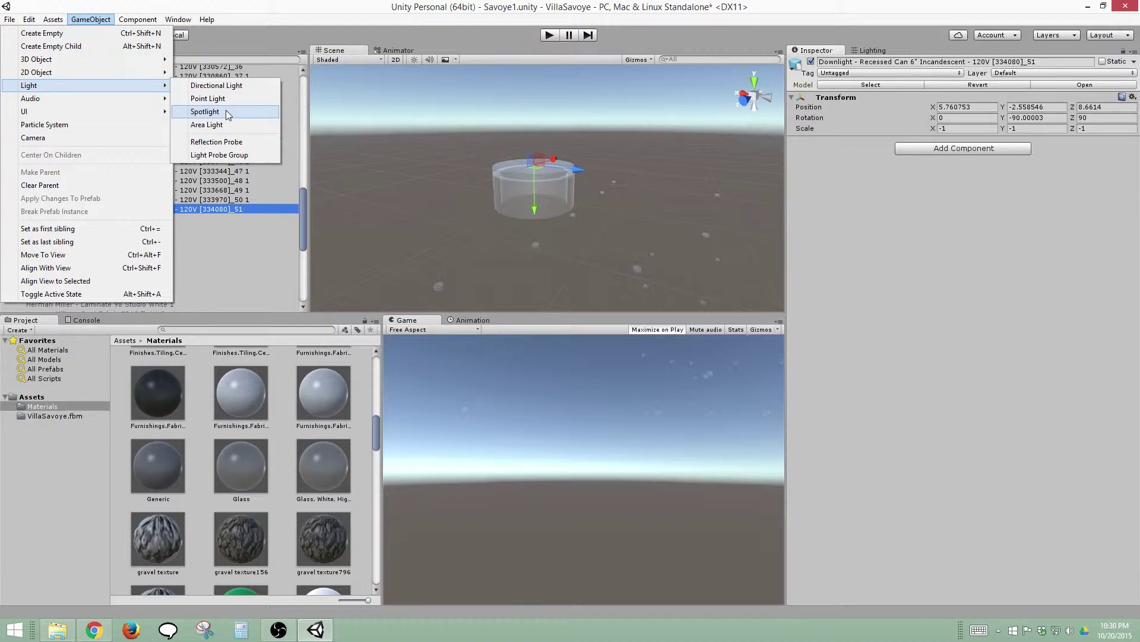
pyautogui.click(227, 112)
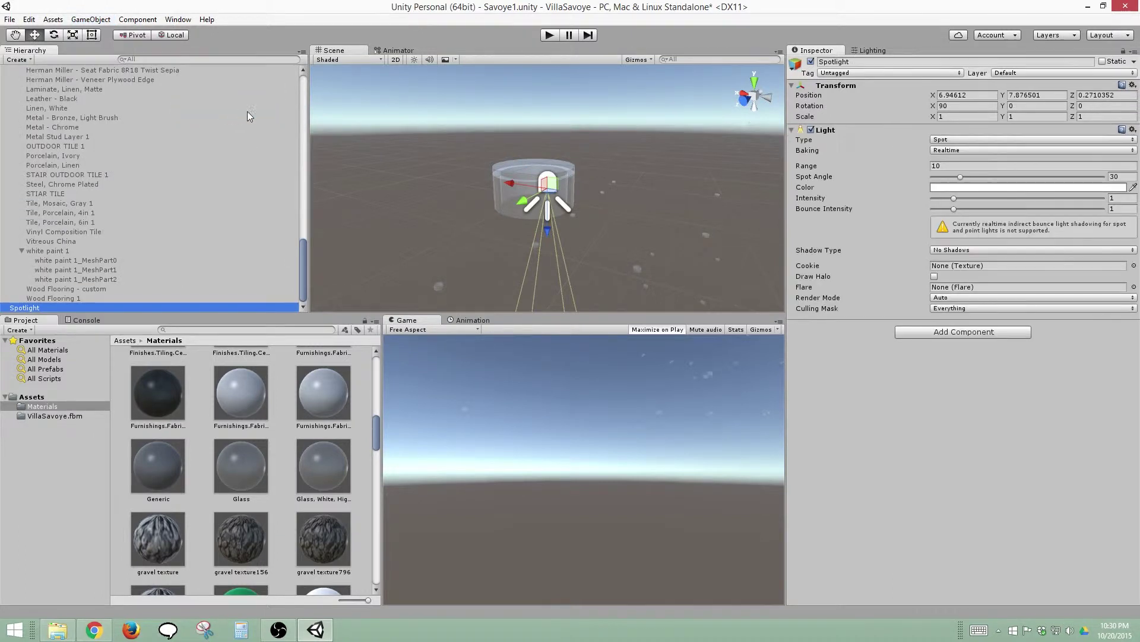
# - Copy the Transform component of downlight [334080]_51
pyautogui.keyDown('alt'); pyautogui.moveTo(521, 189); pyautogui.dragTo(304, 237); pyautogui.keyUp('alt')
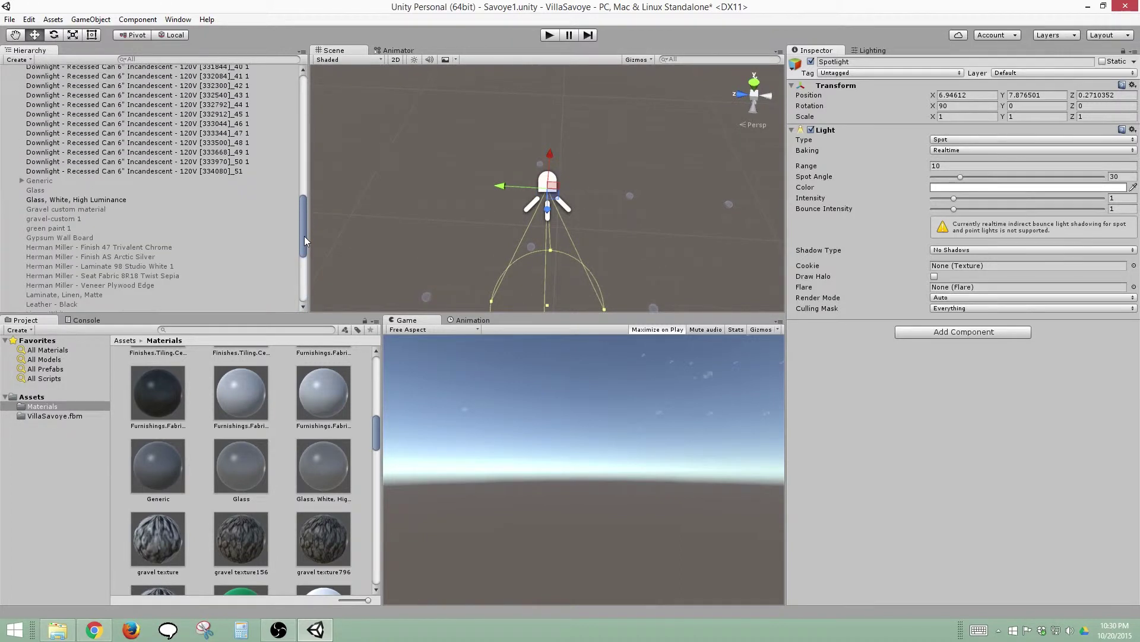
pyautogui.click(221, 171)
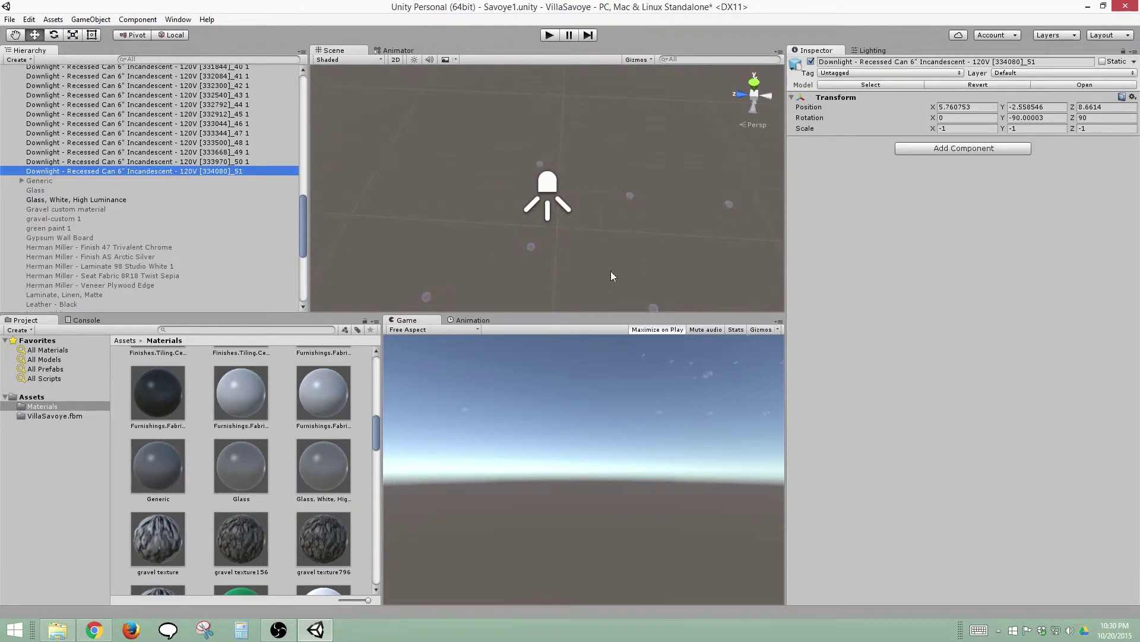
pyautogui.moveTo(611, 271); pyautogui.dragTo(554, 211, button='middle')
pyautogui.scroll(5, 568, 204)
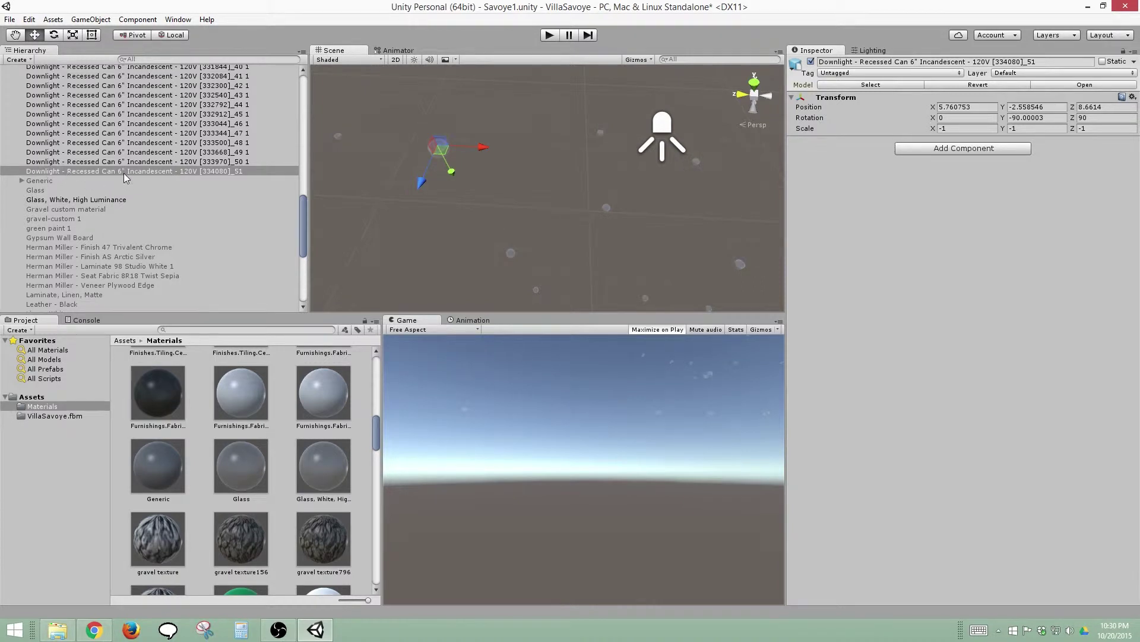
pyautogui.rightClick(836, 97)
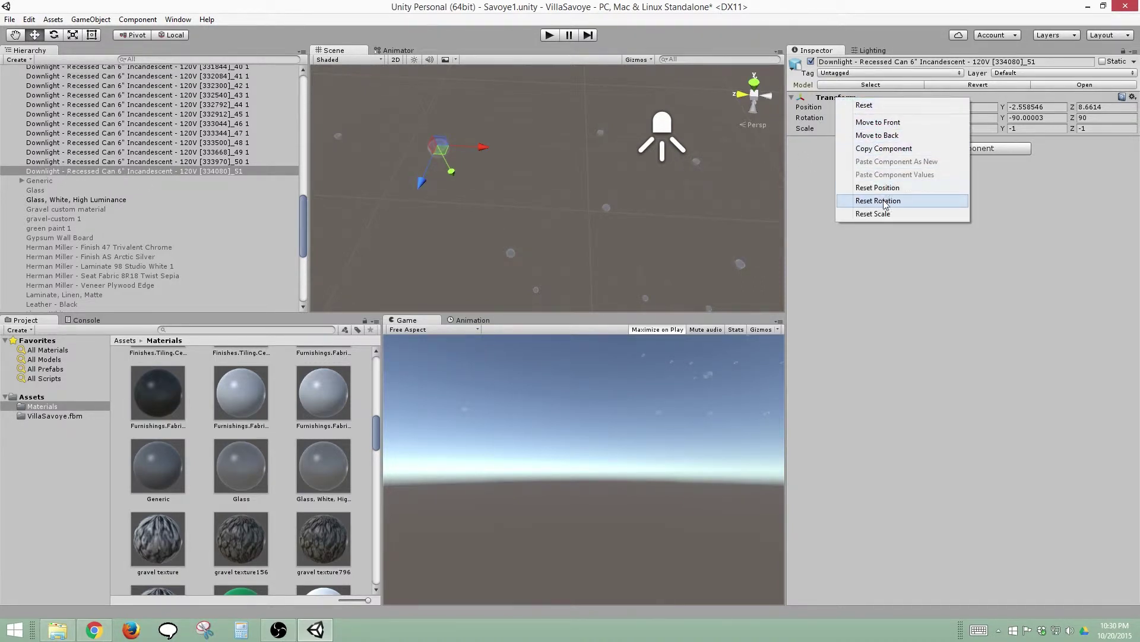
pyautogui.click(904, 152)
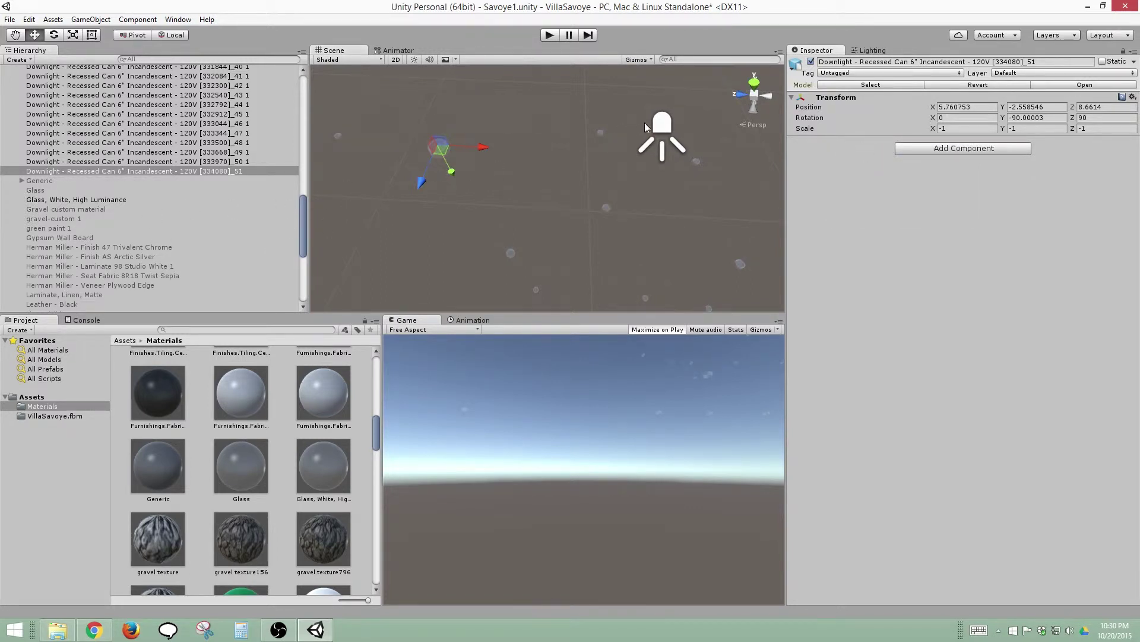
# - Paste the copied Transform values onto the Spotlight's Transform
pyautogui.click(661, 125)
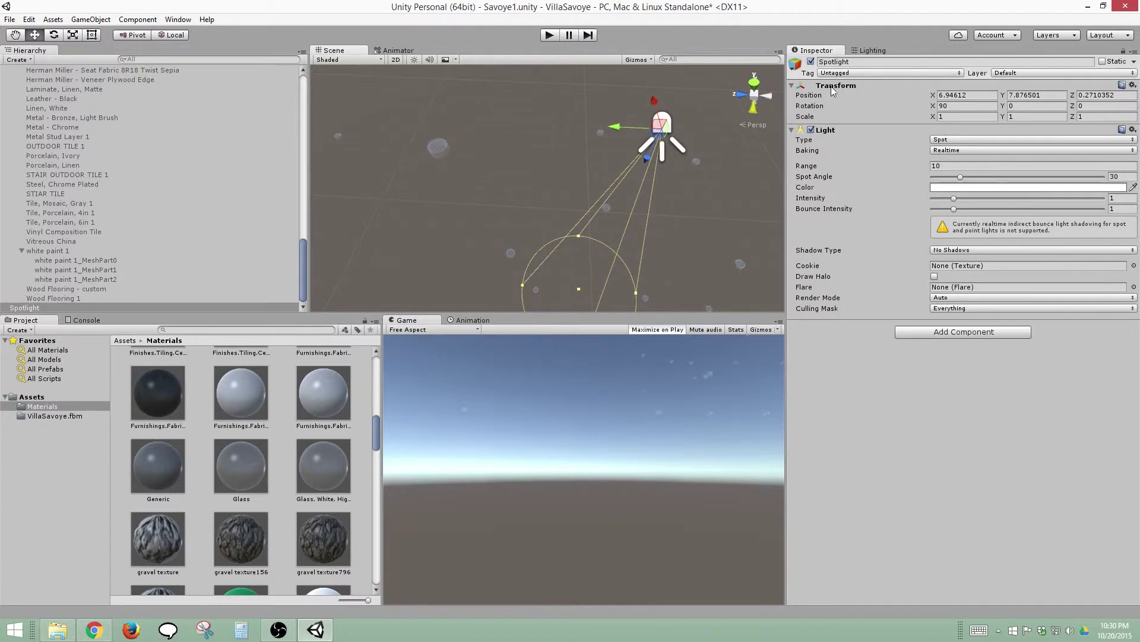
pyautogui.rightClick(831, 87)
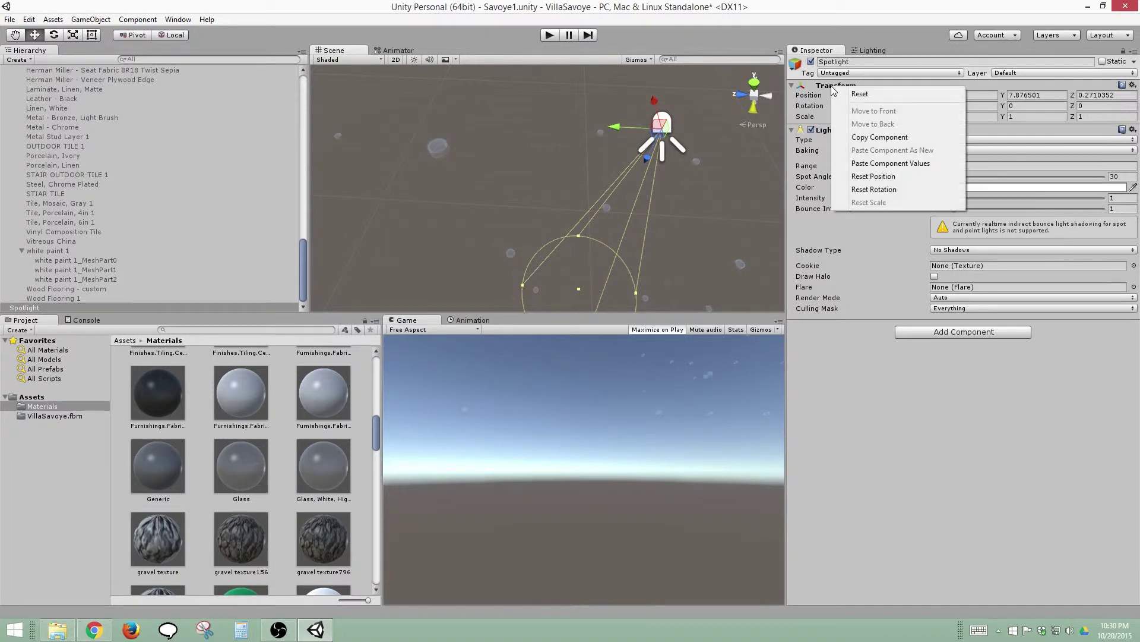
pyautogui.click(891, 163)
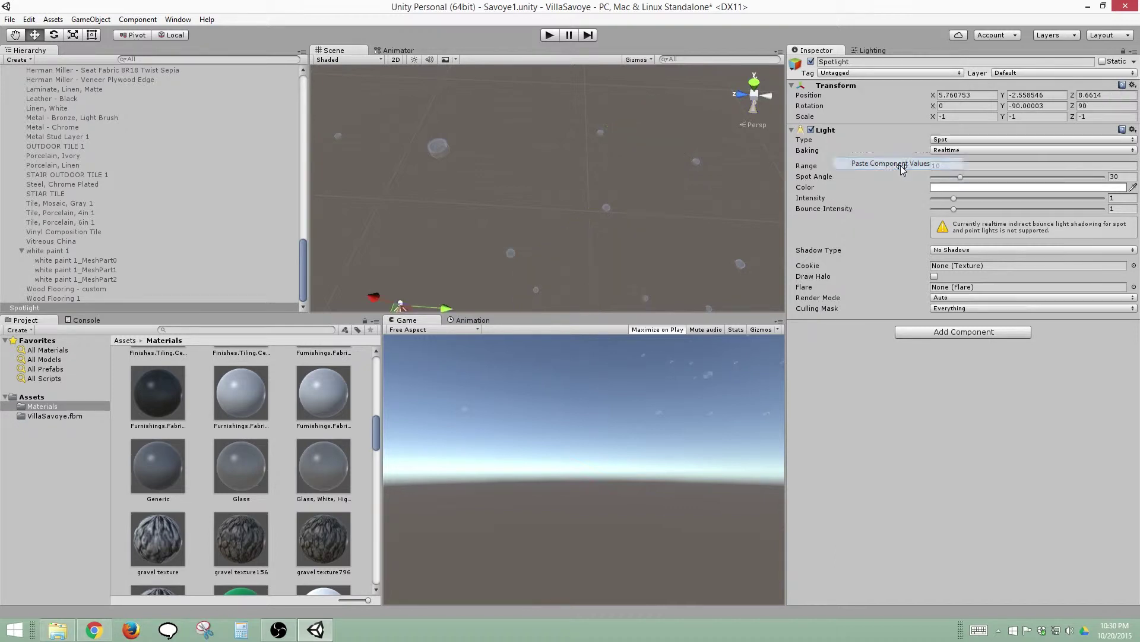
# - Try to move the Spotlight by hand to about X 5.76, Y 2.79
pyautogui.scroll(-3, 415, 262)
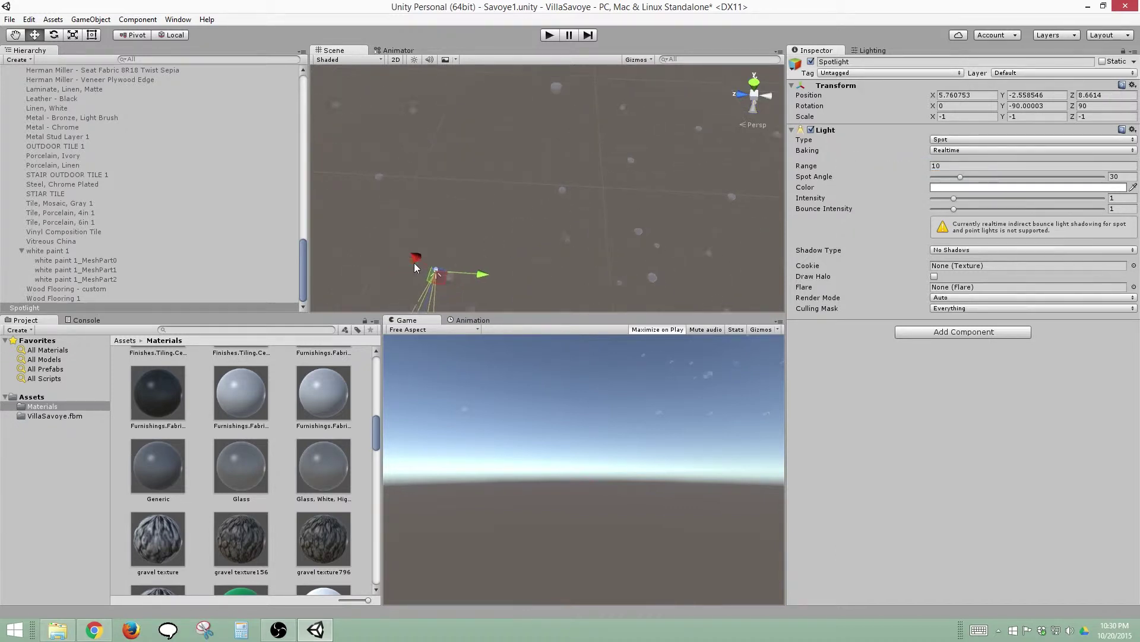
pyautogui.moveTo(482, 258); pyautogui.dragTo(607, 263)
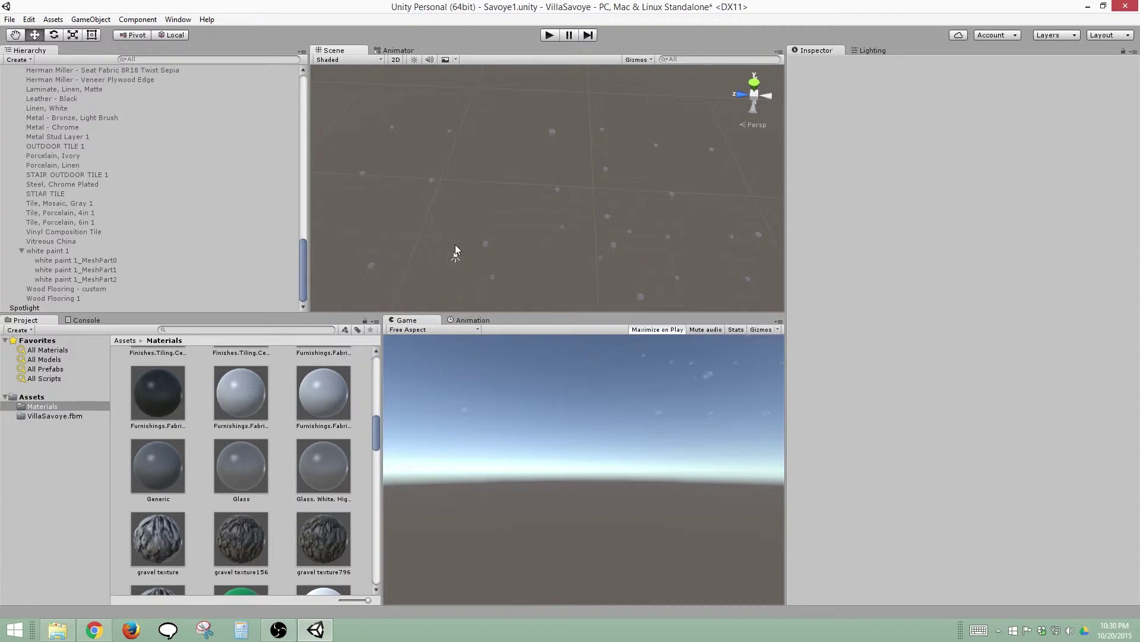
pyautogui.click(455, 254)
pyautogui.moveTo(462, 254); pyautogui.dragTo(451, 198)
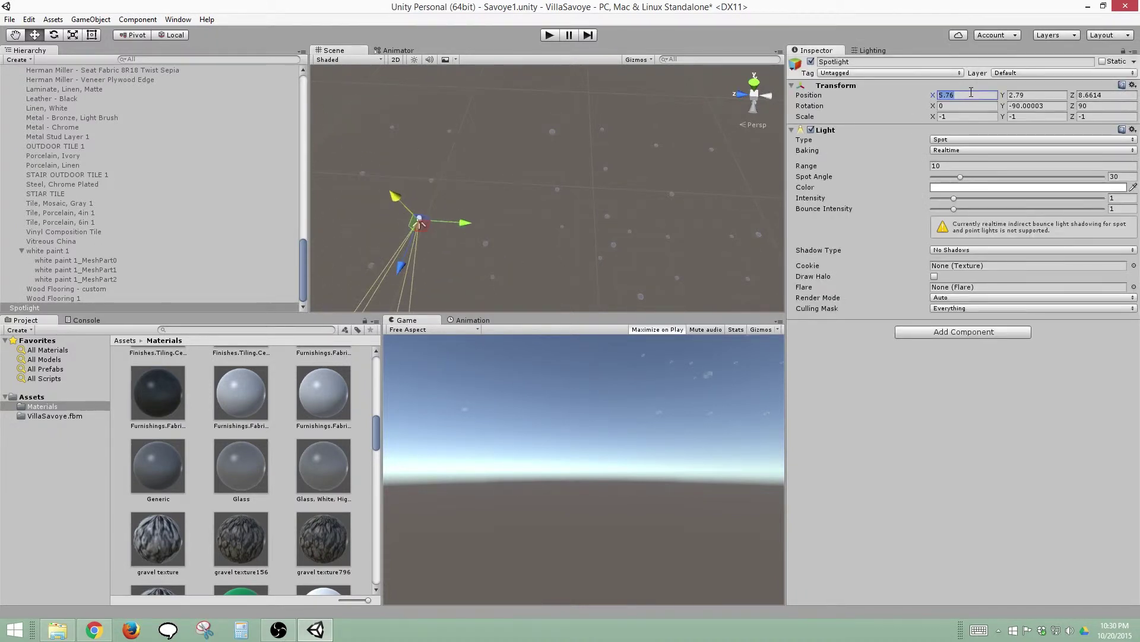
# - Set the Spotlight's position to 0, 0, 0 and its Y and Z rotation to 0
pyautogui.click(970, 93)
pyautogui.write('0')
pyautogui.press('Tab')
pyautogui.write('0')
pyautogui.press('Tab')
pyautogui.write('0')
pyautogui.press('Tab')
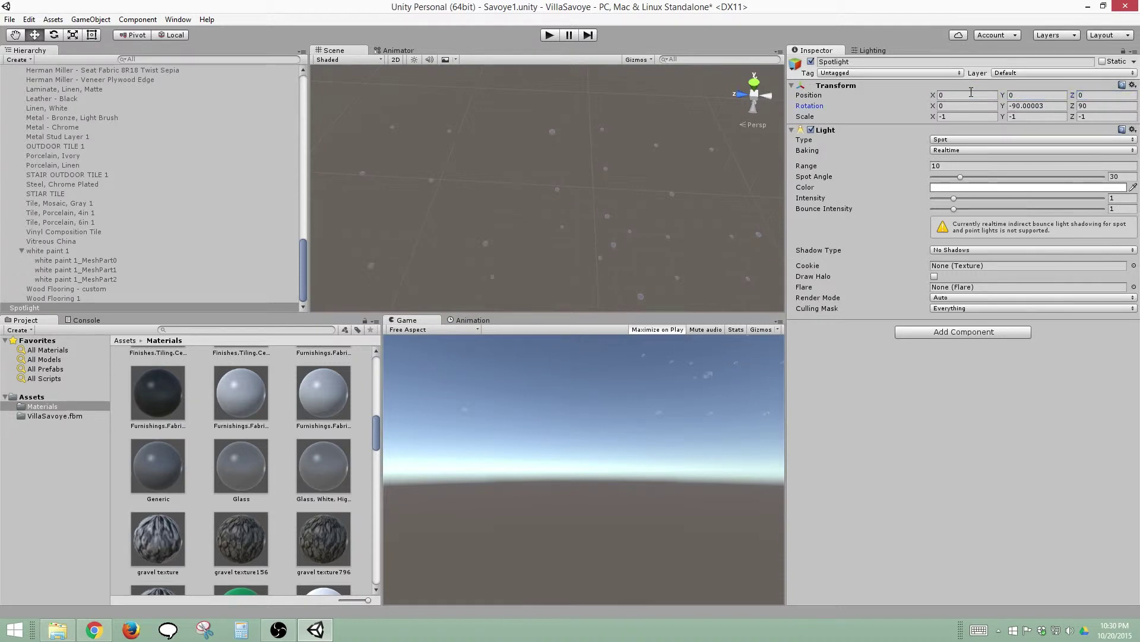
pyautogui.click(1047, 107)
pyautogui.write('0')
pyautogui.press('Tab')
pyautogui.write('0')
# - Examine where downlight [334080]_51 sits relative to the Spotlight at the origin, ending in the back view
pyautogui.middleClick(587, 293)
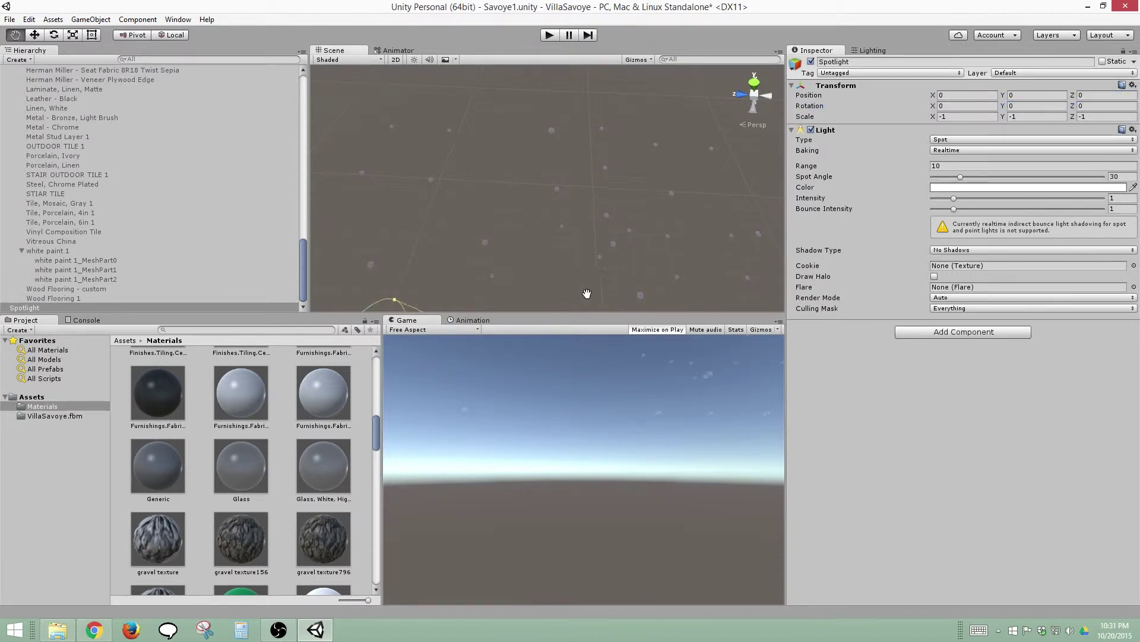
pyautogui.moveTo(586, 293); pyautogui.dragTo(562, 234, button='middle')
pyautogui.scroll(-5, 562, 233)
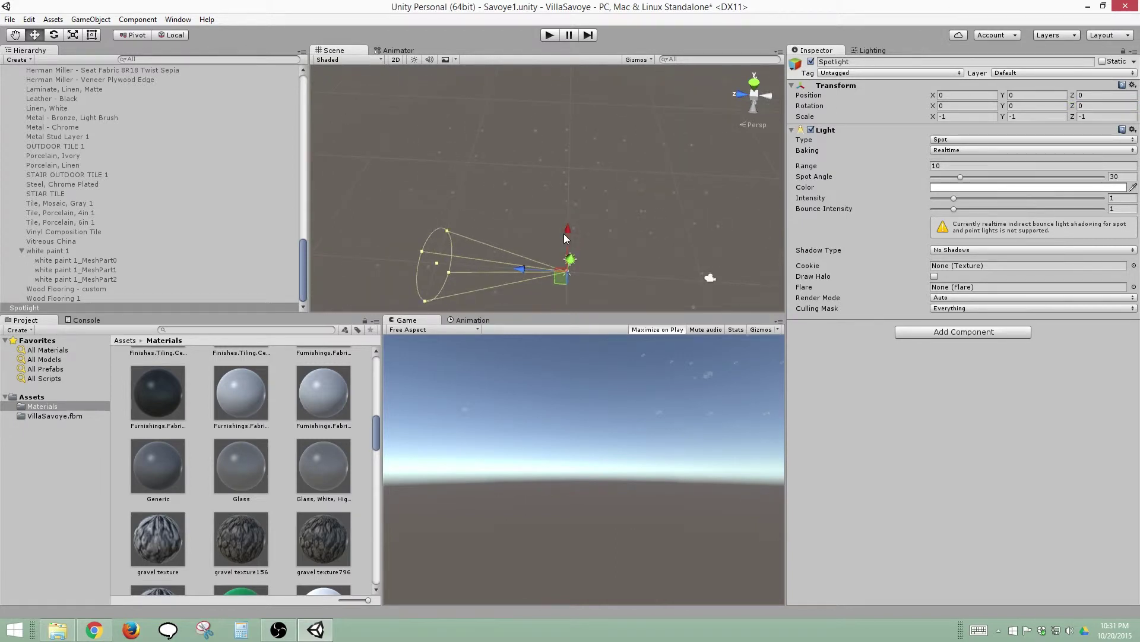
pyautogui.moveTo(301, 255); pyautogui.dragTo(308, 202)
pyautogui.click(239, 229)
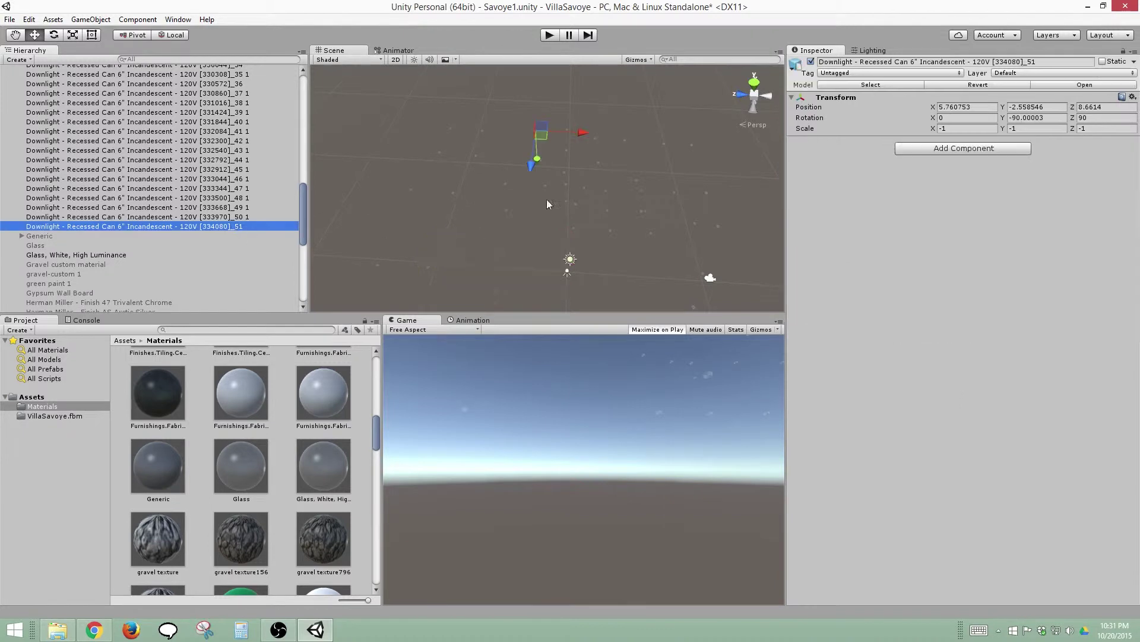
pyautogui.moveTo(576, 194); pyautogui.dragTo(550, 234, button='middle')
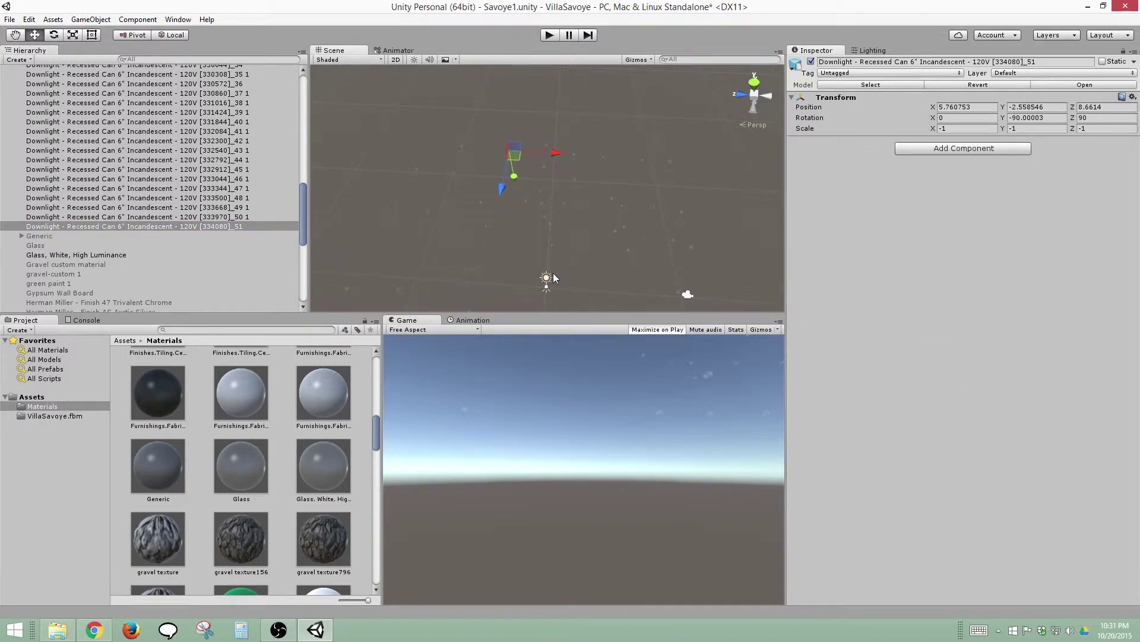
pyautogui.scroll(3, 487, 254)
pyautogui.moveTo(484, 114); pyautogui.dragTo(529, 161, button='middle')
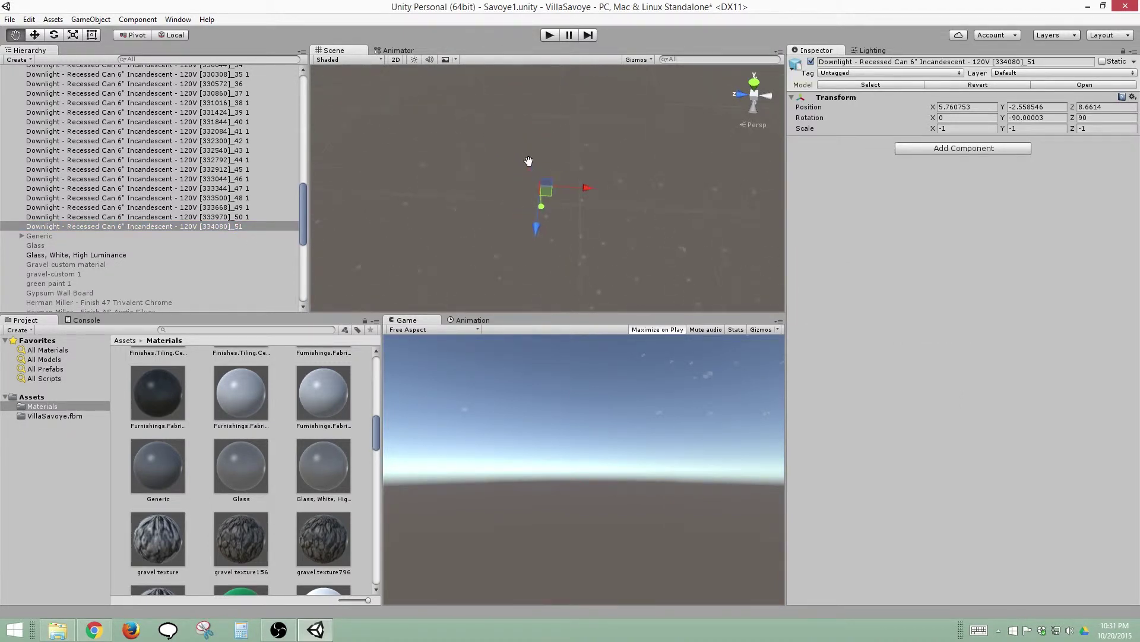
pyautogui.scroll(10, 533, 191)
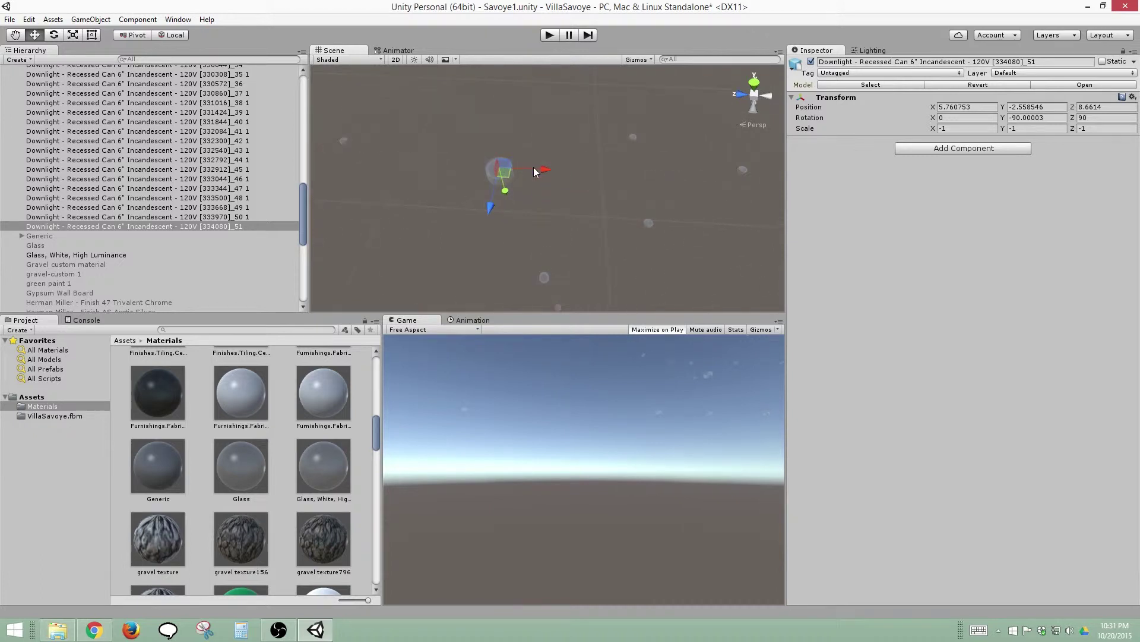
pyautogui.click(767, 96)
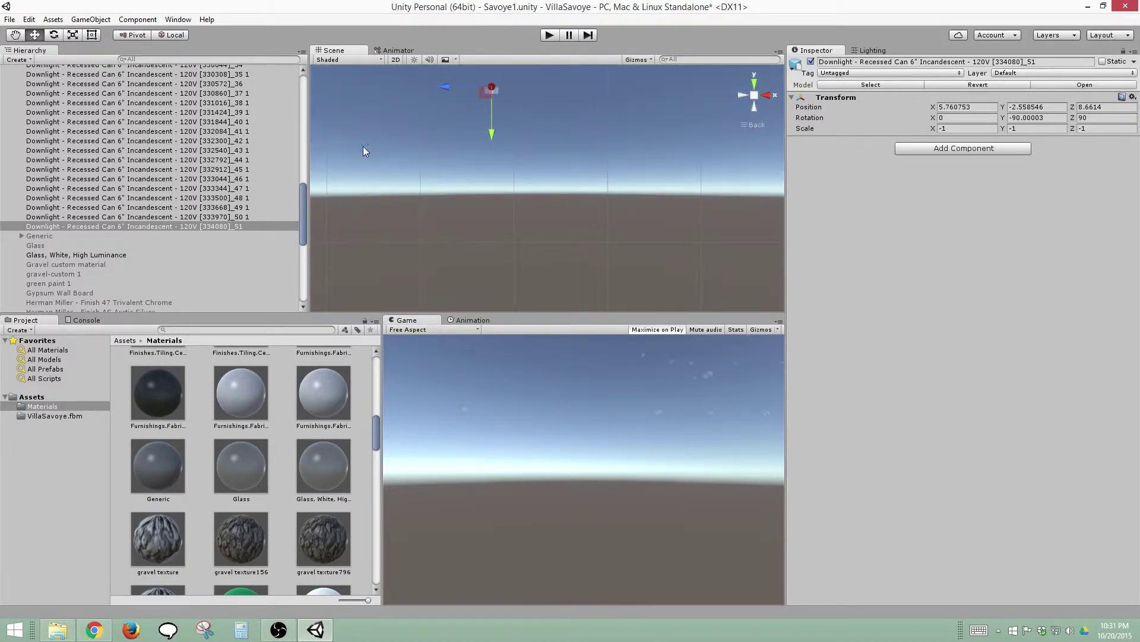
pyautogui.scroll(-5, 559, 243)
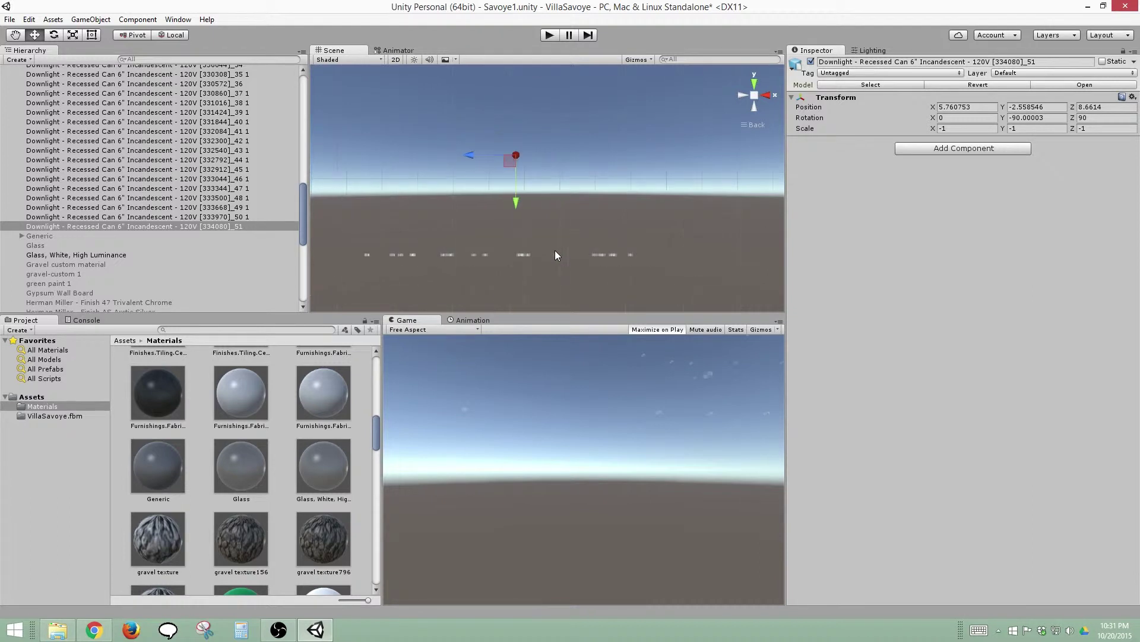
# - Move the Spotlight from the origin to the downlight fixture in the back view, at about X 5.8, Y 8.57
pyautogui.moveTo(306, 204); pyautogui.dragTo(294, 267)
pyautogui.click(18, 308)
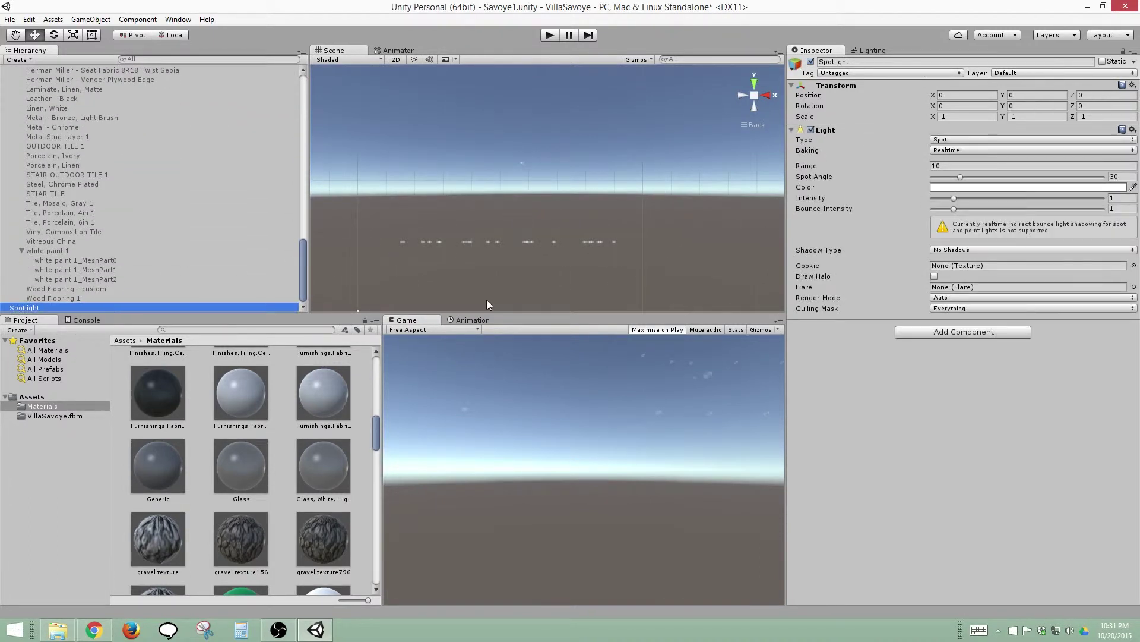
pyautogui.moveTo(466, 291); pyautogui.dragTo(482, 222, button='middle')
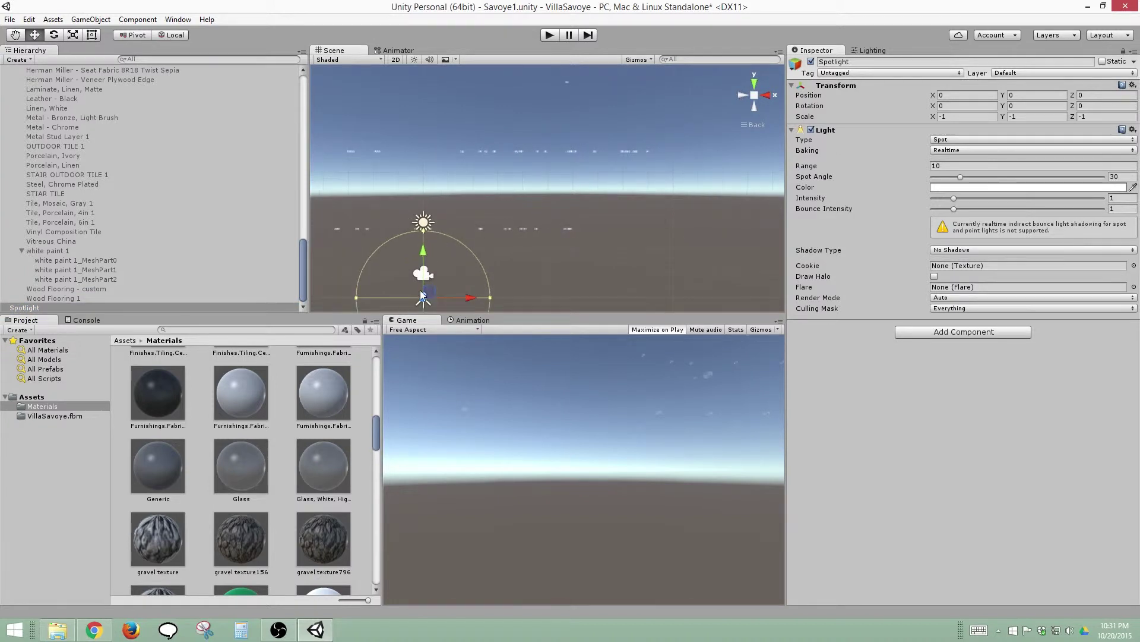
pyautogui.moveTo(432, 294); pyautogui.dragTo(568, 83)
pyautogui.moveTo(567, 74); pyautogui.dragTo(552, 169, button='middle')
pyautogui.scroll(5, 558, 149)
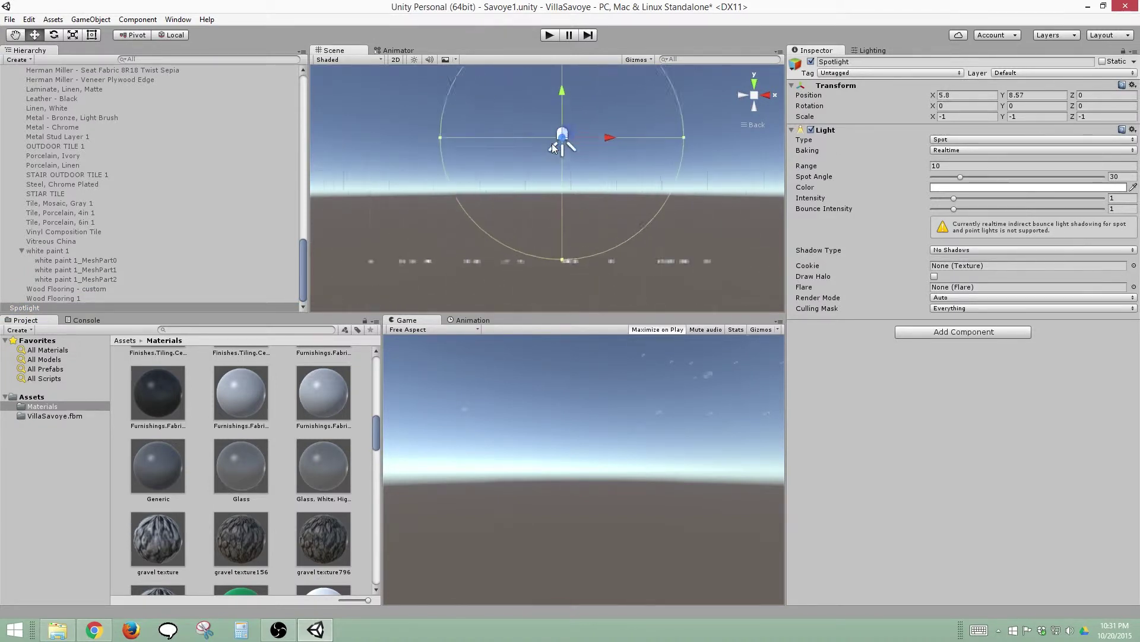
# - Fine-tune the Spotlight's position on the glass cylinder up close to about X 5.781, Y 8.621
pyautogui.moveTo(567, 132); pyautogui.dragTo(544, 161, button='middle')
pyautogui.scroll(3, 557, 137)
pyautogui.scroll(5, 544, 160)
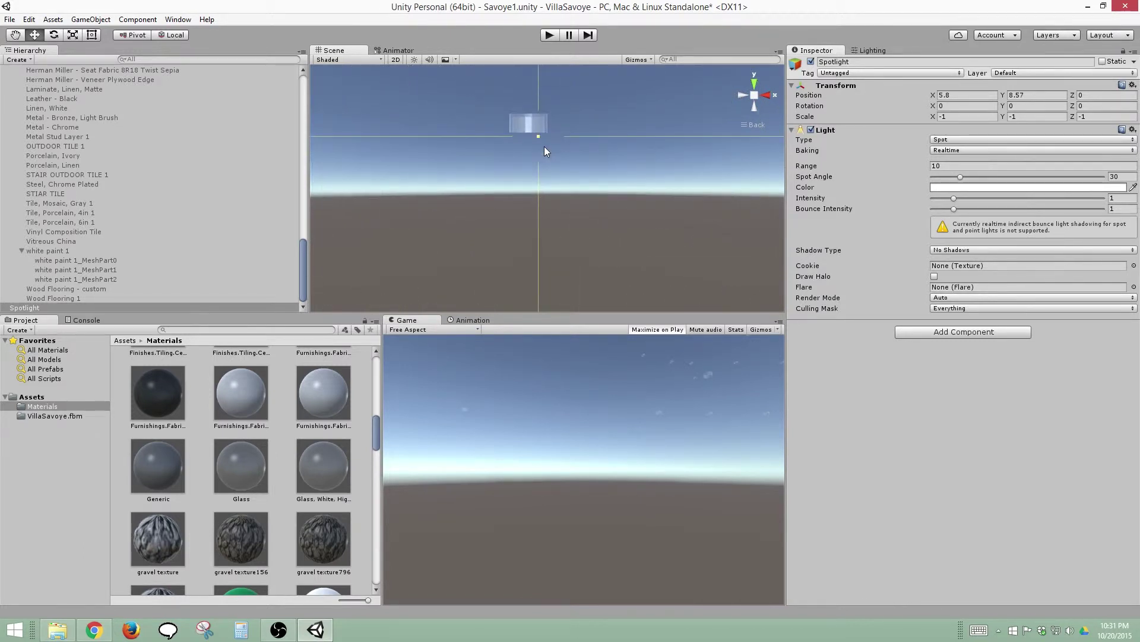
pyautogui.scroll(-2, 544, 140)
pyautogui.scroll(2, 545, 139)
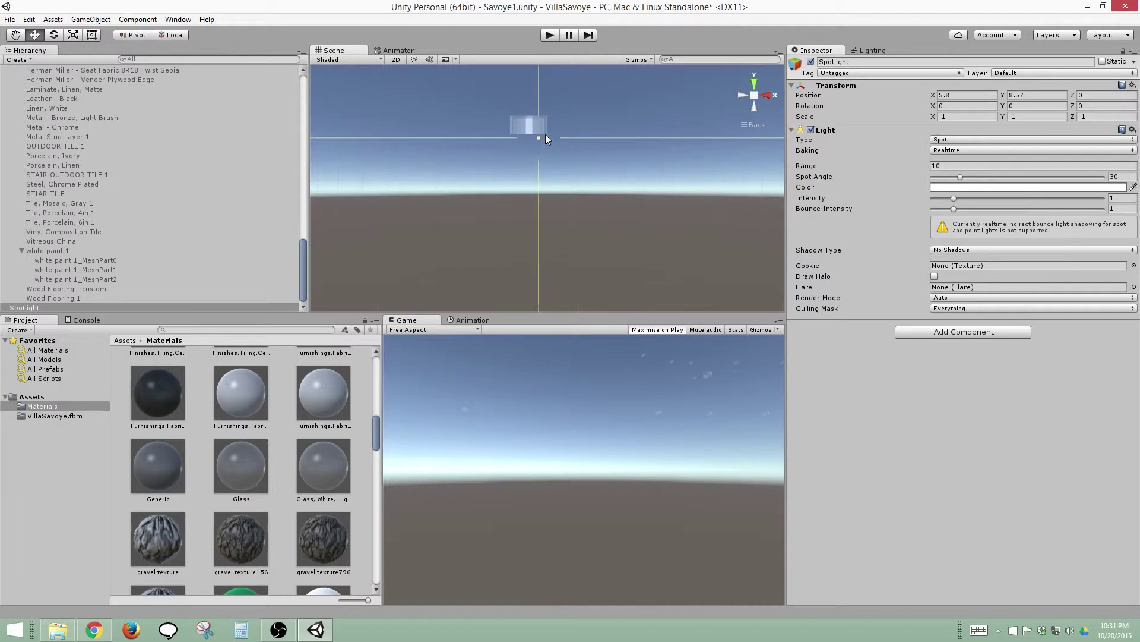
pyautogui.scroll(-2, 558, 130)
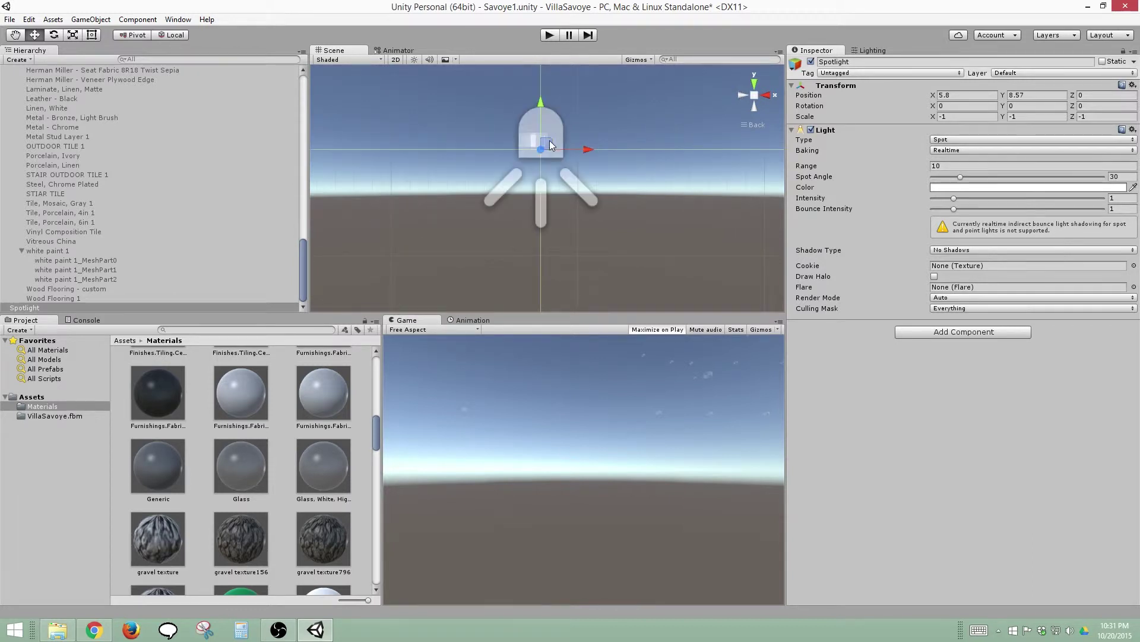
pyautogui.moveTo(550, 141); pyautogui.dragTo(546, 132)
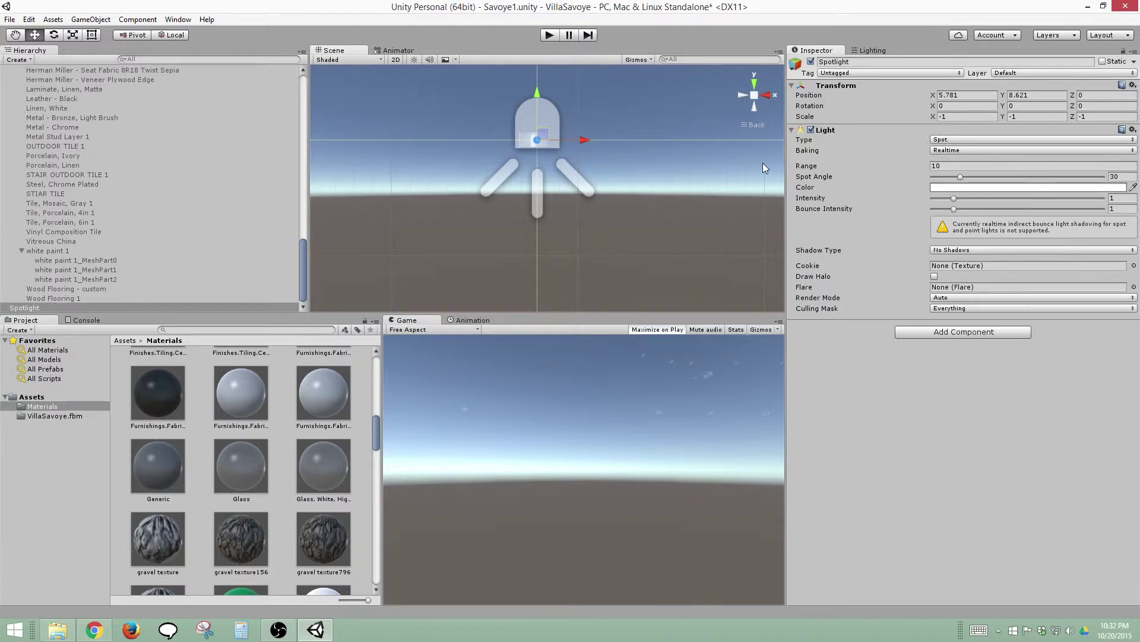
# - Examine from the top view where downlight [334080]_51 sits relative to the Spotlight
pyautogui.click(755, 85)
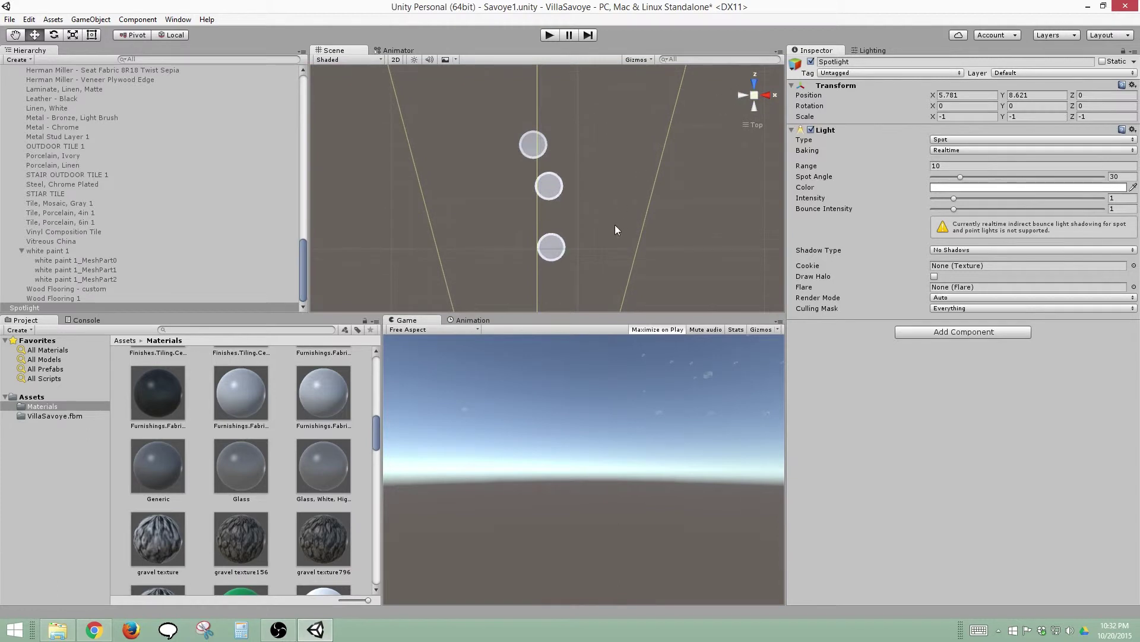
pyautogui.scroll(-5, 604, 174)
pyautogui.moveTo(582, 240); pyautogui.dragTo(581, 57, button='middle')
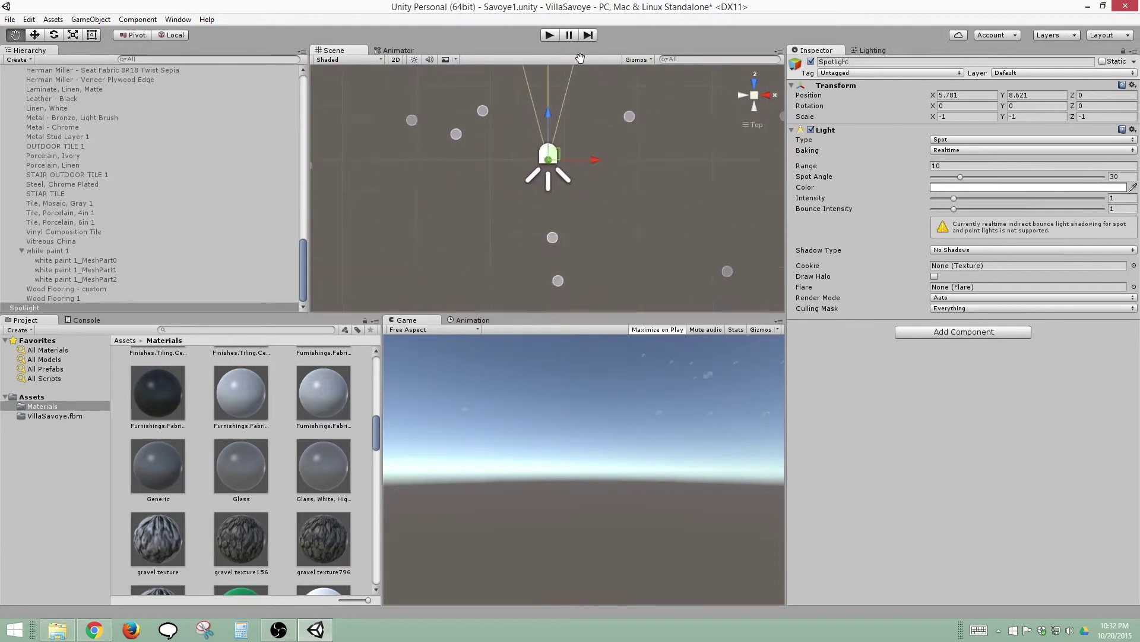
pyautogui.scroll(6, 554, 134)
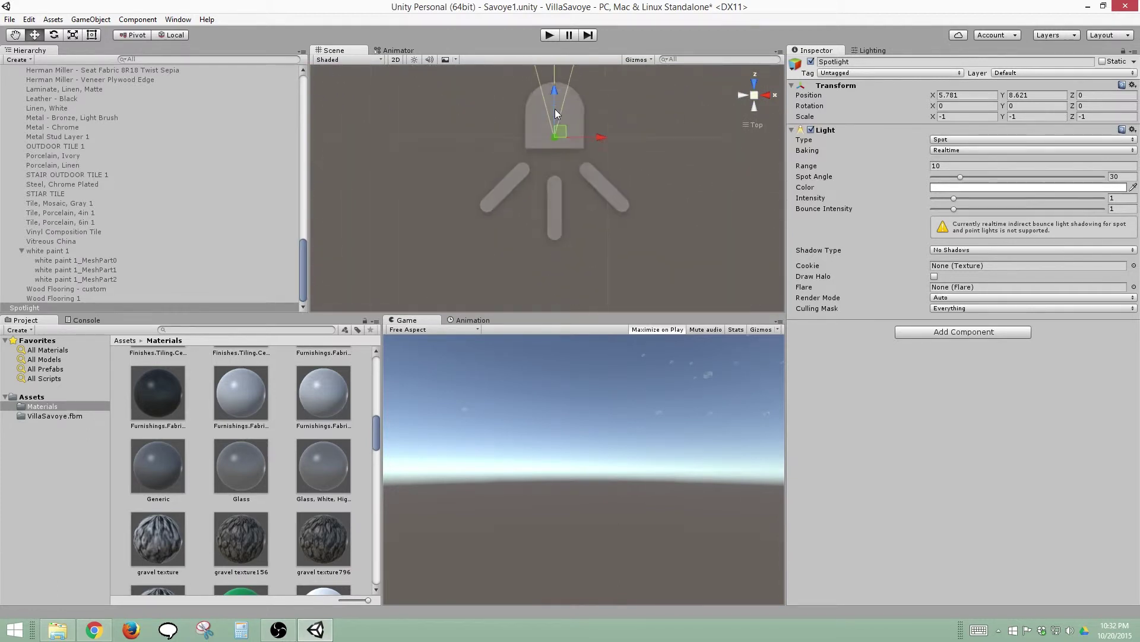
pyautogui.scroll(-5, 555, 108)
pyautogui.scroll(3, 572, 111)
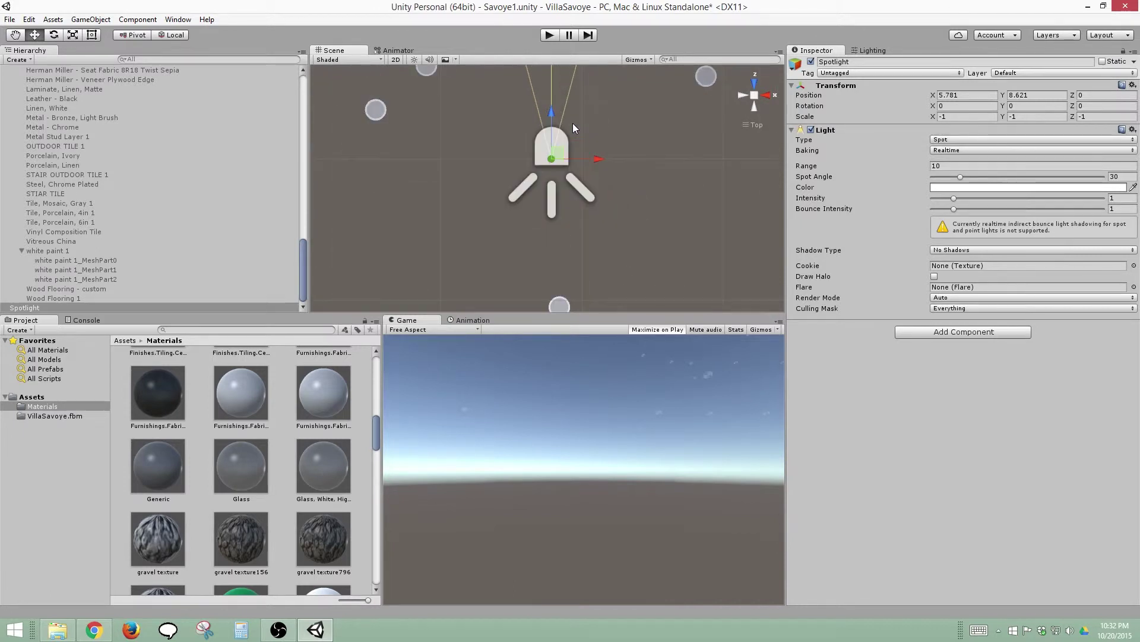
pyautogui.scroll(-2, 572, 125)
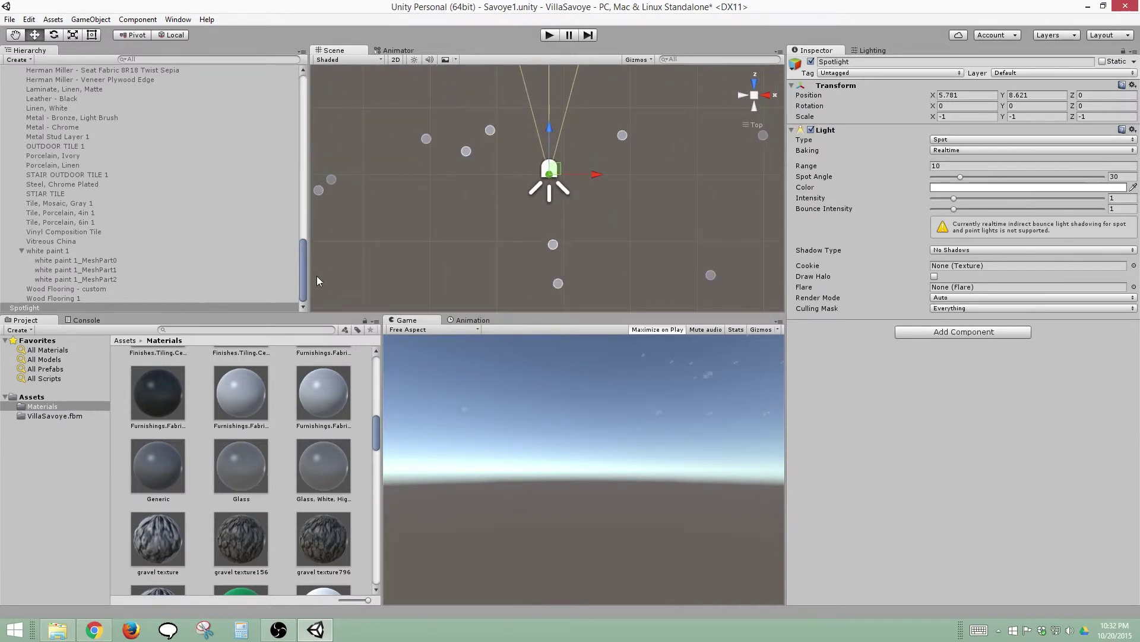
pyautogui.moveTo(301, 280); pyautogui.dragTo(270, 230)
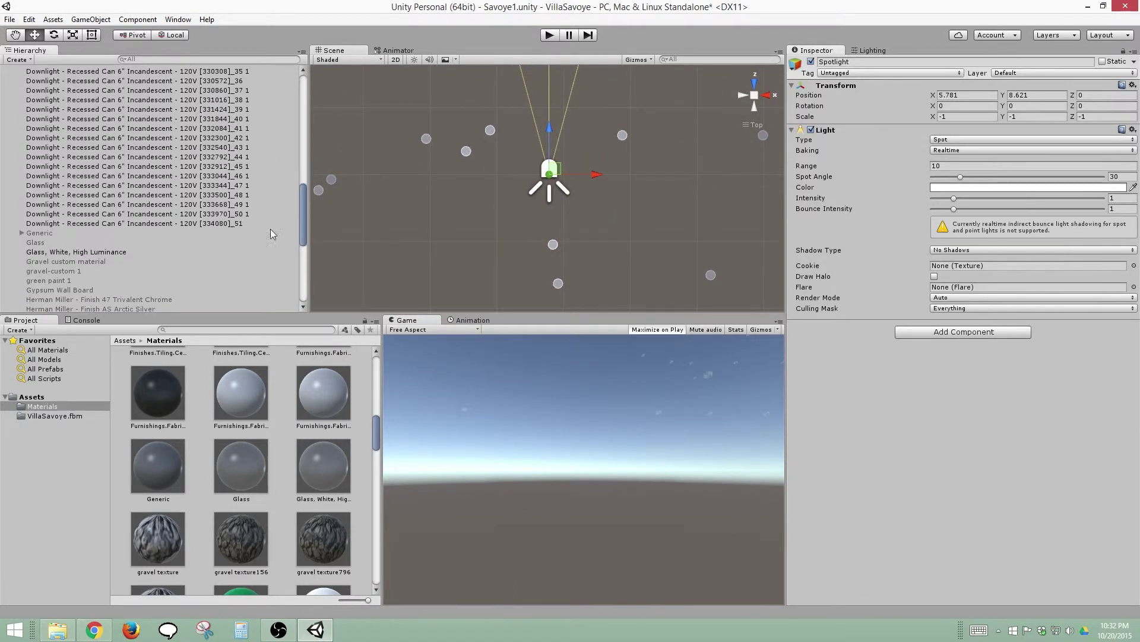
pyautogui.click(216, 224)
pyautogui.press('f')
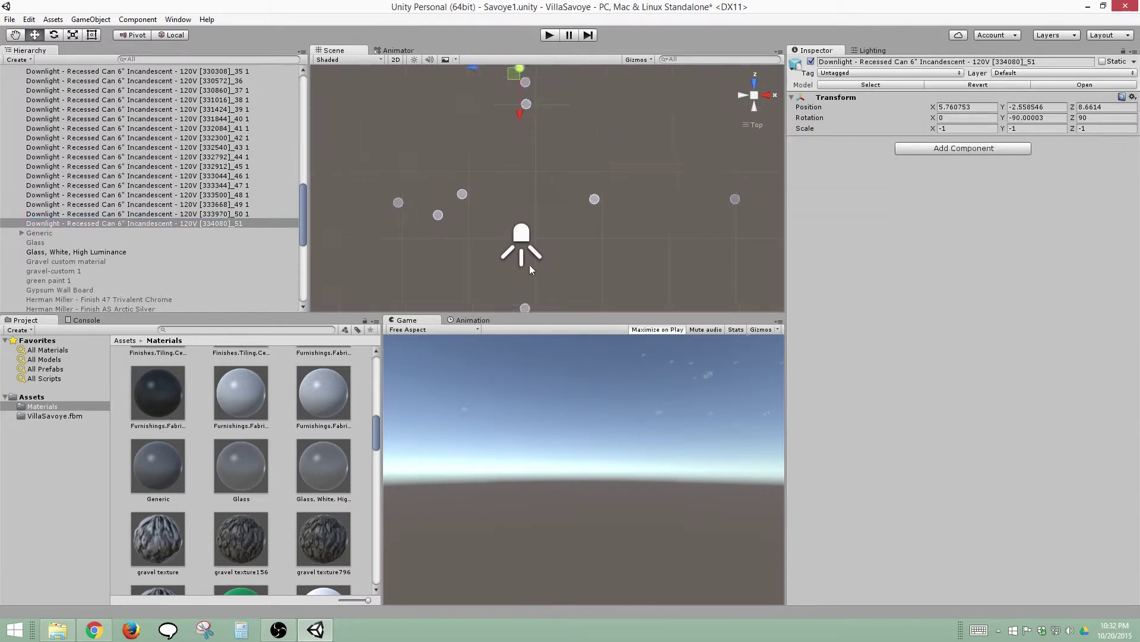
# - Move the Spotlight along Z towards the downlight fixture in the top view, to about Z 2.56
pyautogui.click(529, 238)
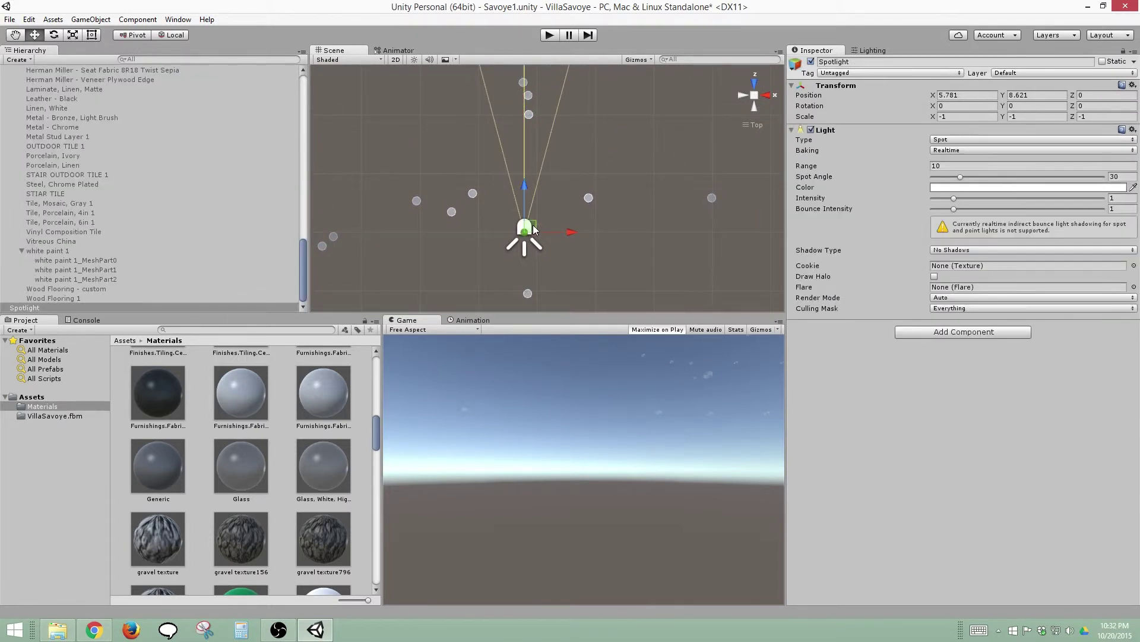
pyautogui.moveTo(527, 202); pyautogui.dragTo(550, 45)
pyautogui.moveTo(533, 95); pyautogui.dragTo(537, 143, button='middle')
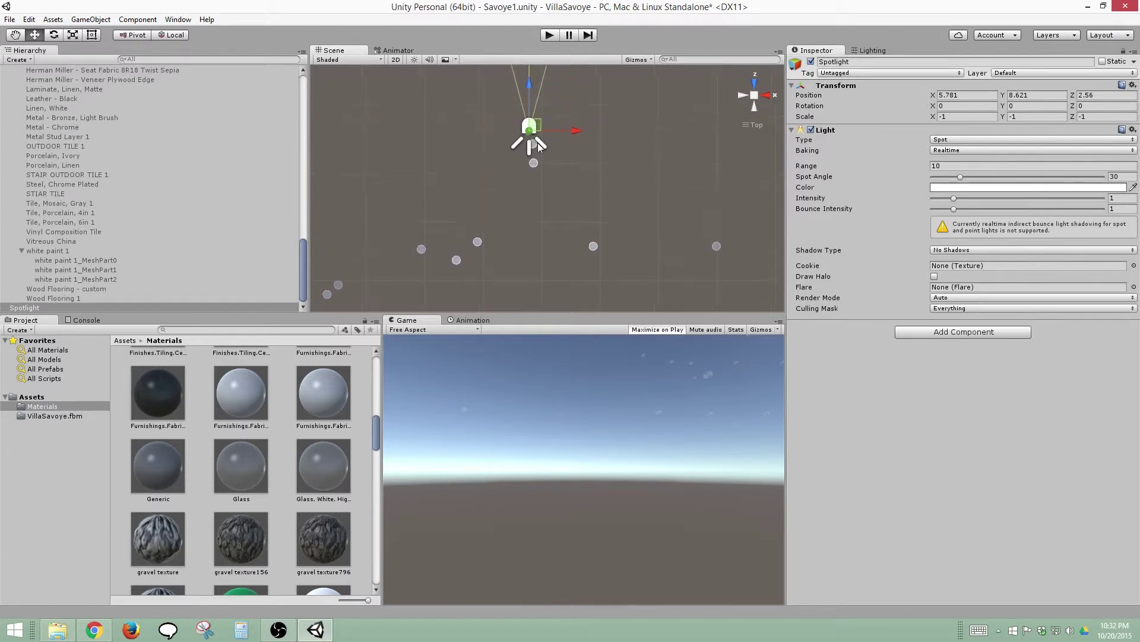
# - Fine-tune the Spotlight on the glass cylinder up close in the top view, to about X 5.7608, Z 2.5444
pyautogui.scroll(8, 537, 141)
pyautogui.moveTo(513, 84); pyautogui.dragTo(557, 177, button='middle')
pyautogui.scroll(4, 528, 153)
pyautogui.scroll(4, 528, 145)
pyautogui.scroll(5, 575, 159)
pyautogui.scroll(-2, 600, 147)
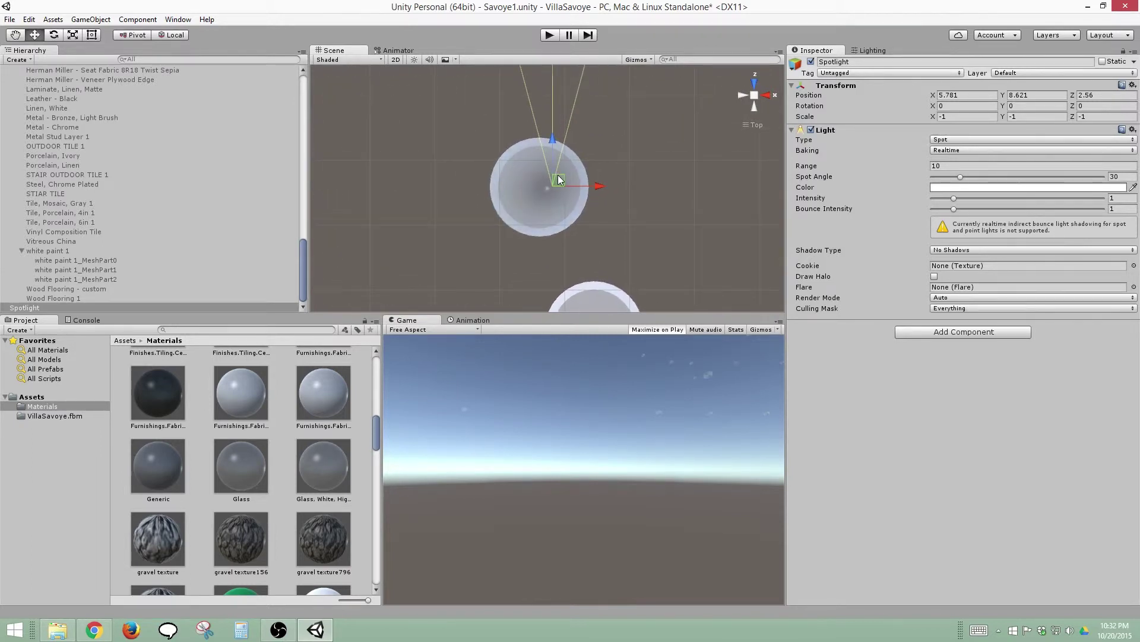
pyautogui.moveTo(559, 180)
pyautogui.mouseDown()
pyautogui.moveTo(538, 193)
pyautogui.moveTo(546, 190)
pyautogui.mouseUp()
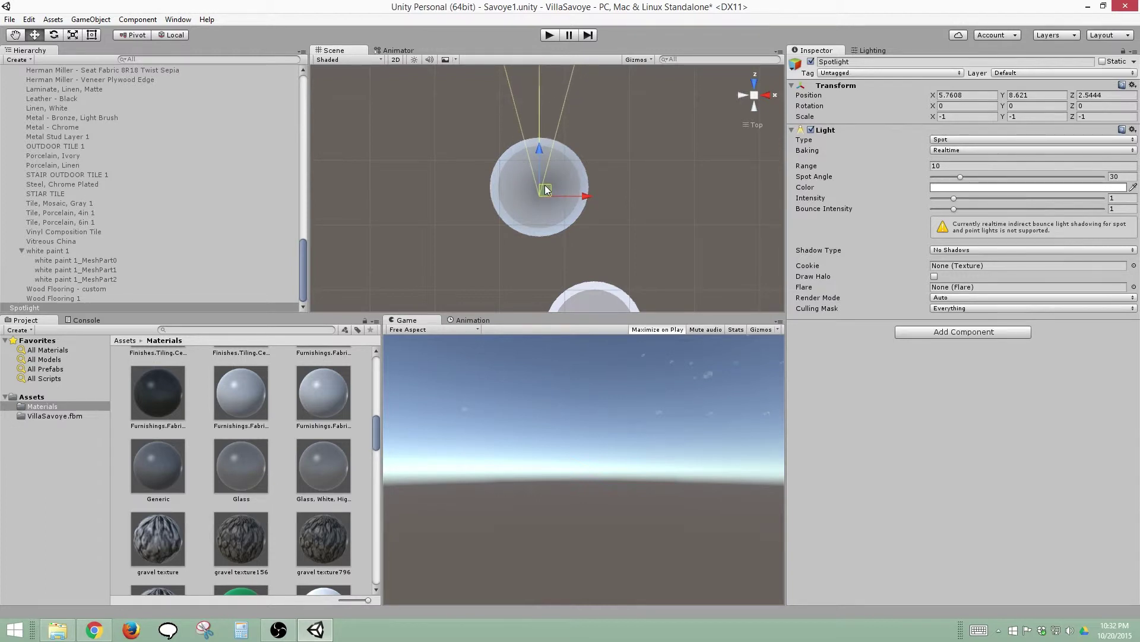
# - Centre the Spotlight in the glass cylinder from the right view at Z 2.558, and check it from the top
pyautogui.click(768, 95)
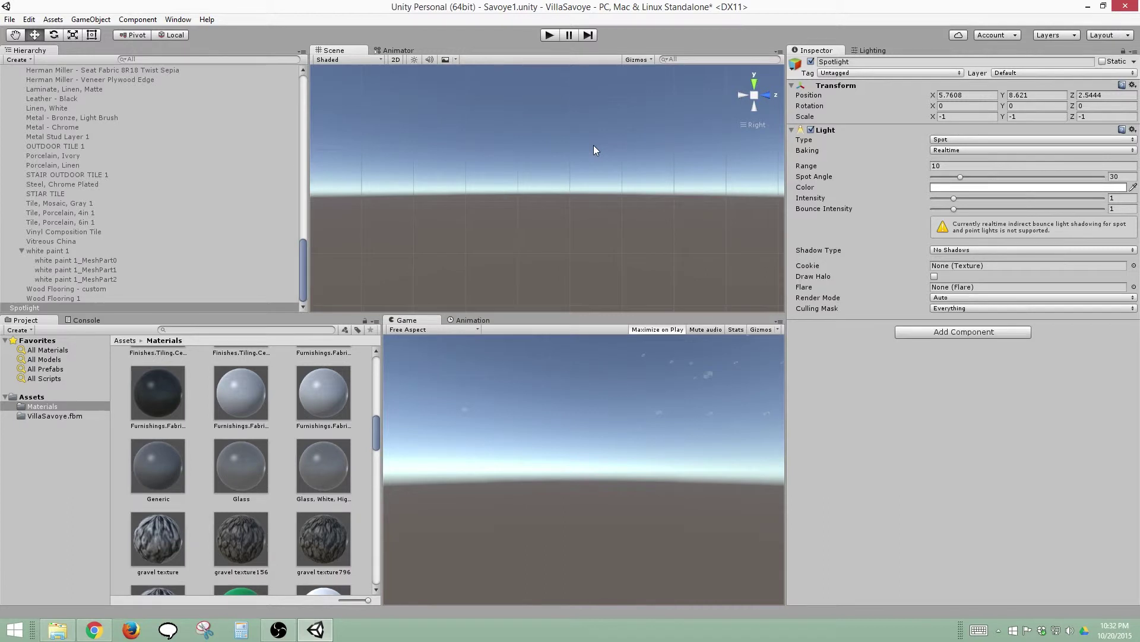
pyautogui.press('f')
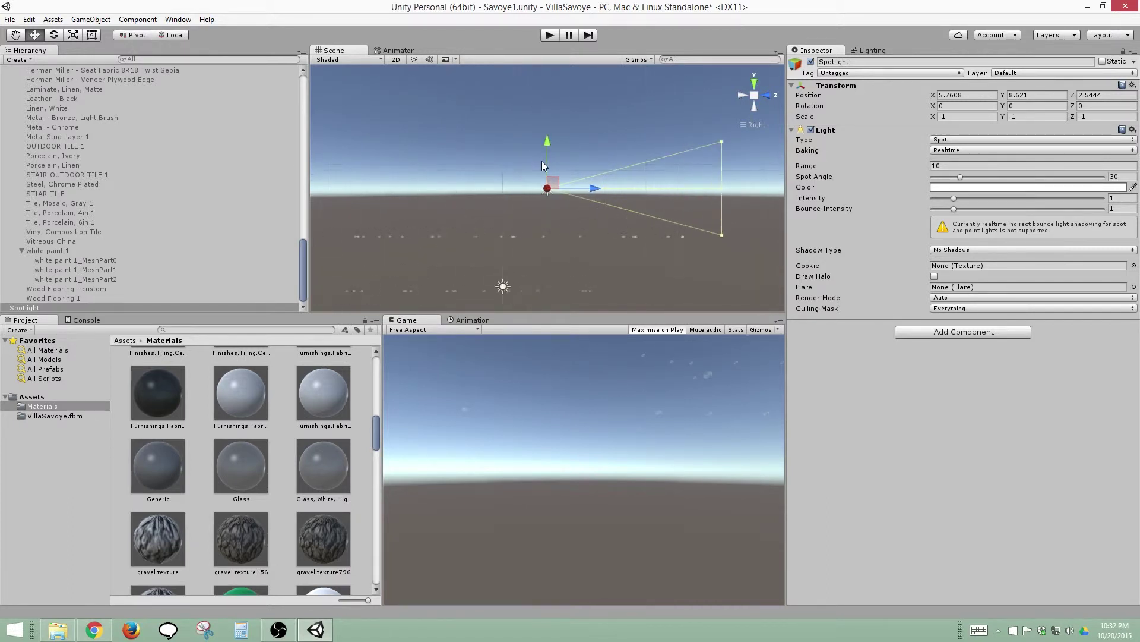
pyautogui.scroll(5, 542, 162)
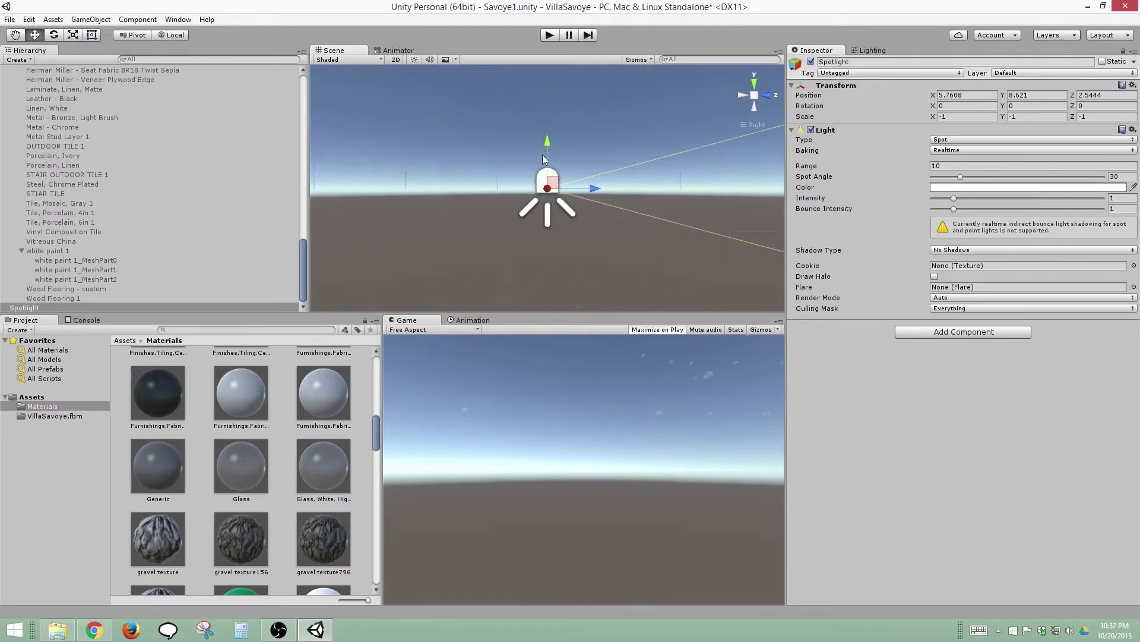
pyautogui.scroll(5, 543, 154)
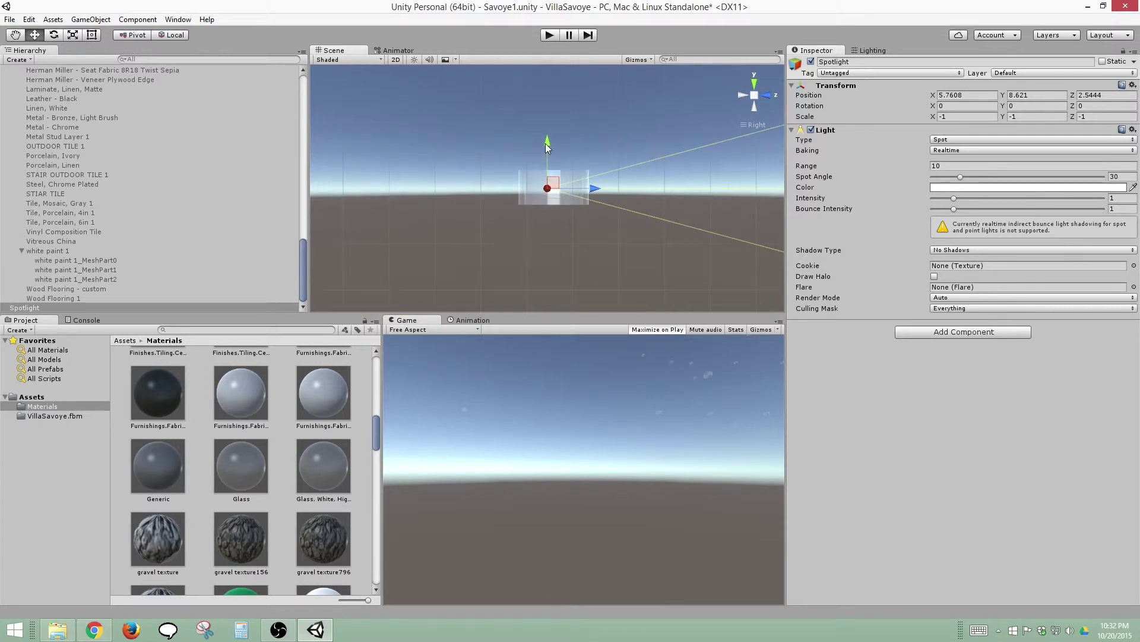
pyautogui.scroll(1, 547, 147)
pyautogui.moveTo(594, 187); pyautogui.dragTo(602, 187)
pyautogui.click(755, 83)
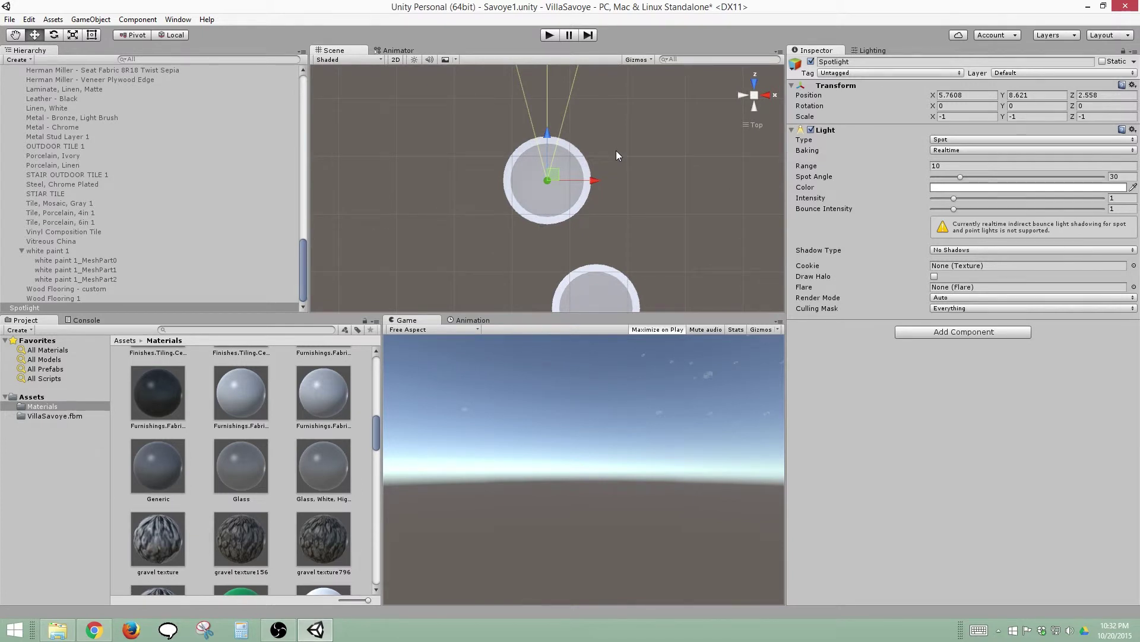
pyautogui.scroll(-2, 616, 153)
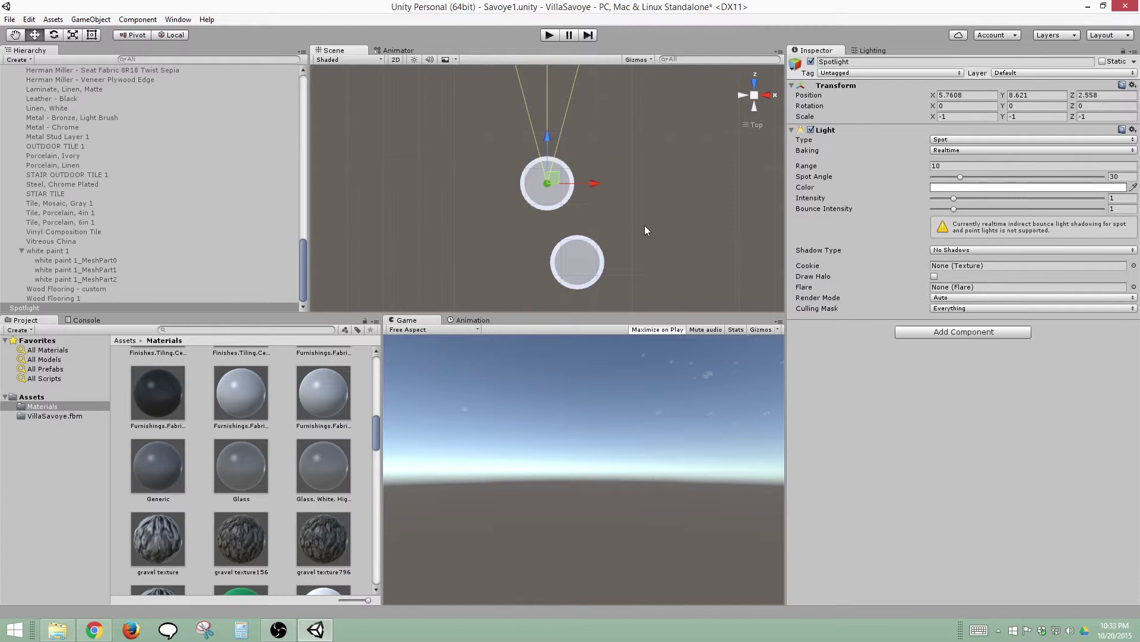
# - Try to rotate the Spotlight downward in the top view, switching the handles from local to global orientation
pyautogui.press('e')
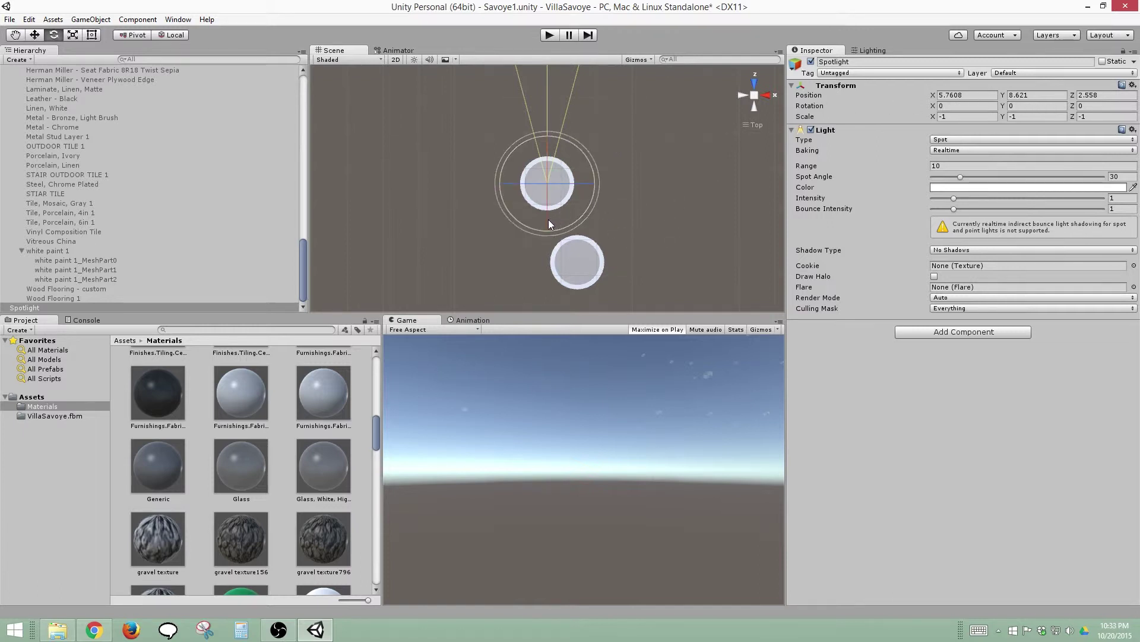
pyautogui.moveTo(547, 219); pyautogui.dragTo(559, 186)
pyautogui.press('q')
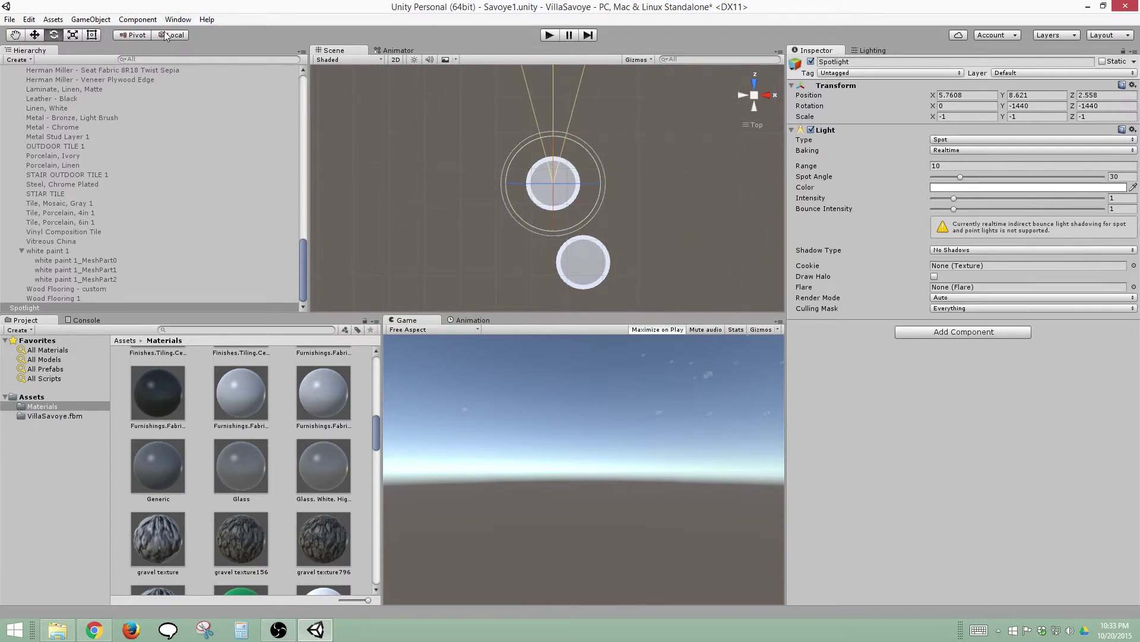
pyautogui.moveTo(547, 219); pyautogui.dragTo(575, 190)
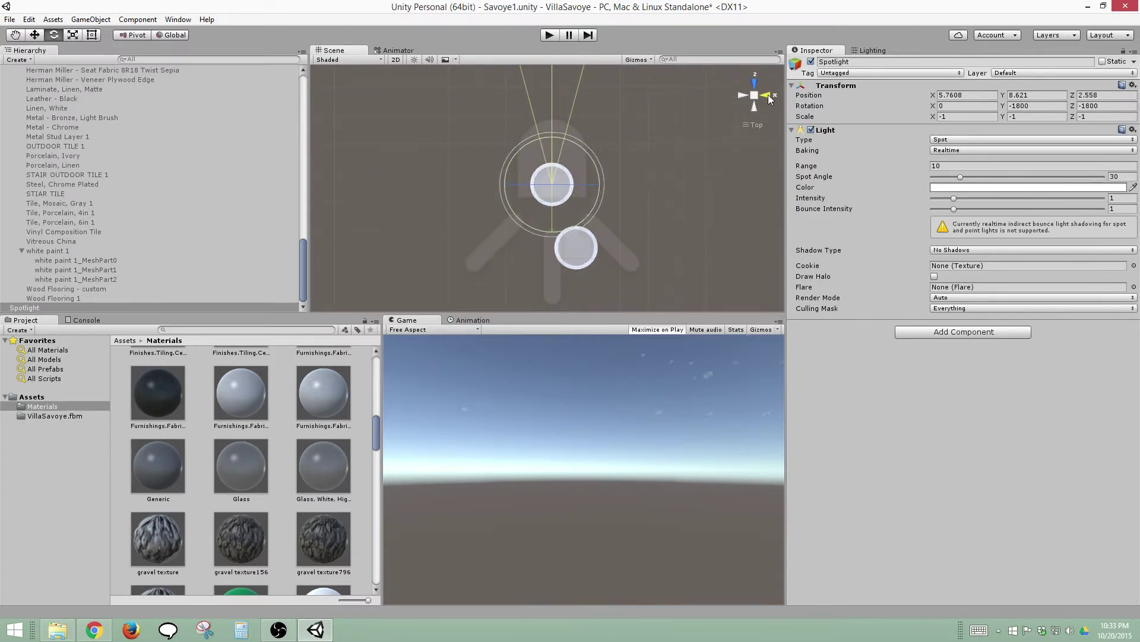
# - Rotate the Spotlight by hand in the perspective view until its cone points down, about 86° around X
pyautogui.click(747, 123)
pyautogui.press('alt')
pyautogui.keyDown('alt'); pyautogui.moveTo(551, 216); pyautogui.dragTo(675, 600); pyautogui.keyUp('alt')
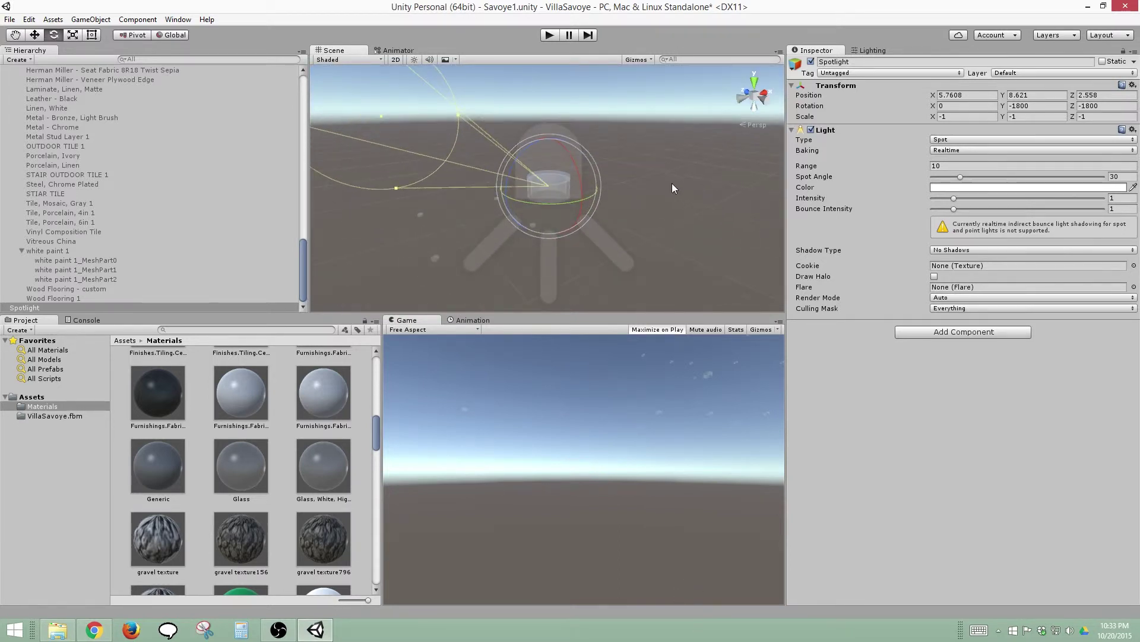
pyautogui.click(597, 181)
pyautogui.click(558, 159)
pyautogui.moveTo(575, 166); pyautogui.dragTo(490, 59)
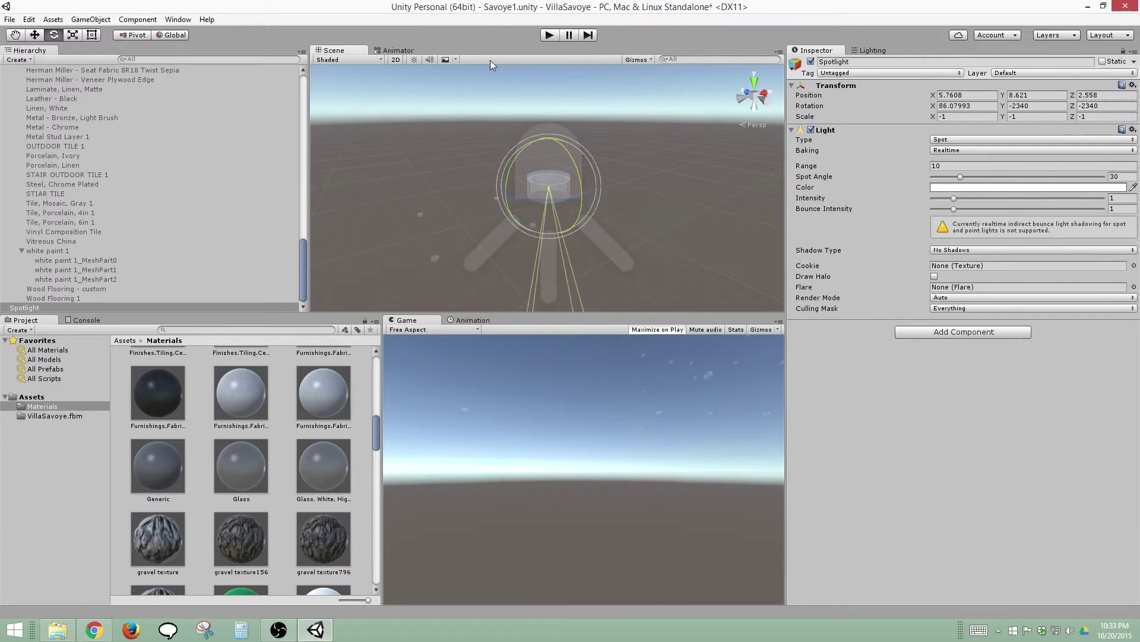
# - Set the Spotlight's rotation to X 90, Y 0, Z 0 so that it points straight down
pyautogui.click(944, 107)
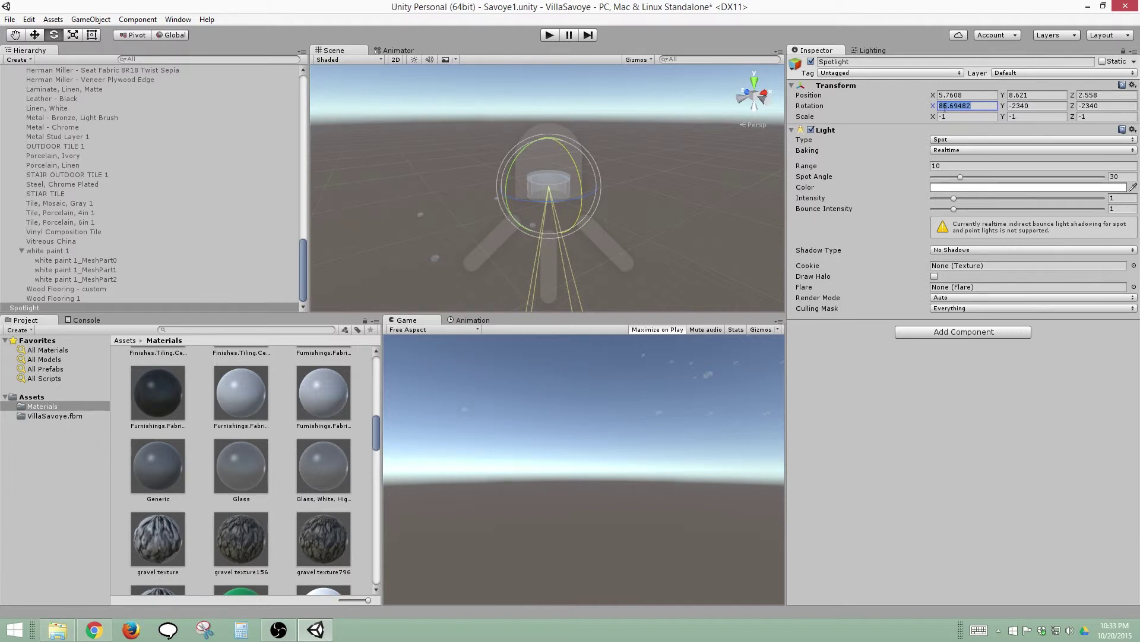
pyautogui.write('90')
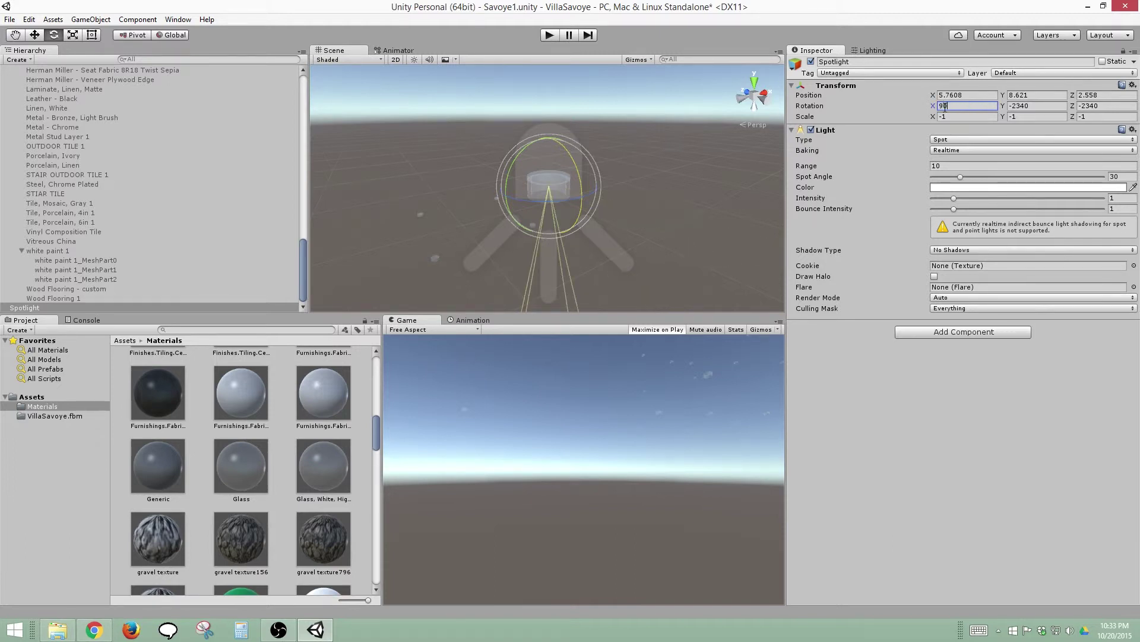
pyautogui.press('Tab')
pyautogui.write('0')
pyautogui.press('Tab')
pyautogui.write('0')
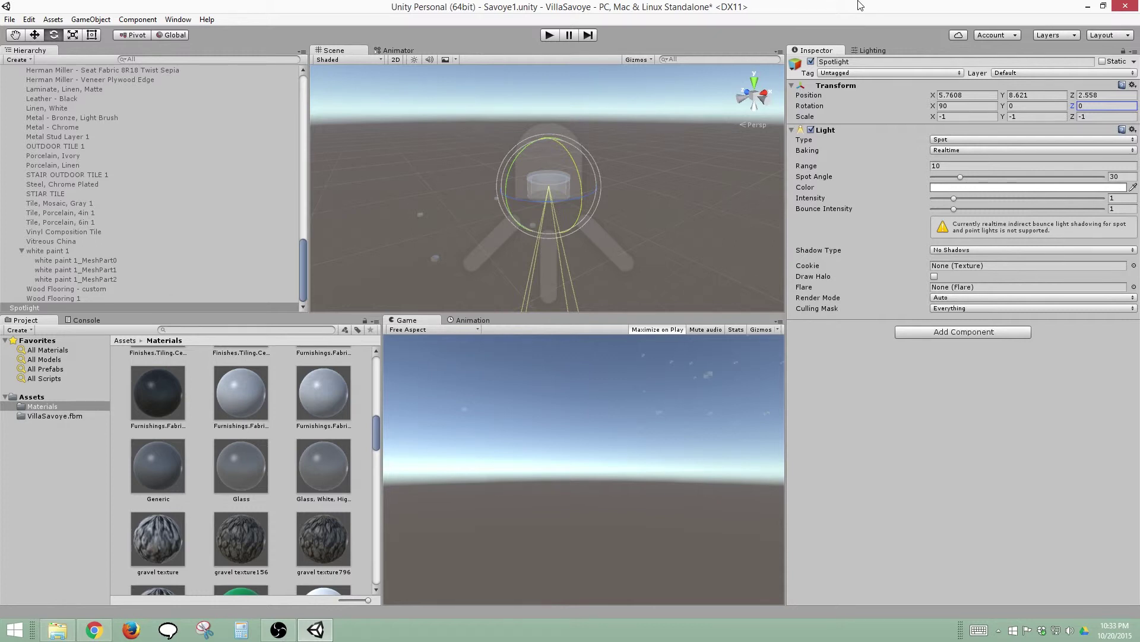
# - Examine the Spotlight's downward cone and its placement among the glass fixtures from several angles
pyautogui.click(635, 173)
pyautogui.moveTo(635, 173); pyautogui.dragTo(590, 176, button='middle')
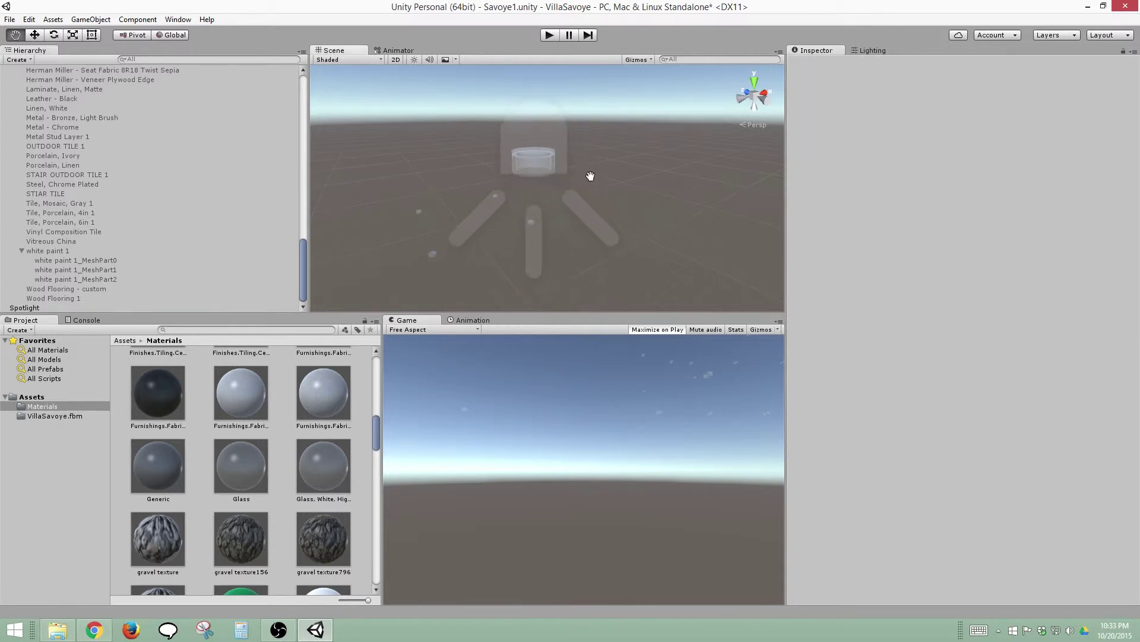
pyautogui.press('e')
pyautogui.click(524, 130)
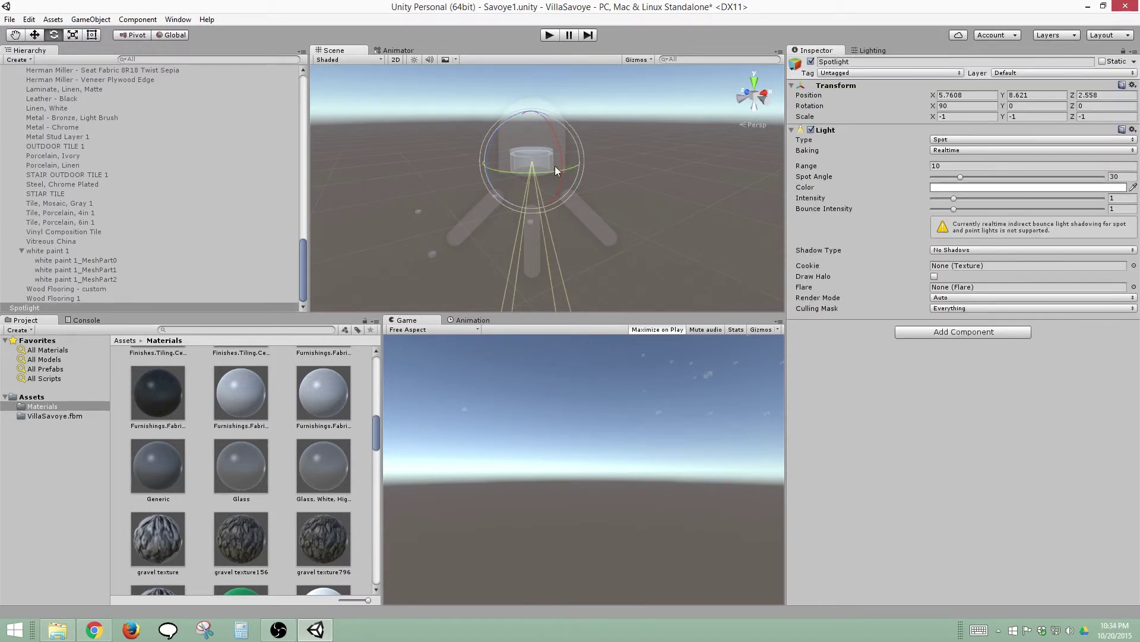
pyautogui.moveTo(555, 166); pyautogui.dragTo(622, 137, button='middle')
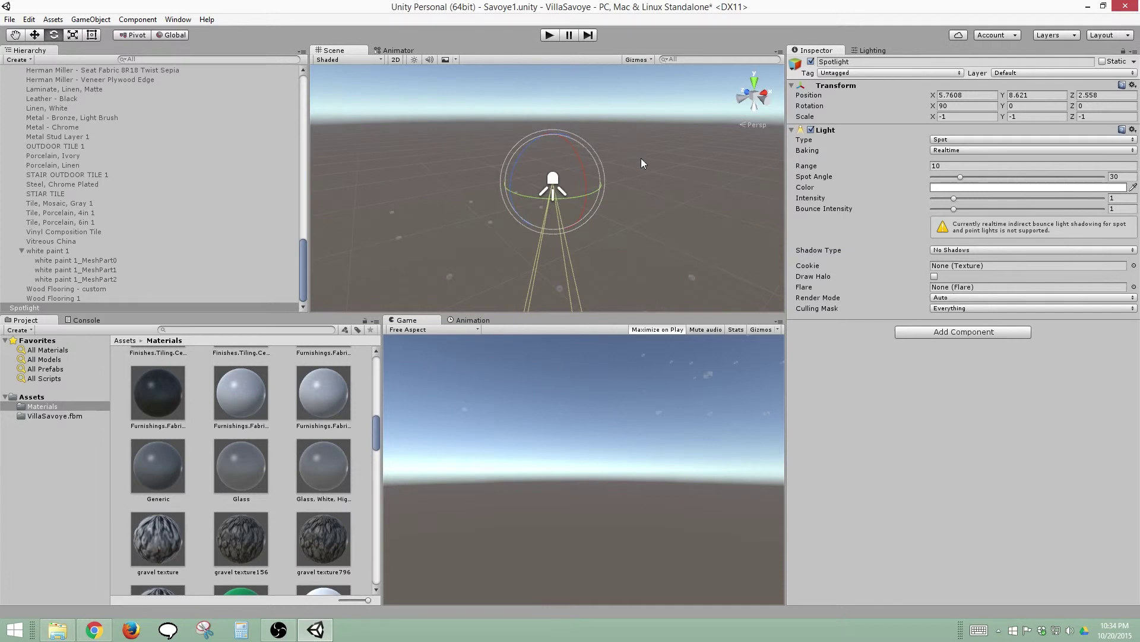
pyautogui.keyDown('alt'); pyautogui.moveTo(640, 158); pyautogui.dragTo(1090, 337); pyautogui.keyUp('alt')
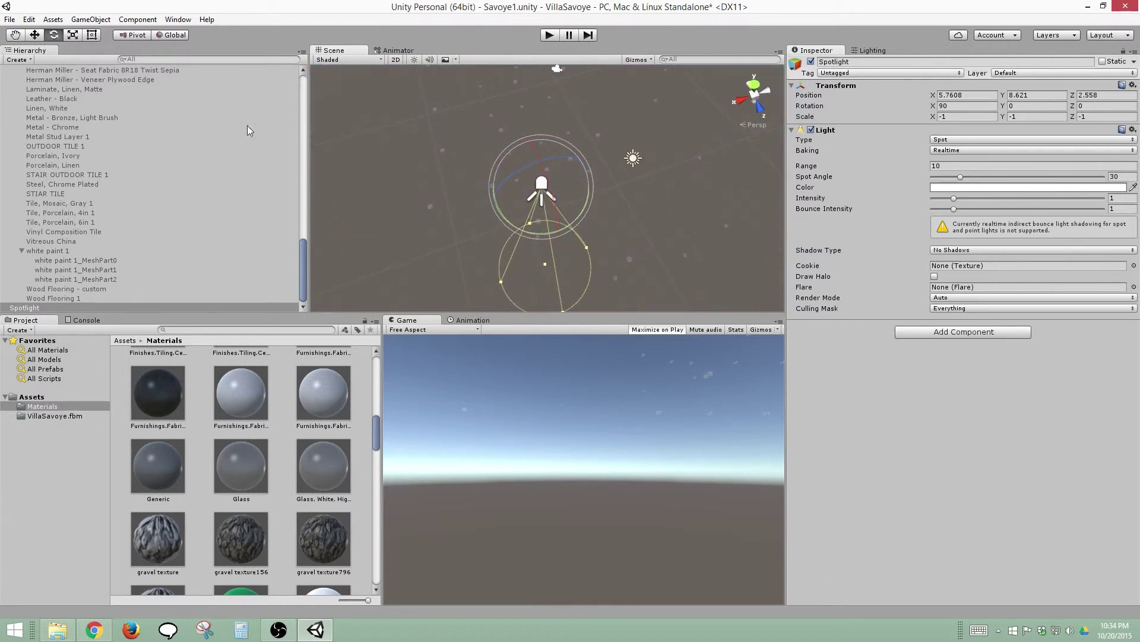
pyautogui.moveTo(442, 174); pyautogui.dragTo(461, 165, button='middle')
pyautogui.keyDown('alt'); pyautogui.moveTo(461, 165); pyautogui.dragTo(925, 190); pyautogui.keyUp('alt')
pyautogui.keyDown('alt'); pyautogui.moveTo(922, 364); pyautogui.dragTo(772, 124); pyautogui.keyUp('alt')
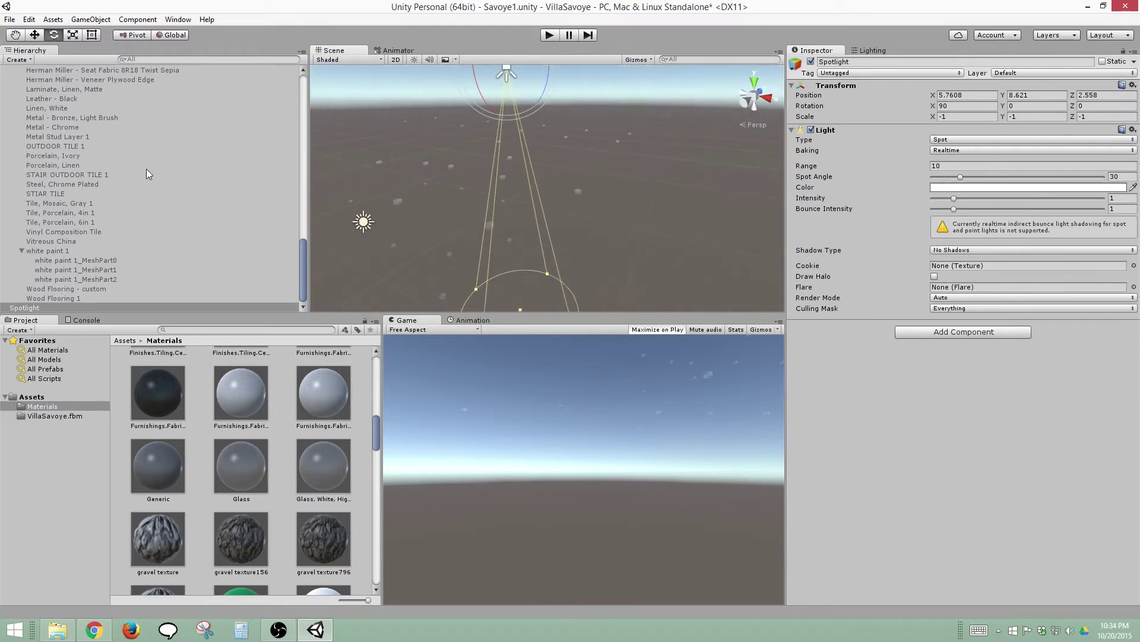
# - Delete all the Downlight - Recessed Can objects, from [323497]_1 through [334080]_51, from the scene
pyautogui.click(305, 252)
pyautogui.moveTo(306, 251); pyautogui.dragTo(306, 208)
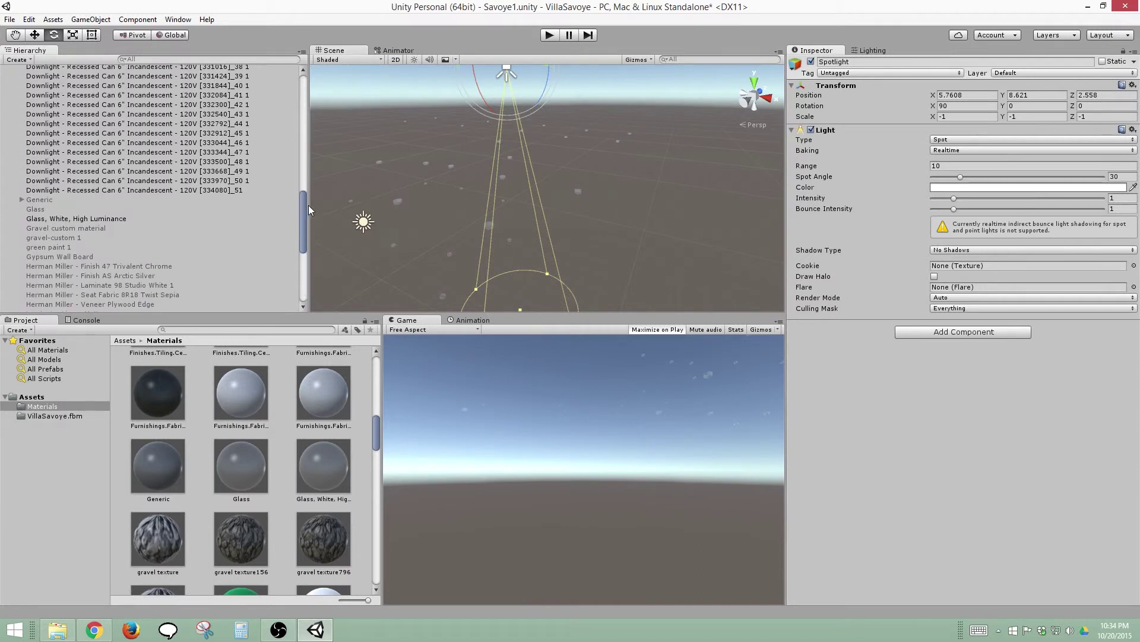
pyautogui.click(225, 191)
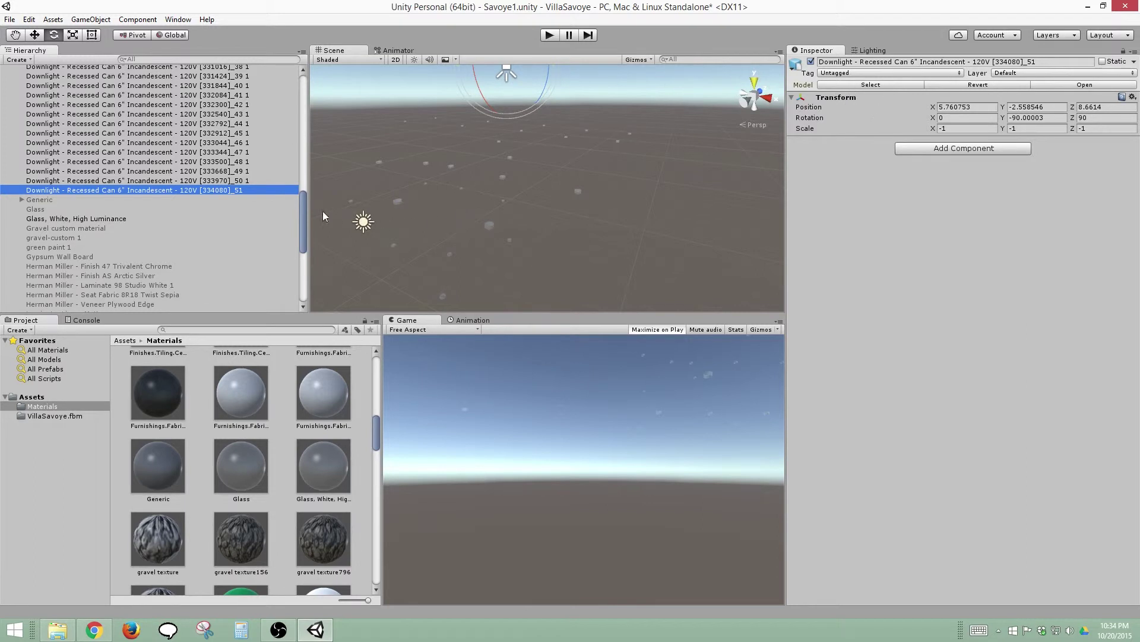
pyautogui.moveTo(303, 209); pyautogui.dragTo(302, 120)
pyautogui.keyDown('shift'); pyautogui.click(212, 131); pyautogui.keyUp('shift')
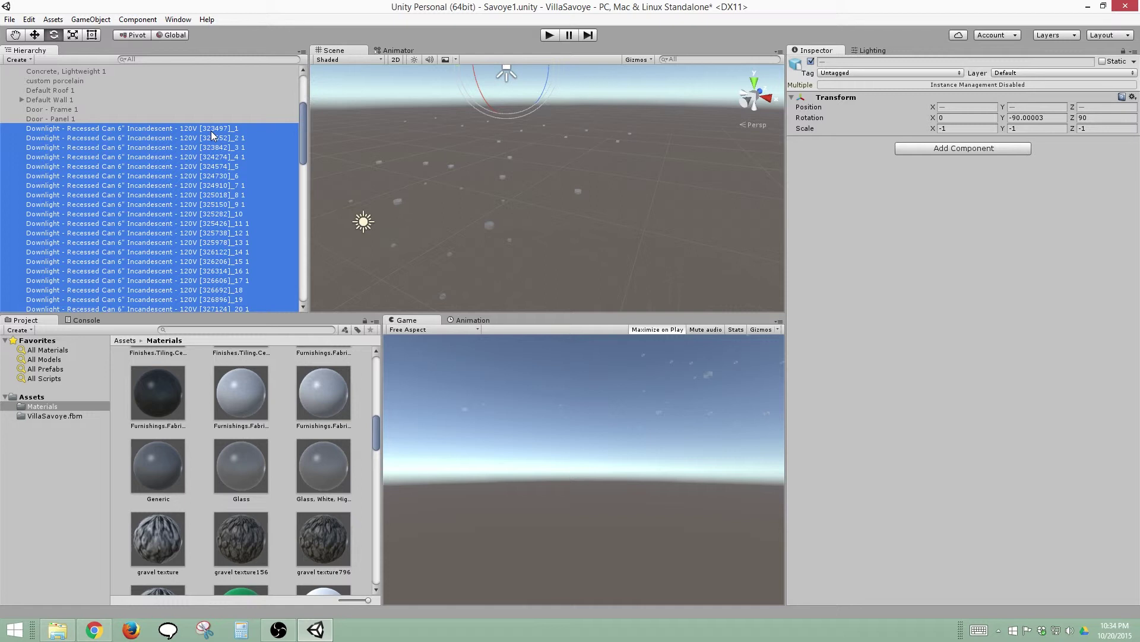
pyautogui.press('Delete')
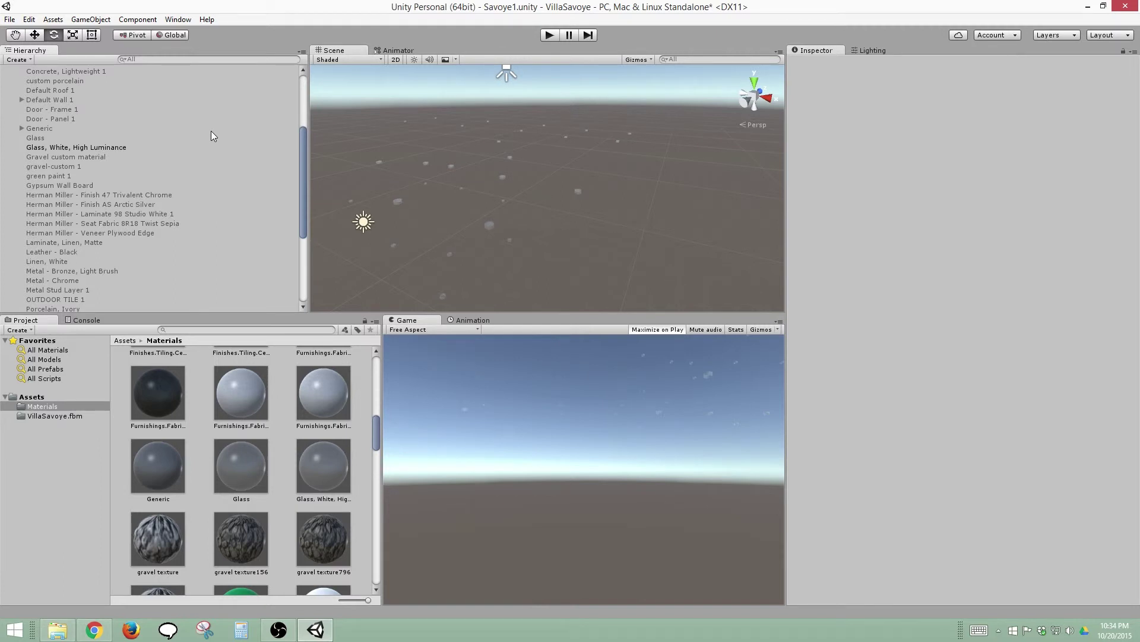
# - Select the Spotlight and inspect it up close in its glass cylinder
pyautogui.moveTo(579, 120); pyautogui.dragTo(589, 158, button='middle')
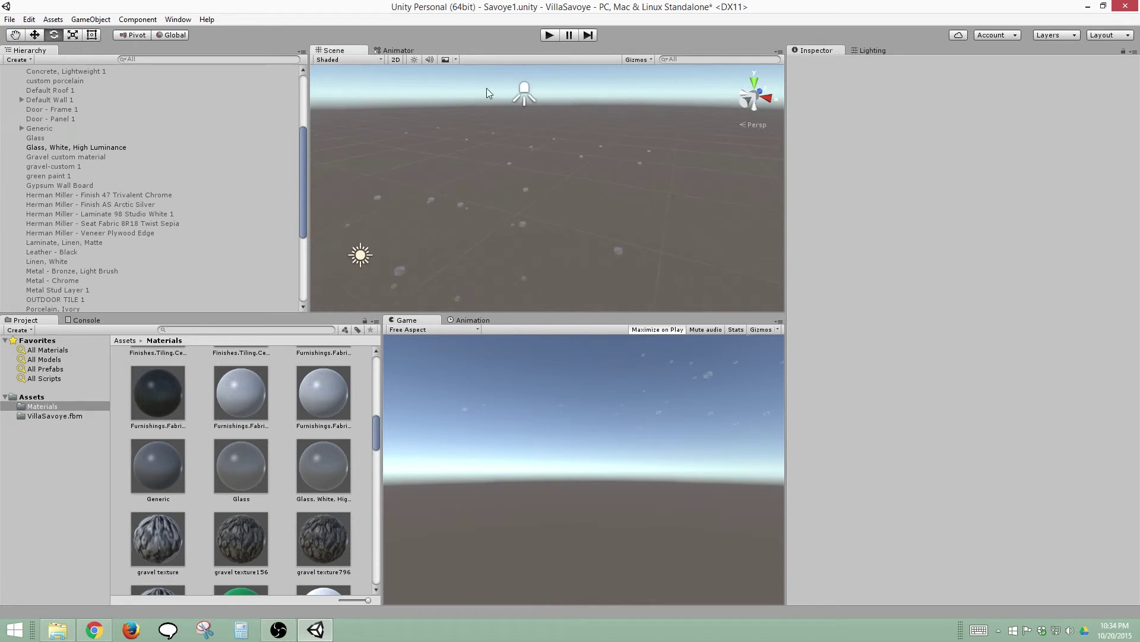
pyautogui.click(525, 86)
pyautogui.press('f')
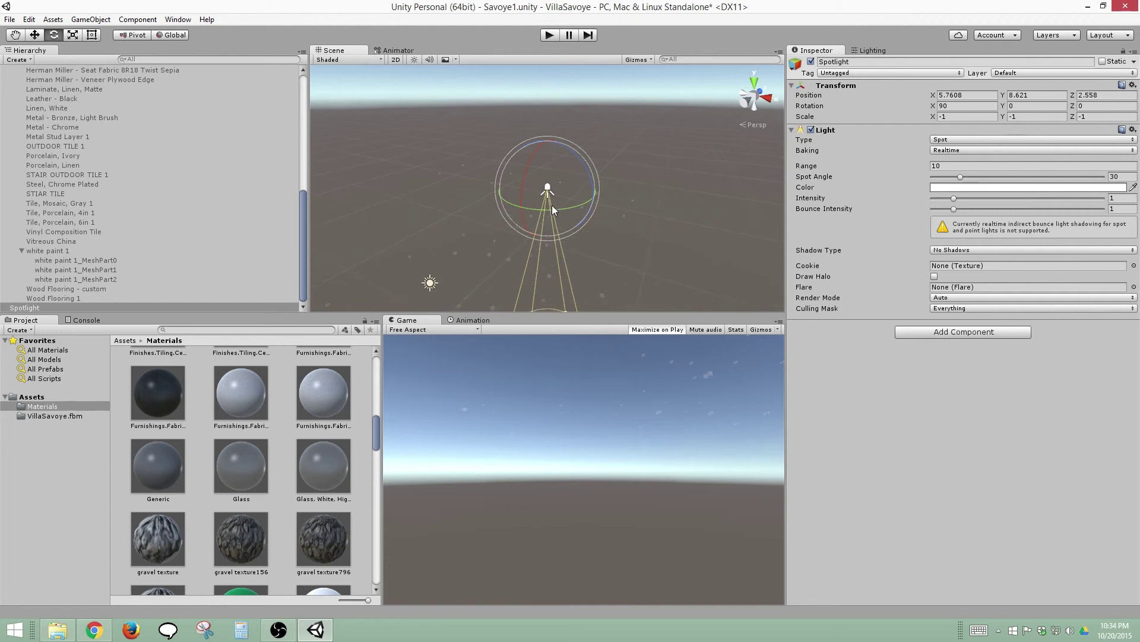
pyautogui.scroll(3, 548, 195)
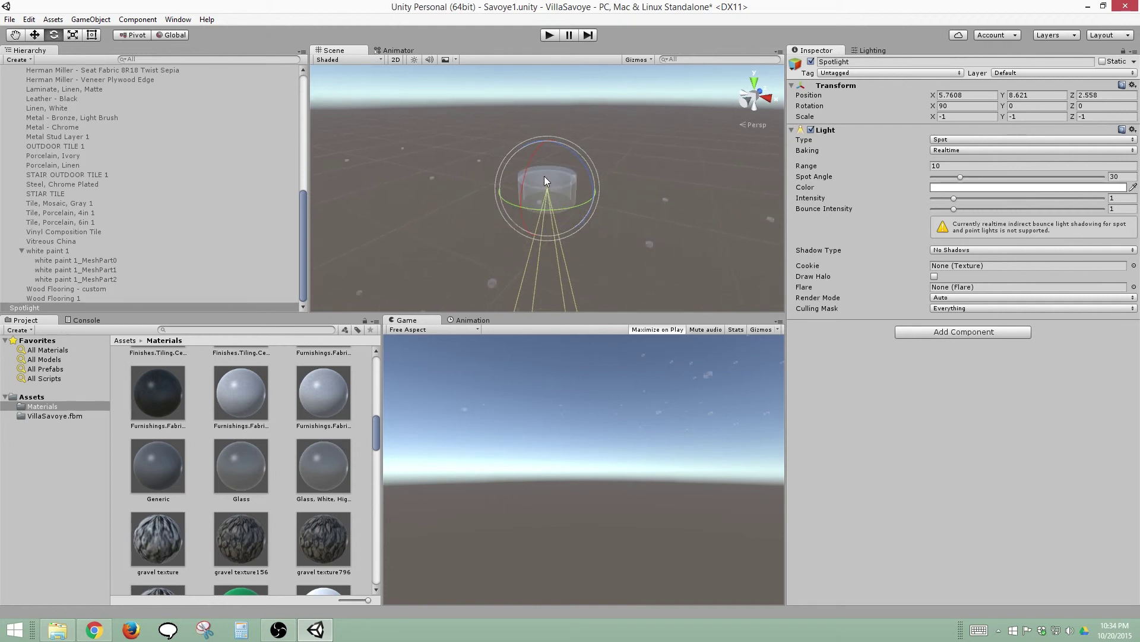